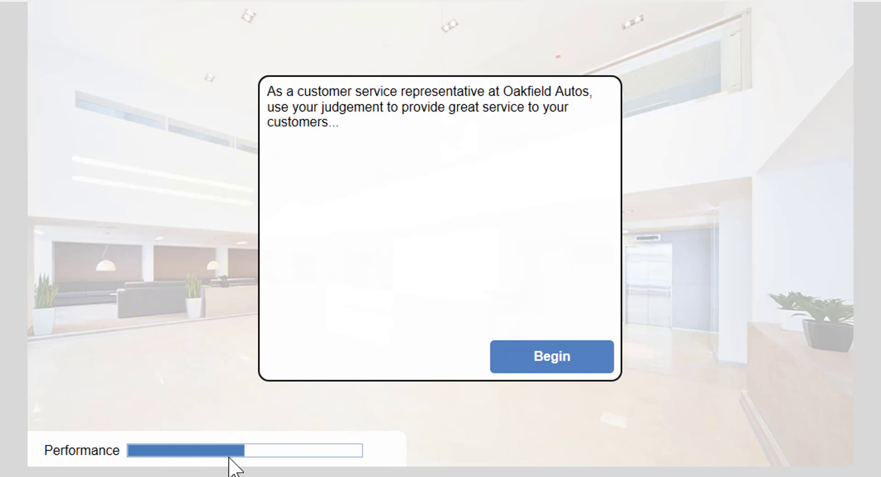
Begin the Oakfield Autos scenario and submit the one-hour wait answer and the reply promising to report any more delays right away.
{"action": "left_click", "coordinate": [506, 363]}
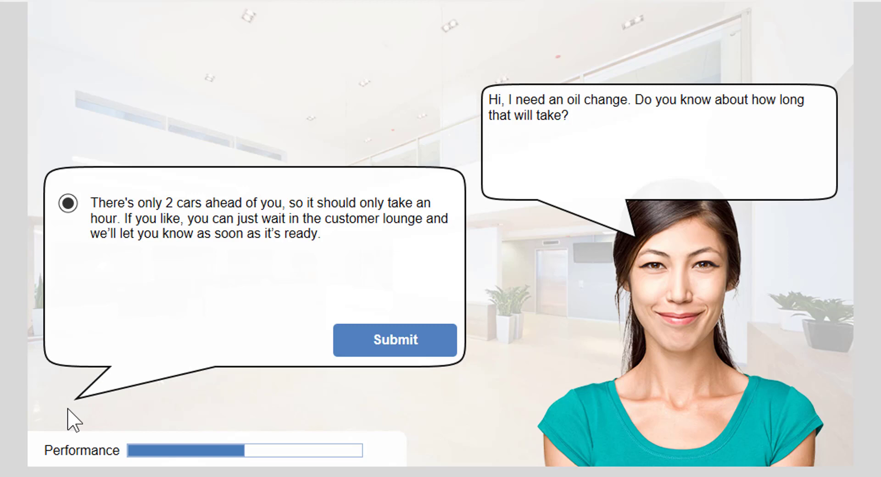
{"action": "left_click", "coordinate": [348, 347]}
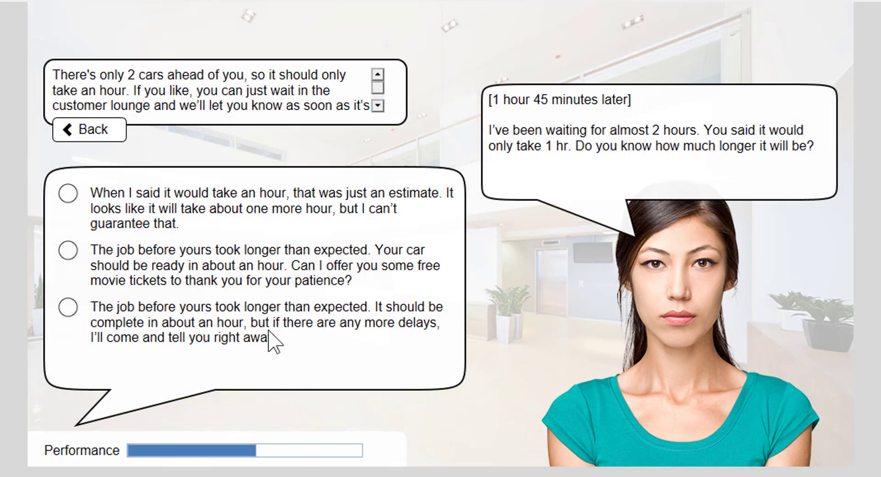
{"action": "left_click", "coordinate": [274, 338]}
{"action": "left_click", "coordinate": [390, 365]}
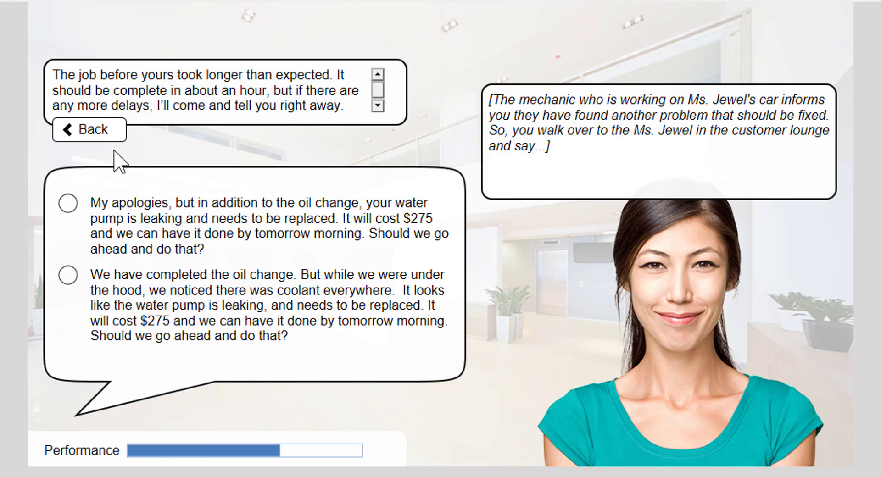
Submit the $275 water pump apology and the explained offer of movie tickets and a chauffeured ride, finishing the scenario run.
{"action": "left_click", "coordinate": [156, 221]}
{"action": "left_click", "coordinate": [396, 357]}
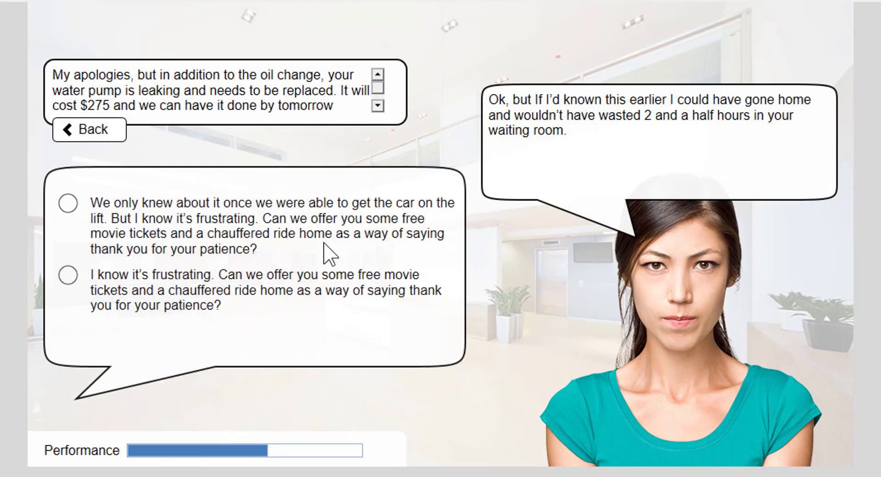
{"action": "left_click", "coordinate": [225, 250]}
{"action": "left_click", "coordinate": [371, 351]}
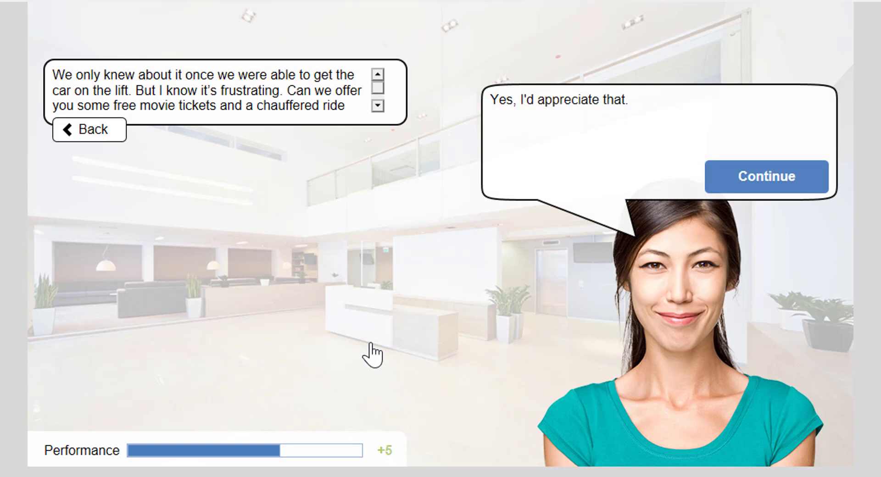
{"action": "left_click", "coordinate": [758, 183]}
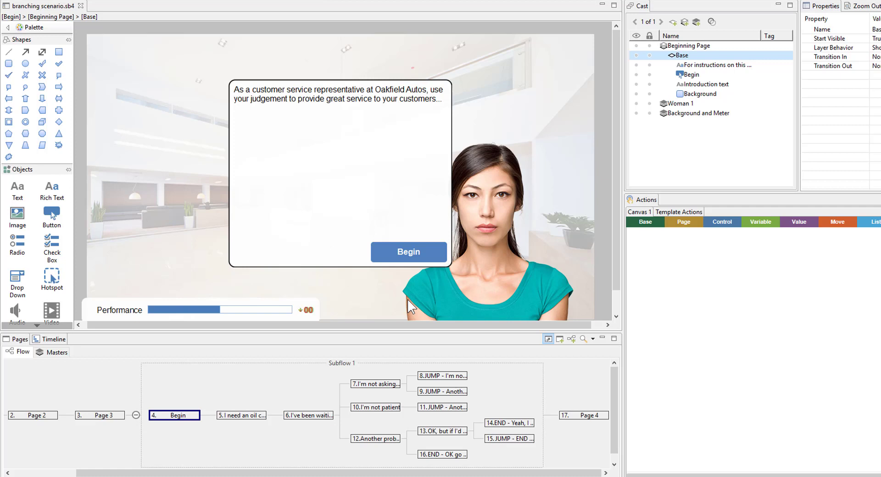
Examine the Background and Meter and Woman 1 masters, including the Neutral, Happy and Unhappy emotion layers and the image replacement dialog.
{"action": "left_click", "coordinate": [57, 351]}
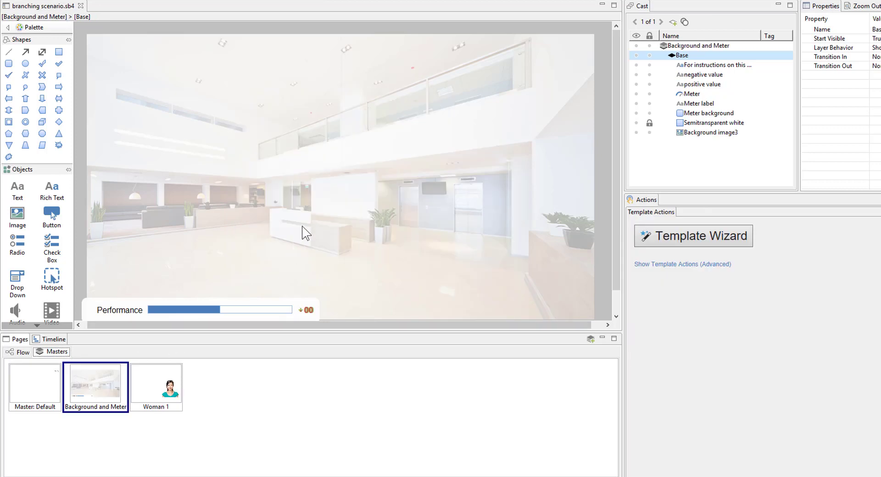
{"action": "left_click", "coordinate": [169, 382]}
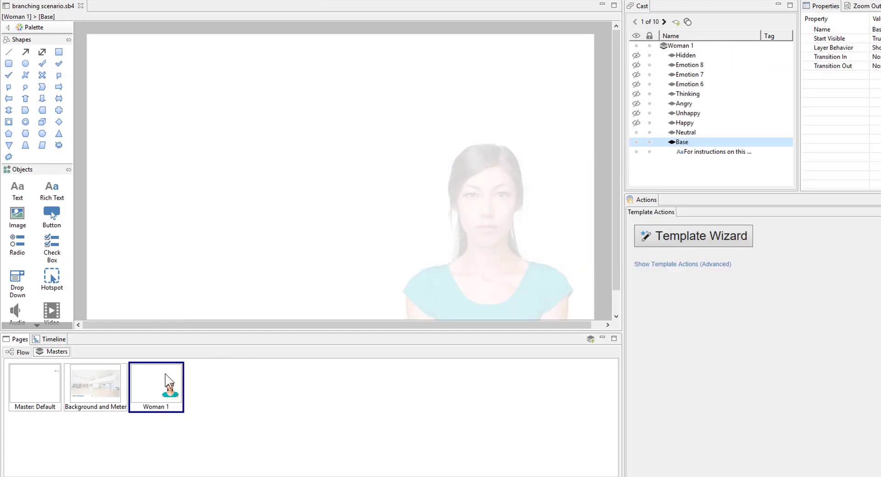
{"action": "left_click", "coordinate": [527, 295]}
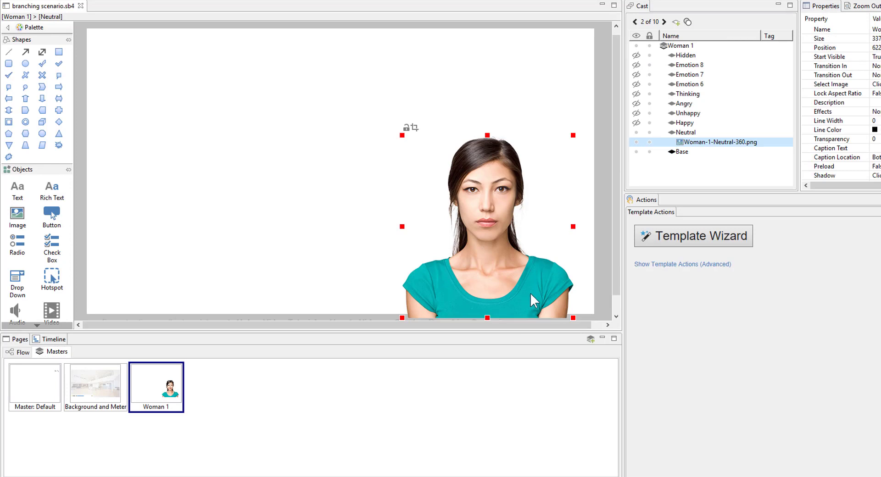
{"action": "left_click", "coordinate": [690, 123]}
{"action": "left_click", "coordinate": [692, 114]}
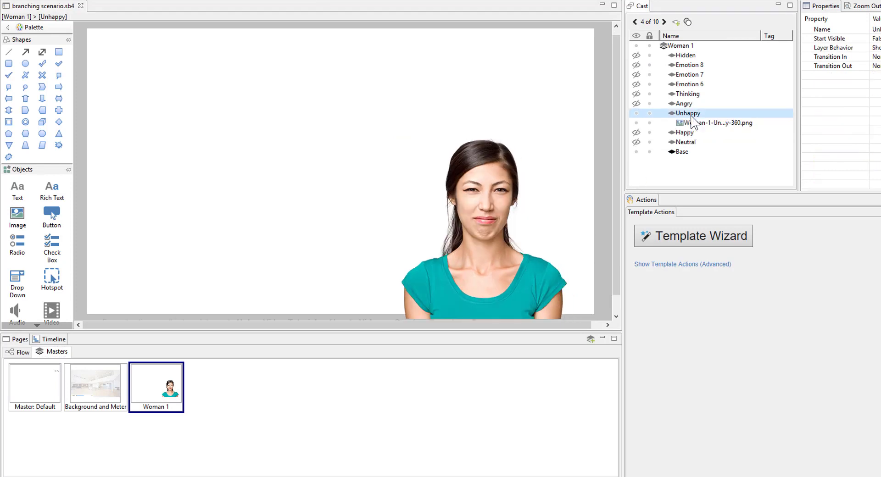
{"action": "double_click", "coordinate": [543, 266]}
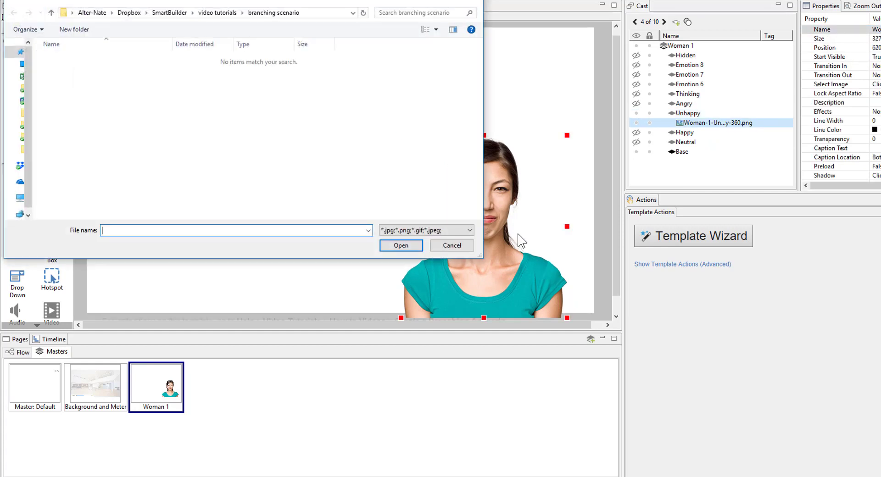
{"action": "left_click", "coordinate": [454, 245]}
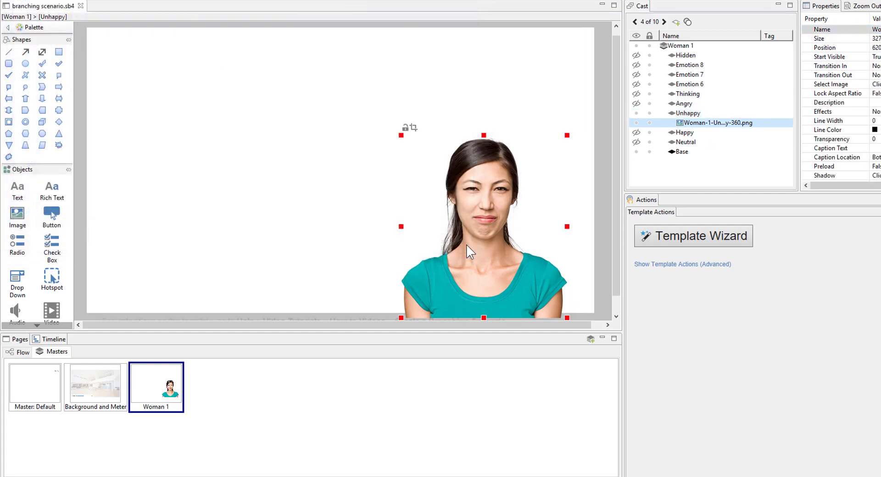
Examine the choice, ending and jump pages of Subflow 1 in the page flow.
{"action": "left_click", "coordinate": [23, 352]}
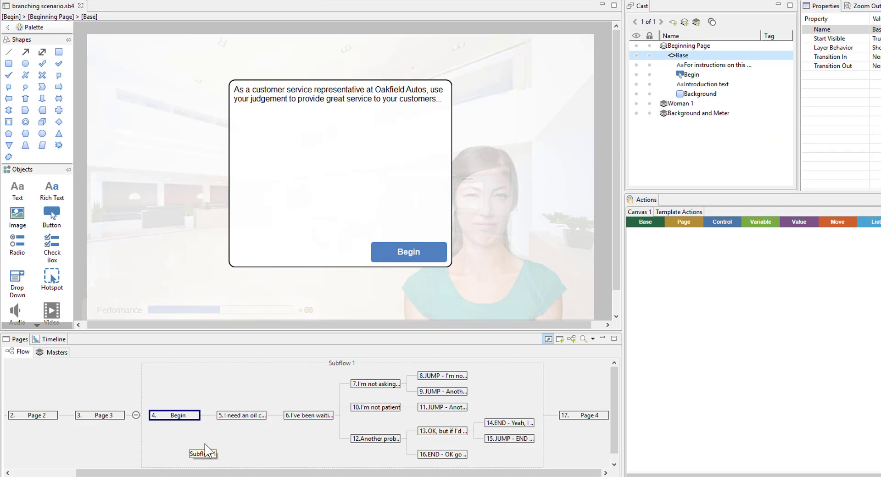
{"action": "left_click", "coordinate": [259, 417]}
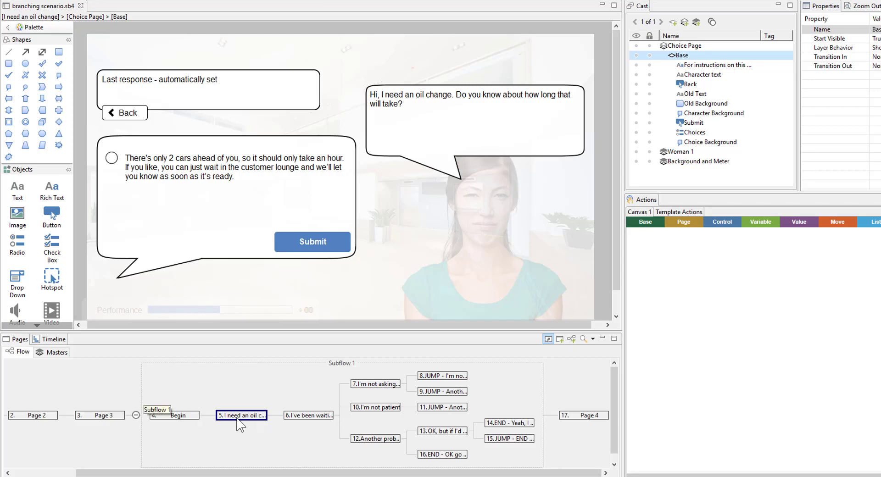
{"action": "left_click", "coordinate": [440, 454]}
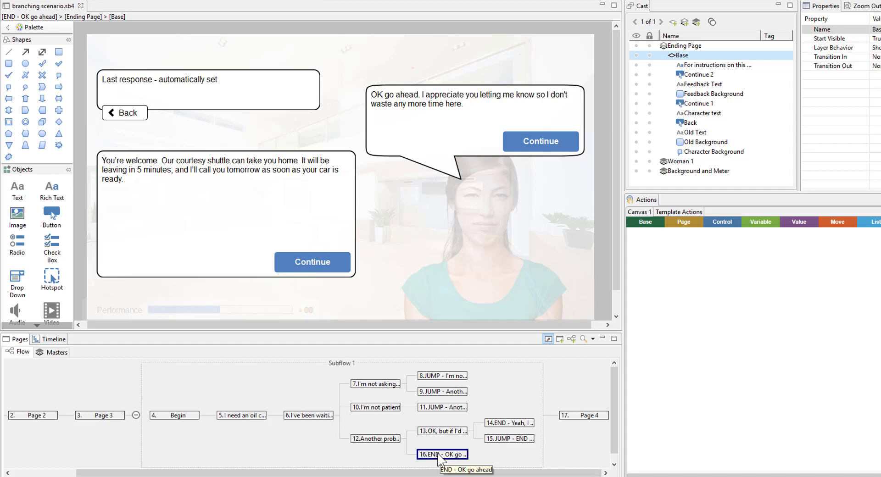
{"action": "left_click", "coordinate": [294, 417]}
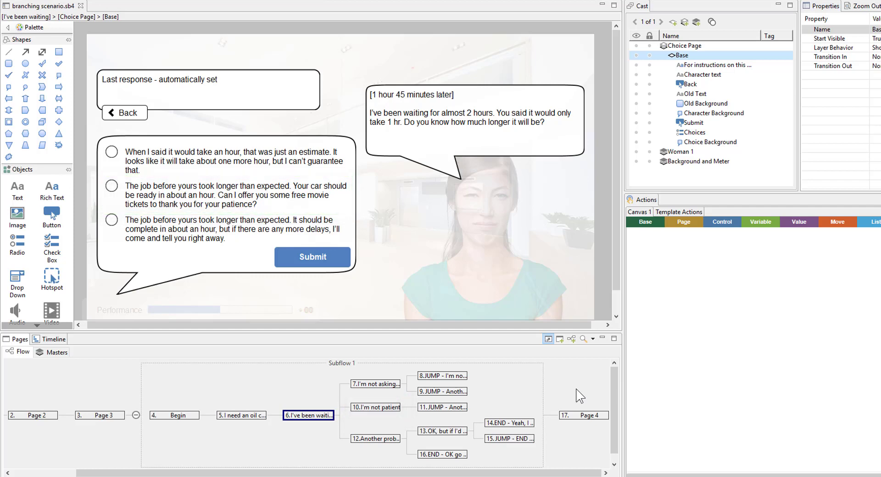
{"action": "left_click", "coordinate": [458, 378]}
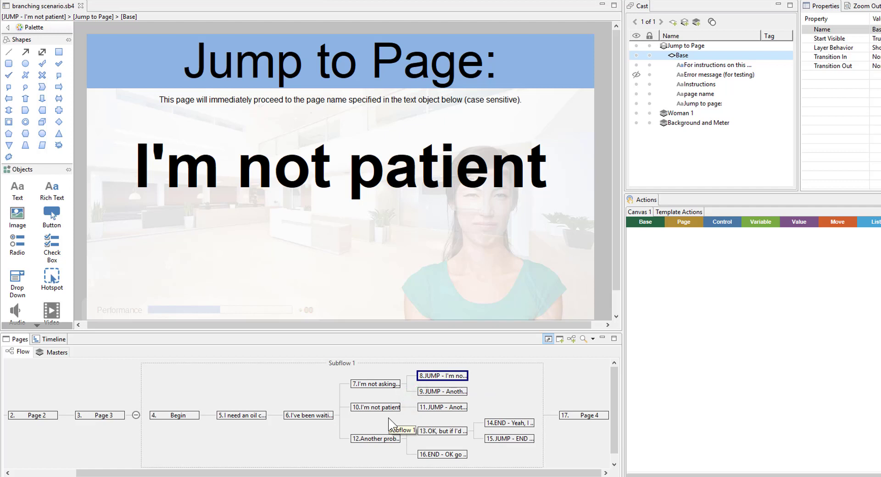
{"action": "left_click", "coordinate": [464, 432]}
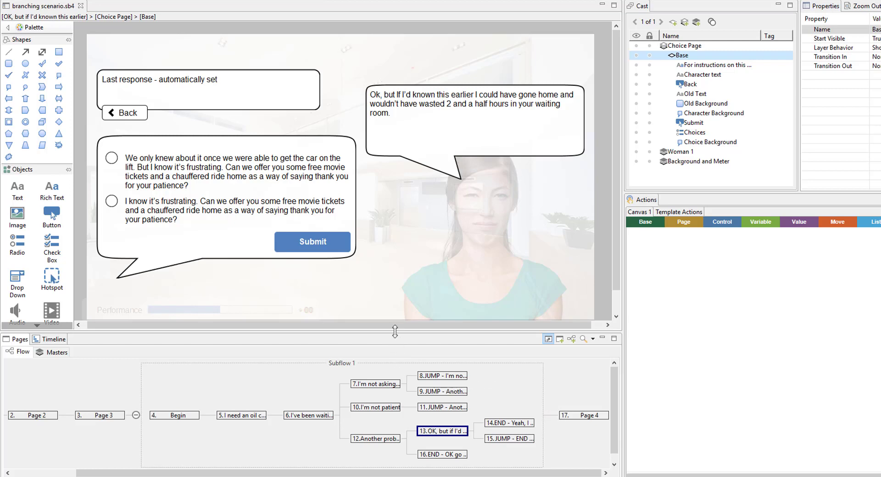
Enlarge the page flow area, expand Subflow 1 and open its "END - OK go ahead" page.
{"action": "left_click_drag", "start_coordinate": [394, 331], "coordinate": [396, 295]}
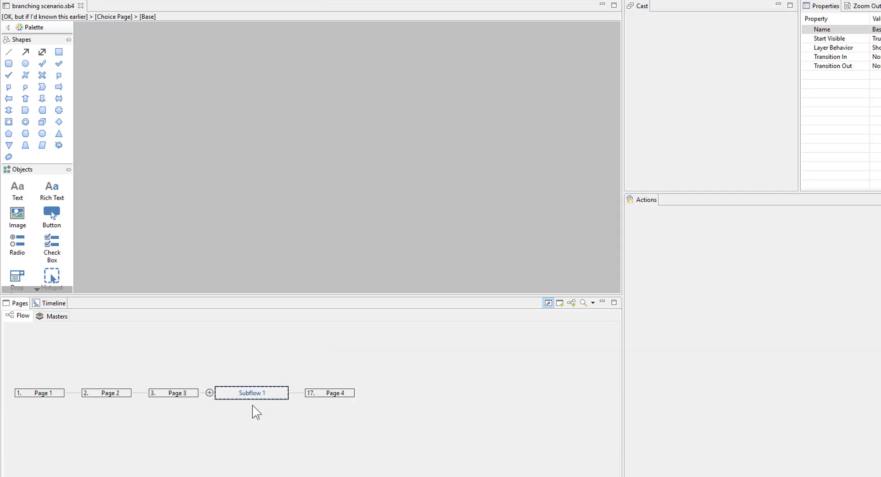
{"action": "left_click", "coordinate": [210, 392]}
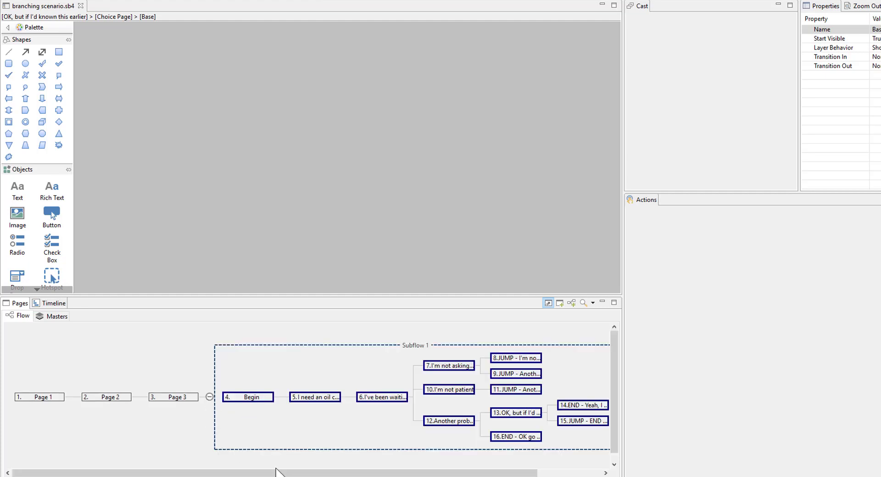
{"action": "left_click_drag", "start_coordinate": [275, 472], "coordinate": [448, 458]}
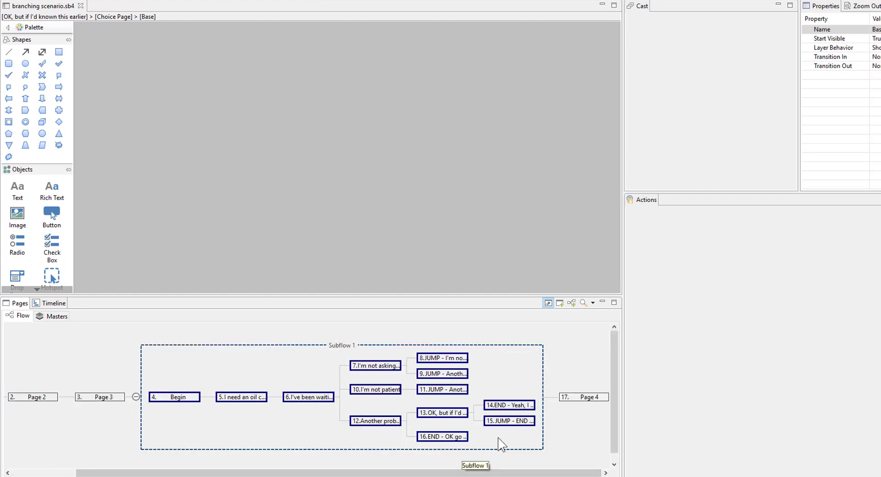
{"action": "left_click", "coordinate": [462, 437]}
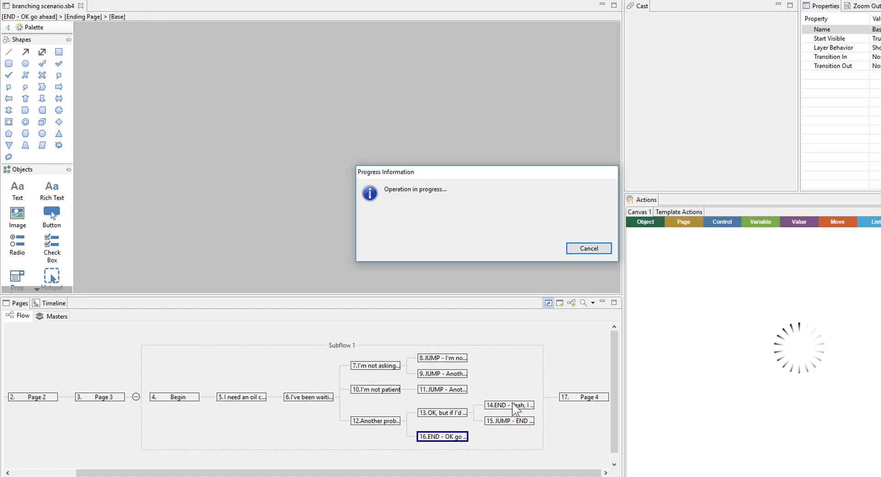
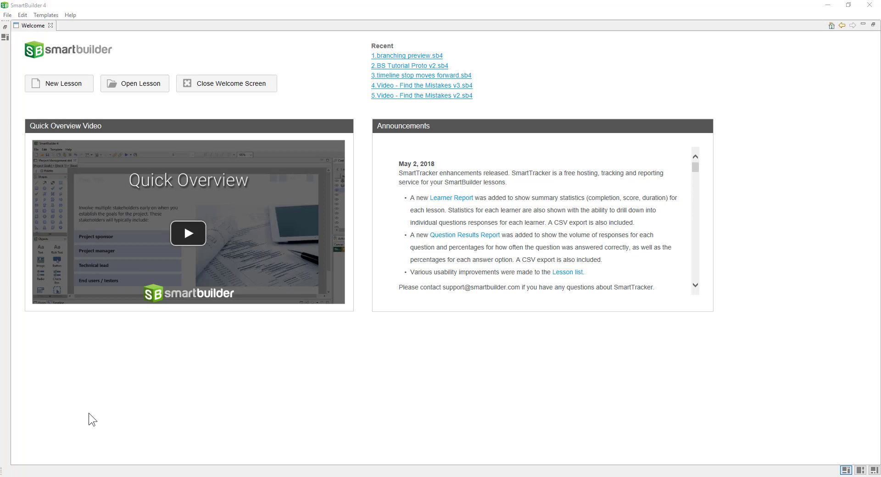
Create a new lesson and place a text object reading "Page 1" near the centre of its first page.
{"action": "left_click", "coordinate": [76, 89]}
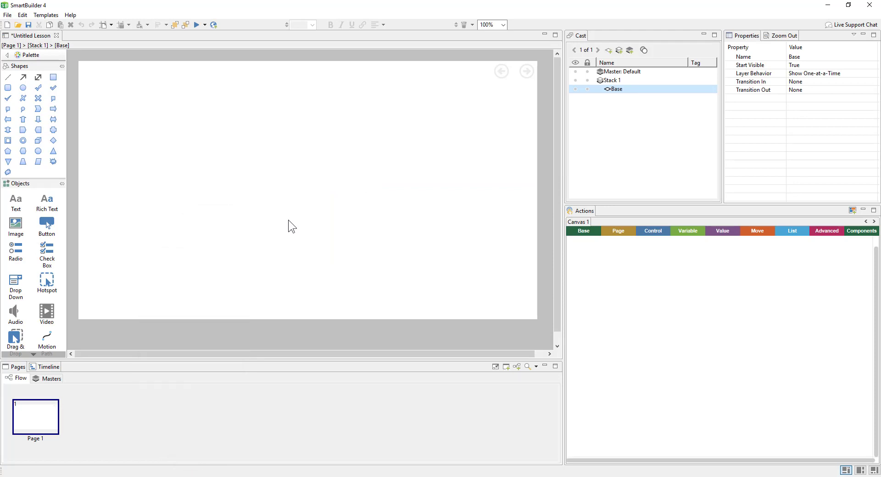
{"action": "left_click", "coordinate": [16, 201]}
{"action": "left_click", "coordinate": [234, 230]}
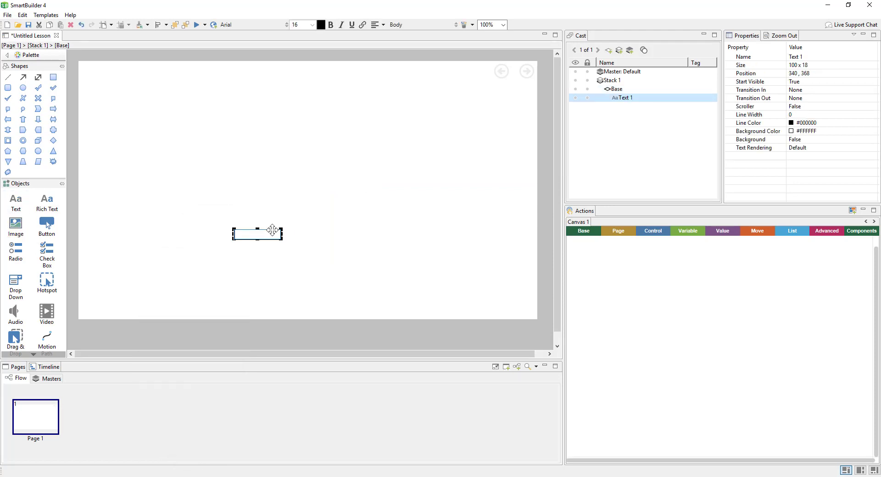
{"action": "type", "text": "Page 1"}
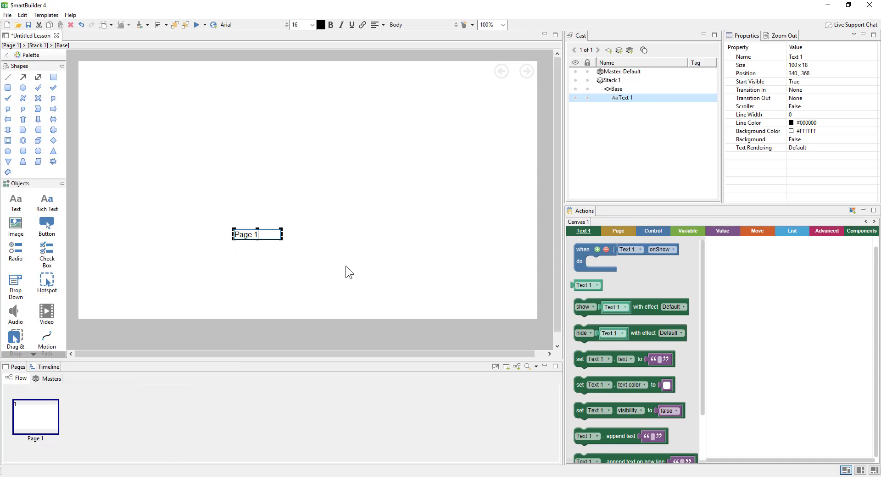
{"action": "left_click", "coordinate": [345, 266]}
Add a second page and place a text object reading "Page 2" near its centre.
{"action": "left_click", "coordinate": [507, 366]}
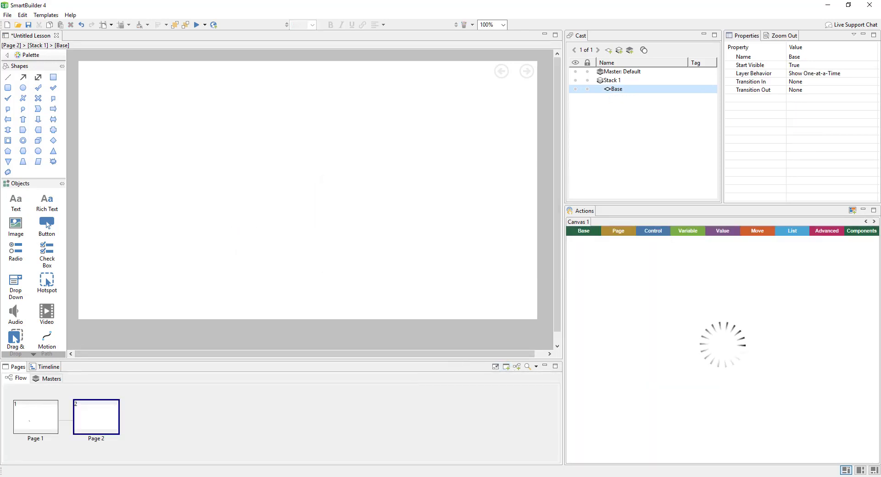
{"action": "left_click", "coordinate": [15, 201]}
{"action": "left_click", "coordinate": [234, 206]}
{"action": "type", "text": "Page 2"}
{"action": "left_click", "coordinate": [326, 246]}
Add a third page and place a text object reading "Page 3" near its centre.
{"action": "left_click", "coordinate": [506, 366]}
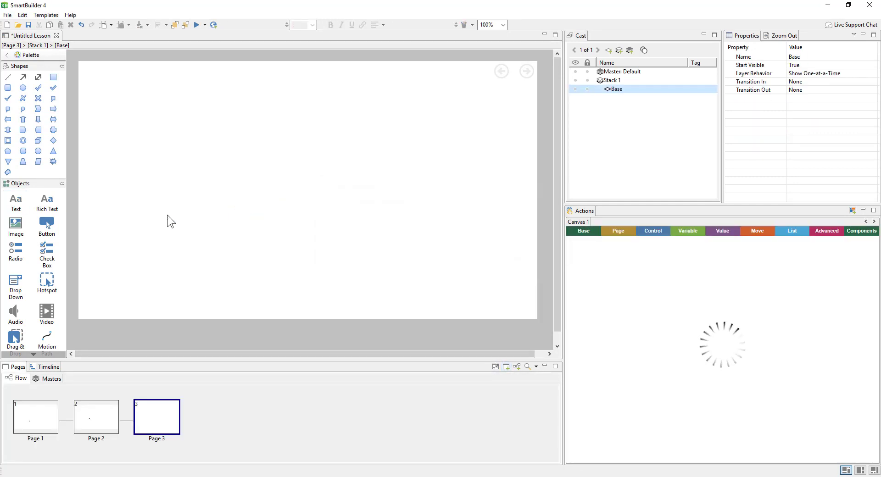
{"action": "left_click", "coordinate": [234, 212]}
{"action": "type", "text": "Page 3"}
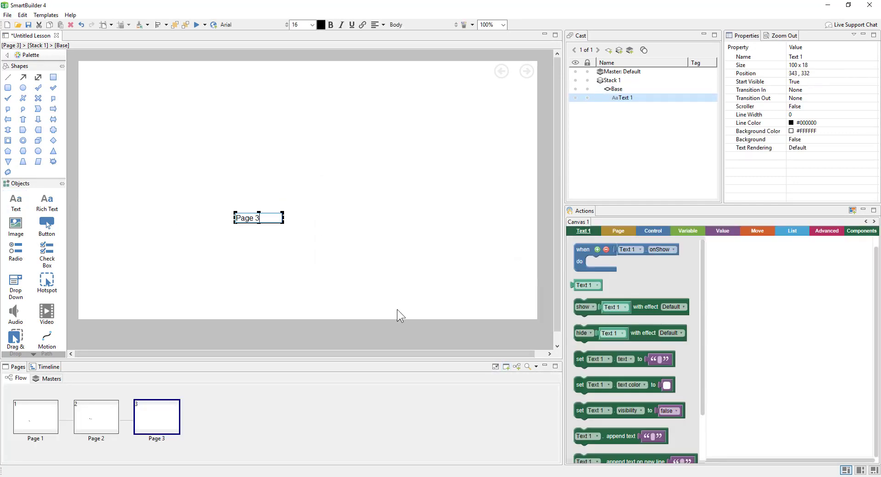
Add a fourth page and place a text object reading "END" near its centre.
{"action": "left_click", "coordinate": [507, 366]}
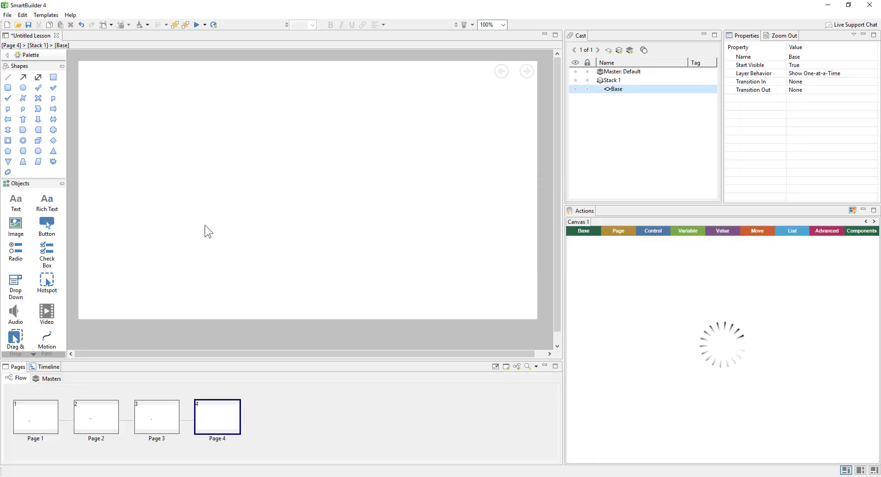
{"action": "left_click", "coordinate": [17, 202]}
{"action": "left_click", "coordinate": [260, 209]}
{"action": "type", "text": "END"}
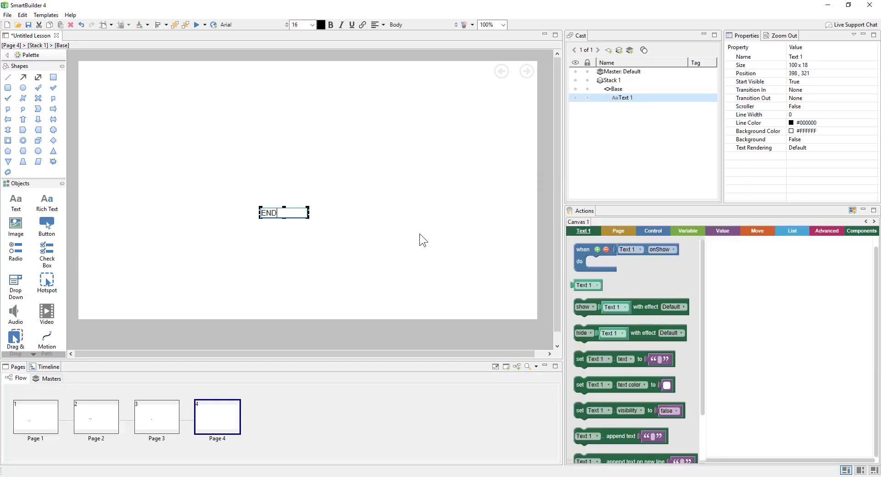
{"action": "left_click", "coordinate": [419, 234]}
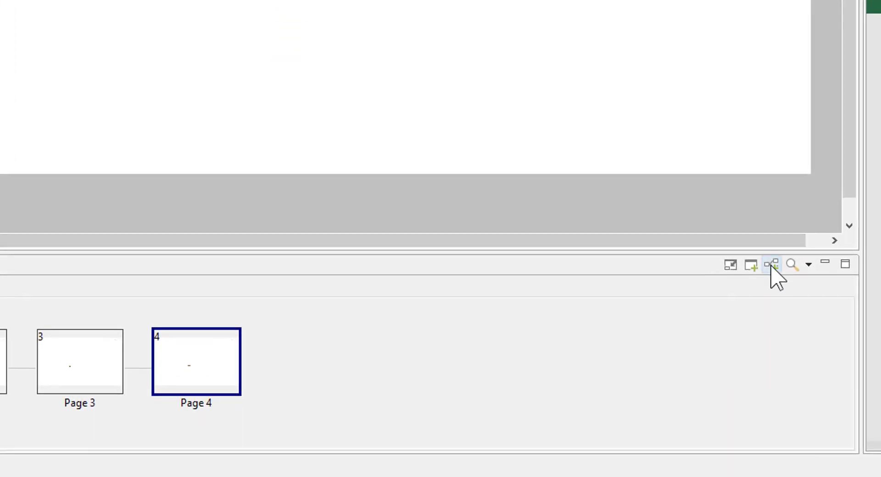
Add a new subflow, move it between Page 3 and Page 4, and open the page inside it.
{"action": "left_click", "coordinate": [771, 265]}
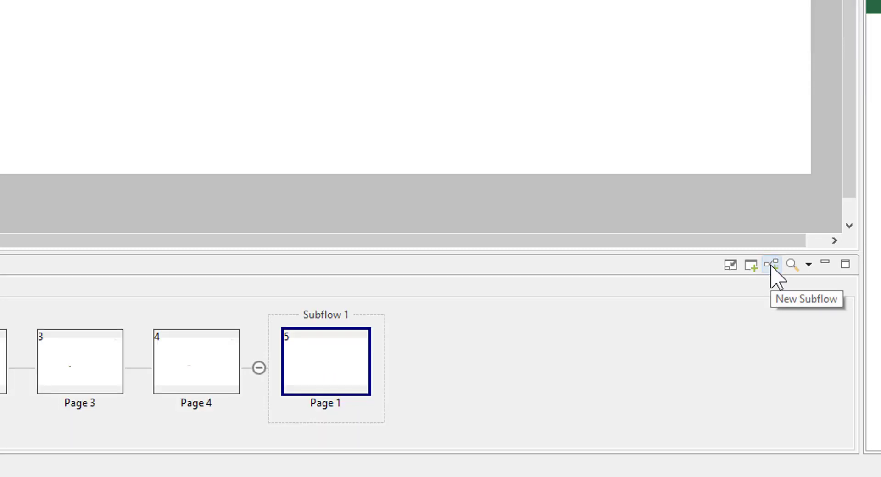
{"action": "left_click", "coordinate": [288, 316]}
{"action": "left_click_drag", "start_coordinate": [288, 317], "coordinate": [116, 365]}
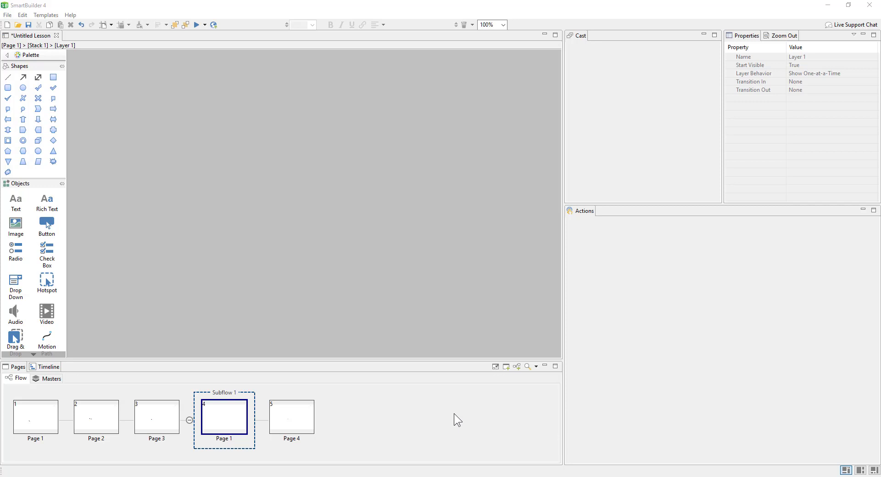
{"action": "left_click", "coordinate": [231, 414]}
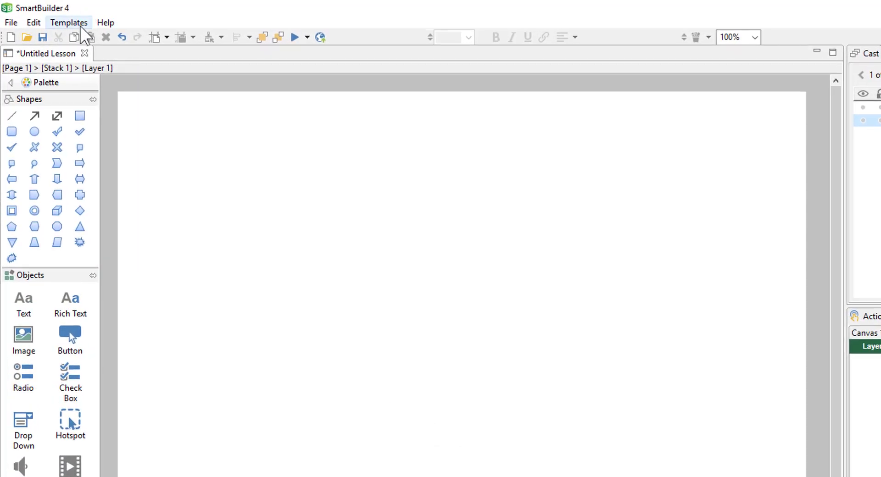
Apply the Background and Meter branching scenario master template to the subflow page only and move it below Stack 1.
{"action": "left_click", "coordinate": [81, 24]}
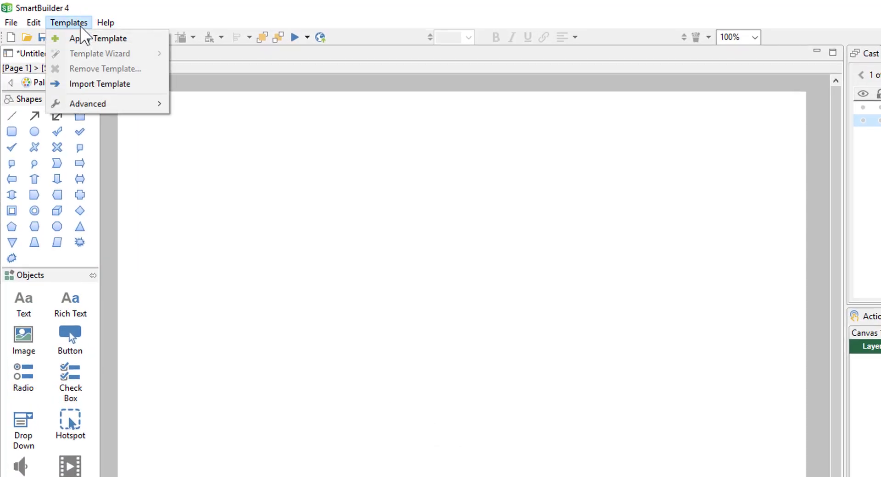
{"action": "left_click", "coordinate": [163, 41]}
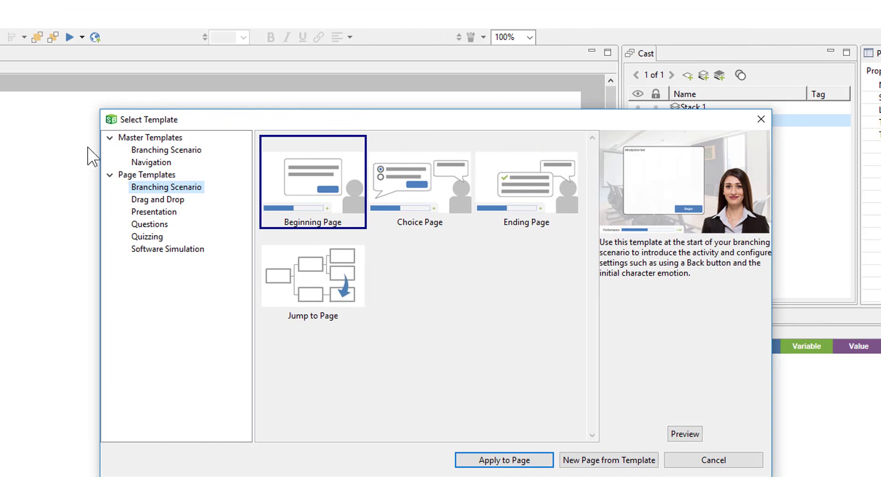
{"action": "left_click", "coordinate": [155, 151]}
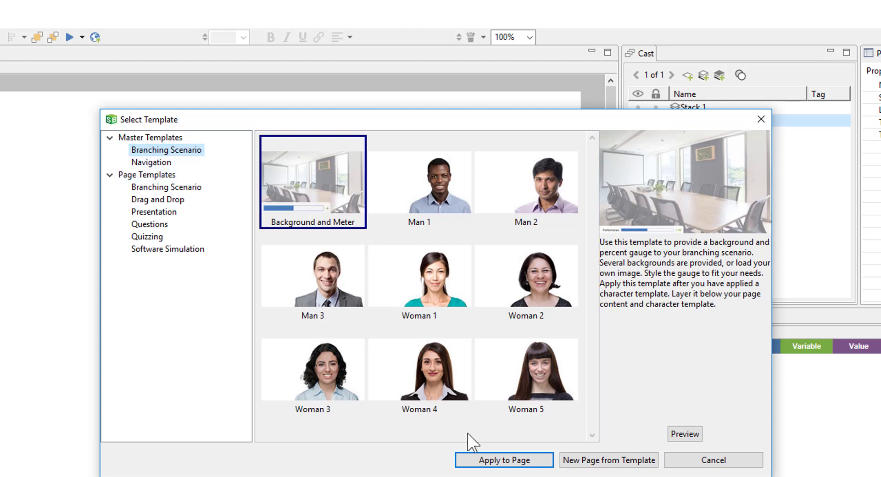
{"action": "left_click", "coordinate": [490, 461]}
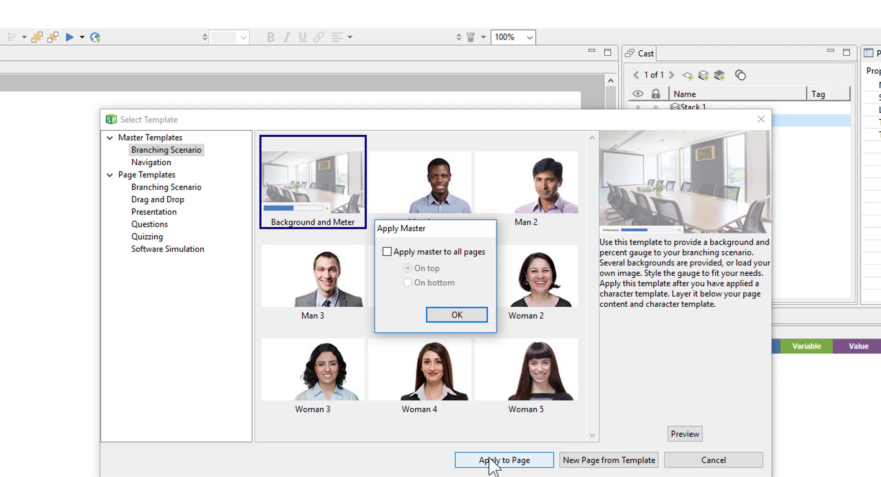
{"action": "left_click", "coordinate": [478, 312]}
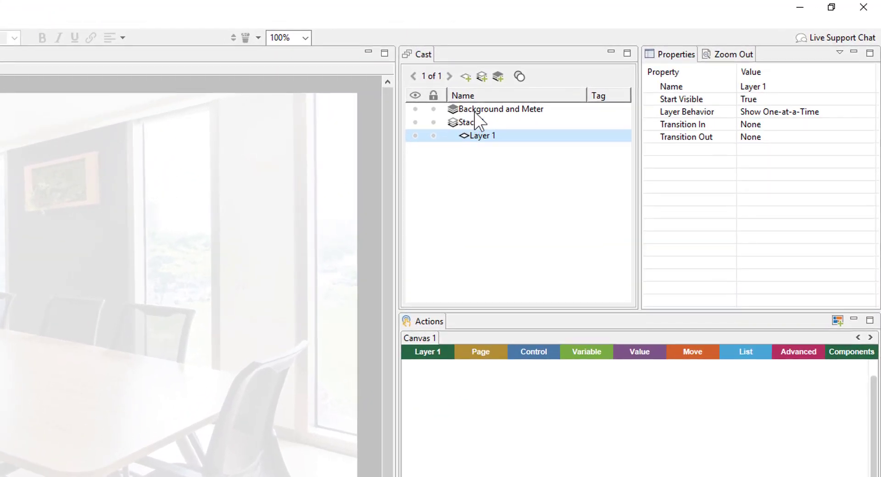
{"action": "left_click", "coordinate": [589, 79]}
{"action": "left_click_drag", "start_coordinate": [474, 111], "coordinate": [474, 124]}
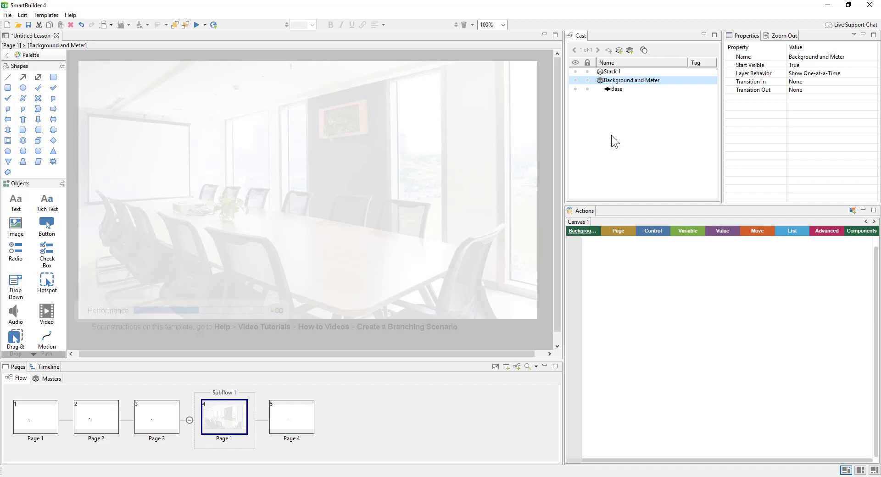
Open the Background and Meter master and unhide Background image1, image2 and image3, comparing the available backgrounds.
{"action": "left_click", "coordinate": [59, 378]}
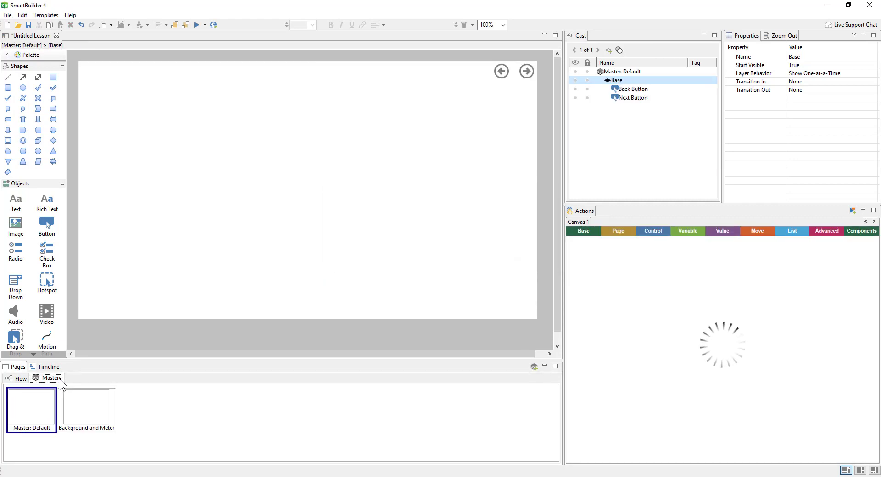
{"action": "left_click", "coordinate": [79, 420]}
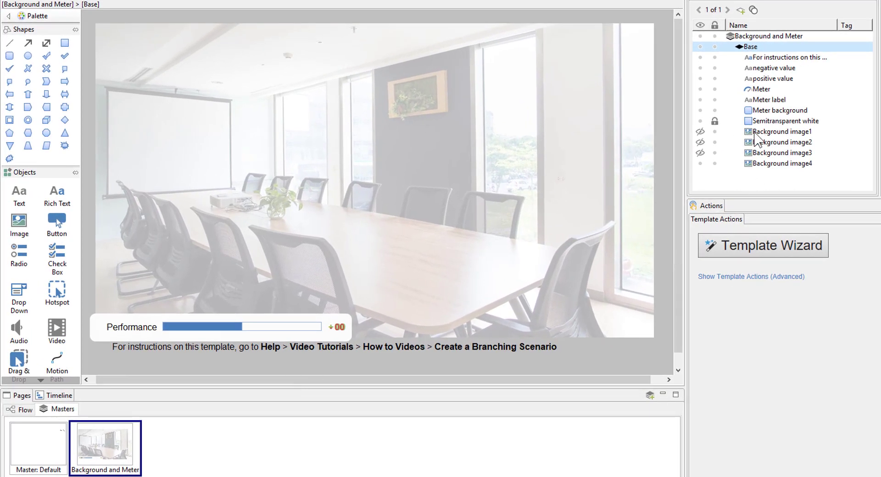
{"action": "left_click", "coordinate": [700, 131]}
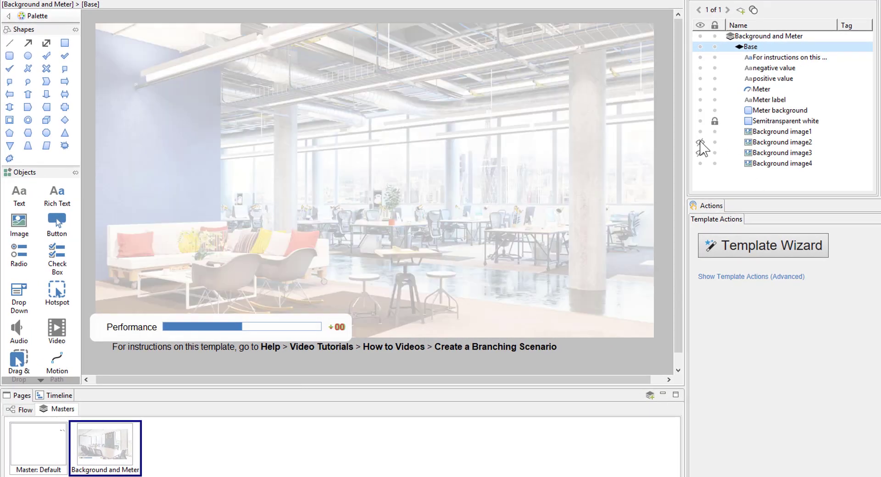
{"action": "left_click", "coordinate": [700, 132]}
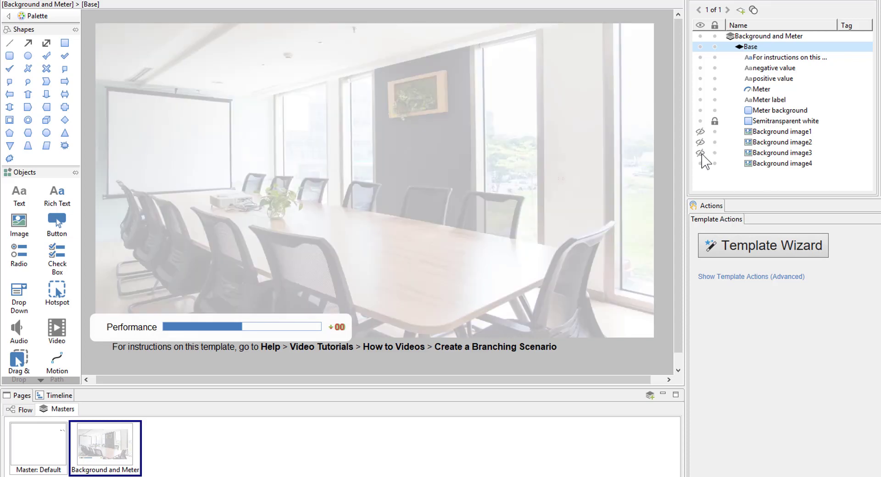
{"action": "left_click", "coordinate": [700, 143]}
{"action": "left_click", "coordinate": [700, 142]}
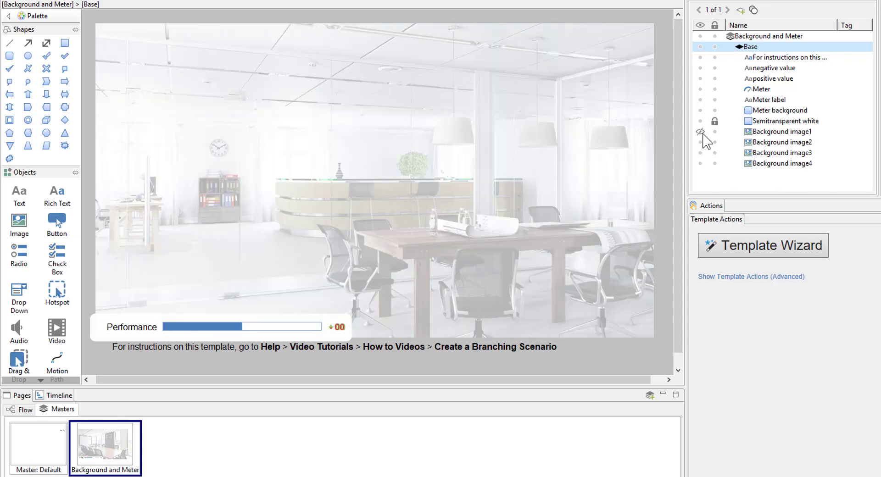
{"action": "left_click", "coordinate": [701, 132]}
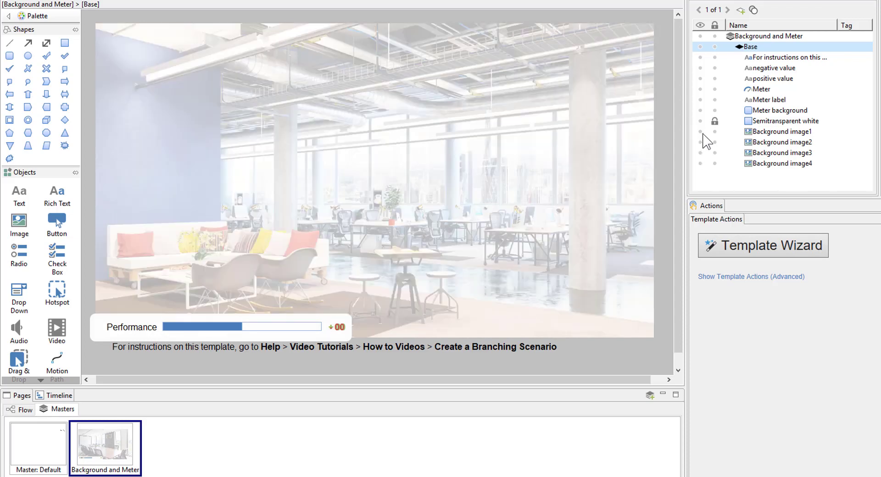
Delete Background image1, Background image2 and Background image4 from the master, keeping only Background image3.
{"action": "left_click", "coordinate": [766, 133]}
{"action": "left_click", "coordinate": [770, 143], "text": "shift"}
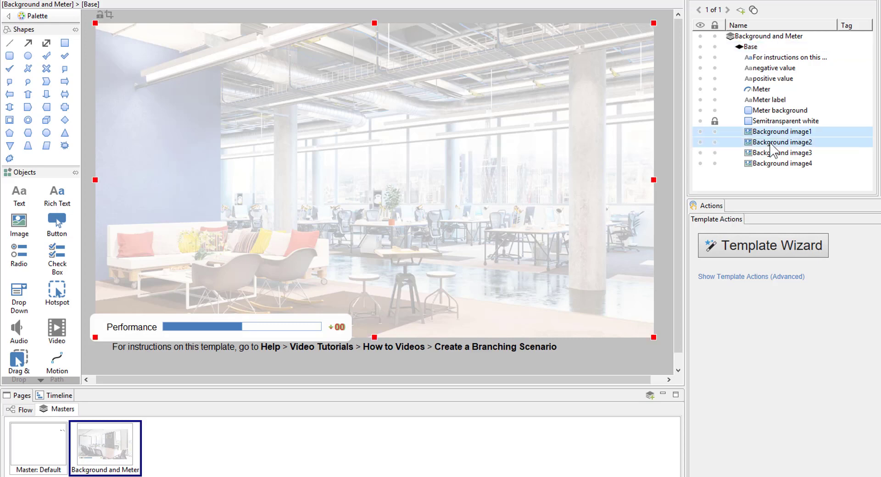
{"action": "left_click", "coordinate": [772, 164], "text": "ctrl"}
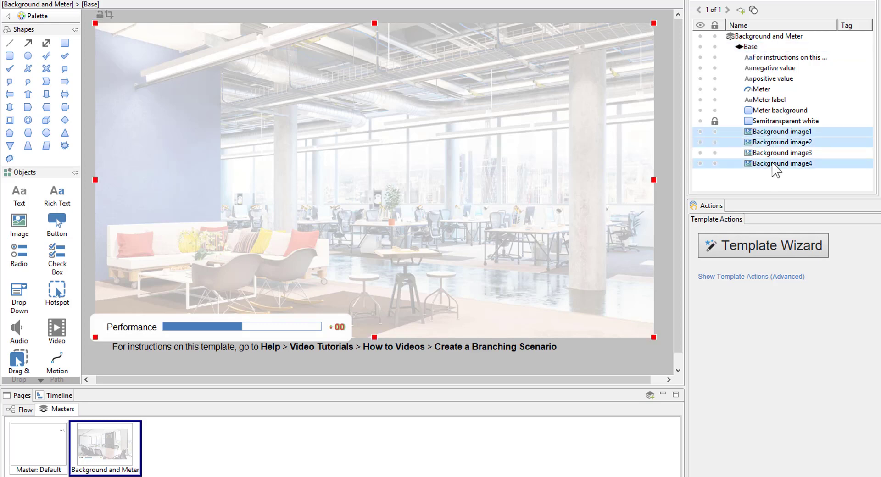
{"action": "right_click", "coordinate": [773, 167]}
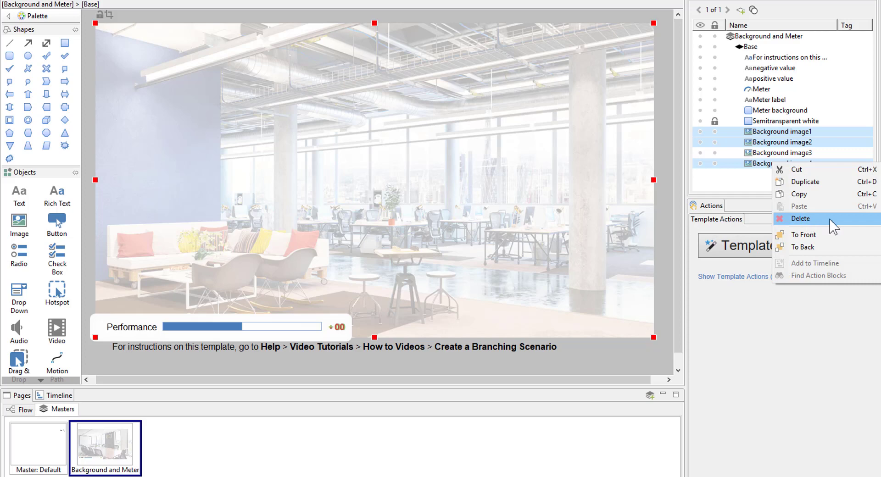
{"action": "left_click", "coordinate": [807, 219]}
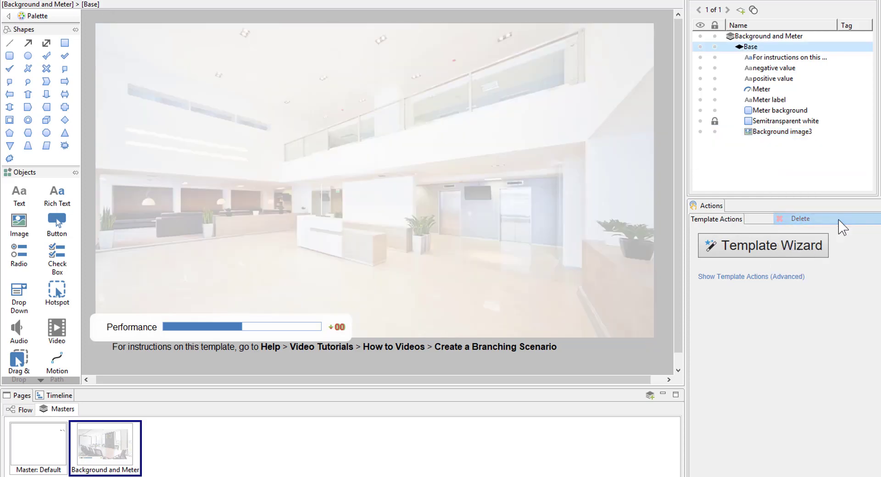
{"action": "left_click", "coordinate": [778, 132]}
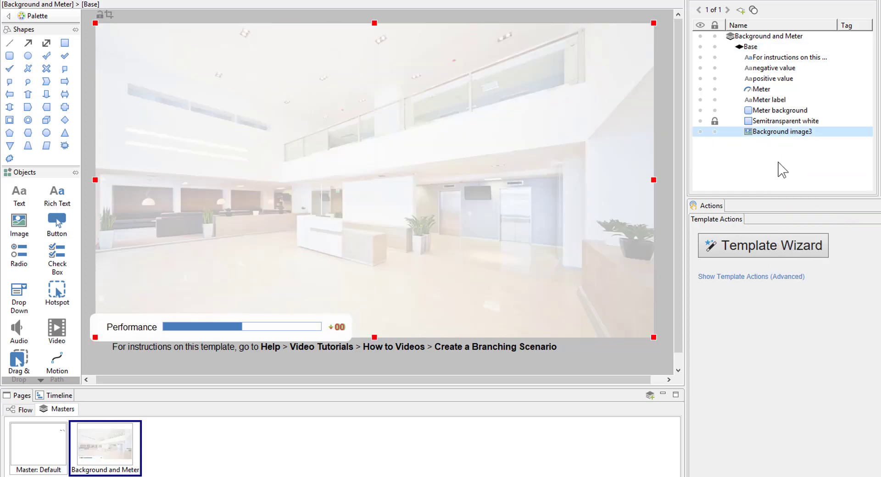
{"action": "left_click", "coordinate": [665, 170]}
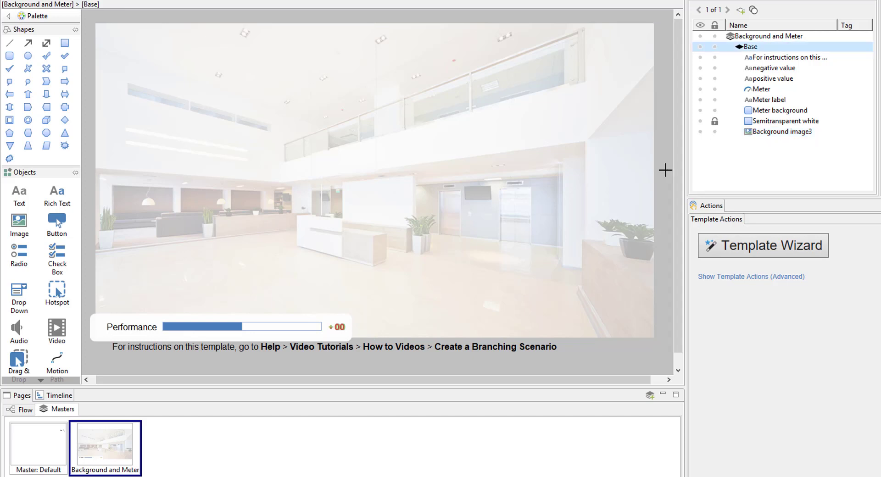
{"action": "left_click", "coordinate": [520, 253]}
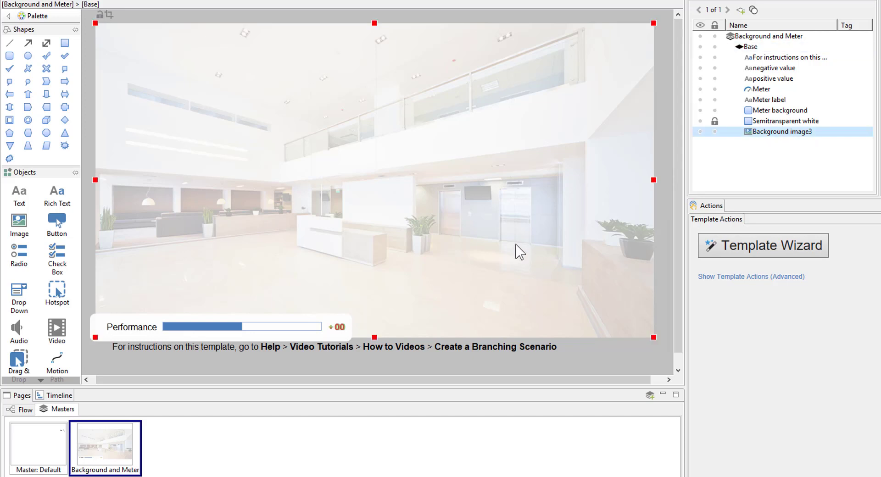
{"action": "double_click", "coordinate": [402, 212]}
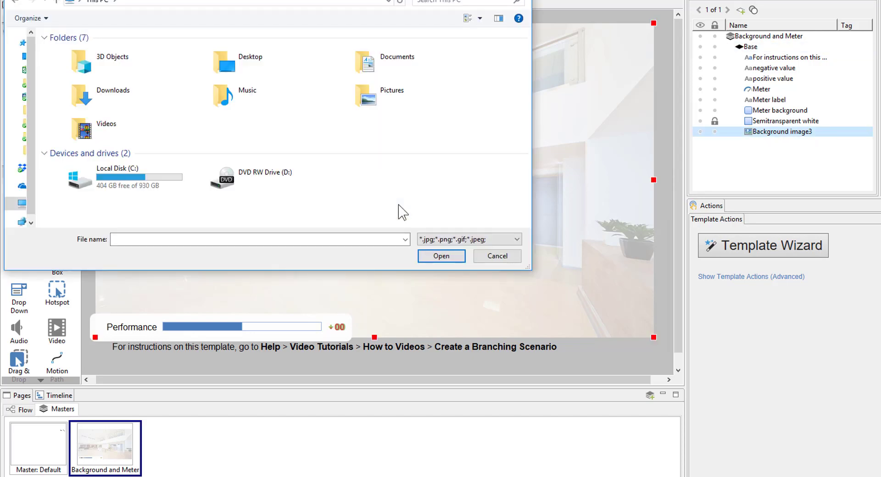
{"action": "left_click", "coordinate": [505, 257]}
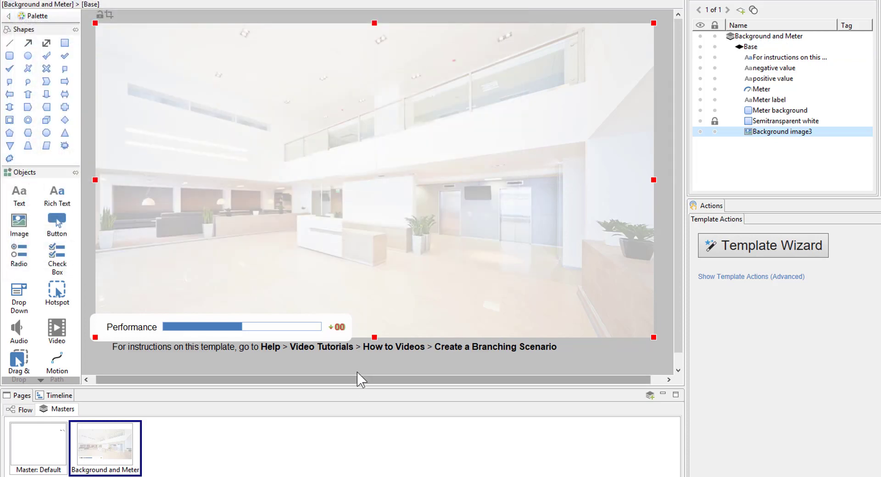
{"action": "left_click_drag", "start_coordinate": [359, 365], "coordinate": [91, 300]}
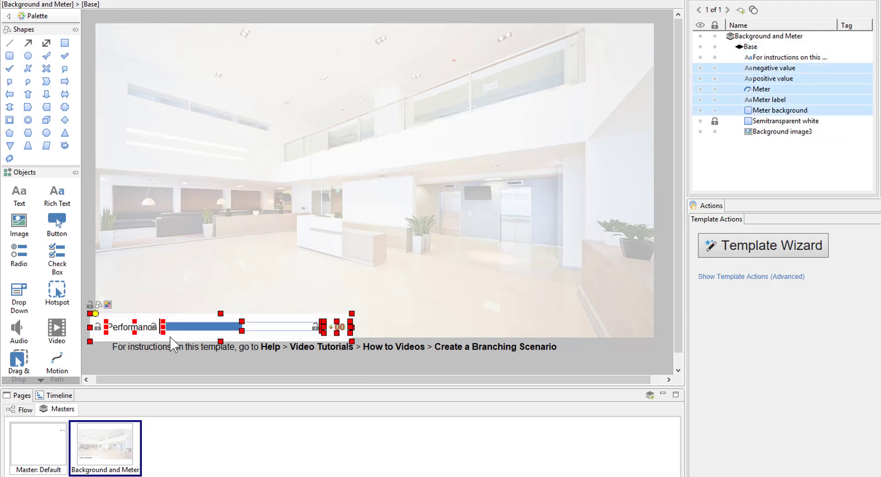
{"action": "left_click", "coordinate": [176, 370]}
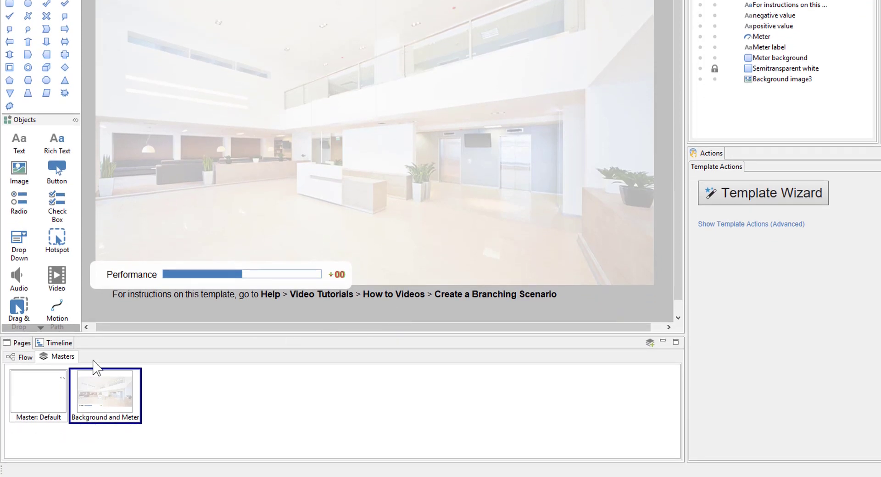
Return to the page flow, apply the Woman 1 branching scenario master to the subflow page only, and move it below Stack 1.
{"action": "left_click", "coordinate": [26, 357]}
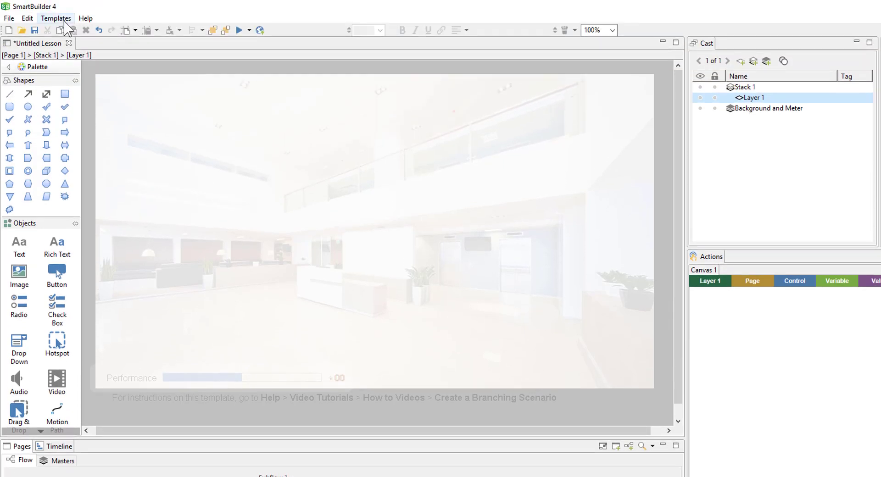
{"action": "left_click", "coordinate": [67, 29]}
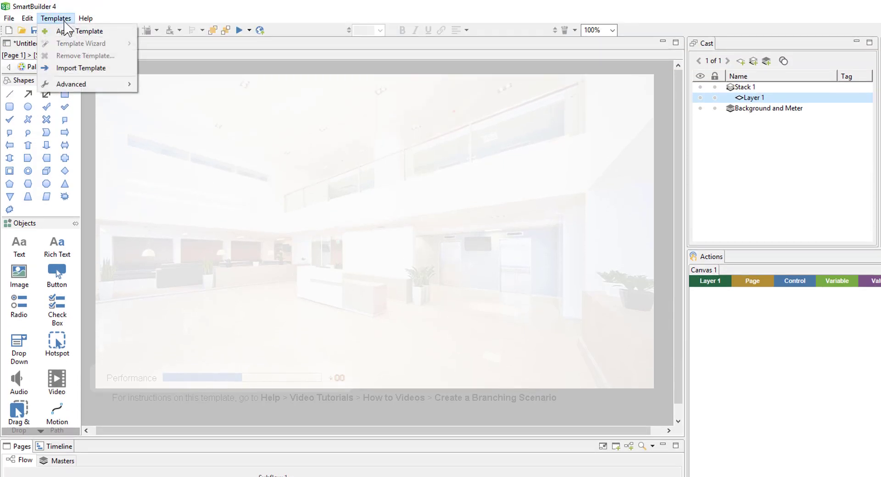
{"action": "left_click", "coordinate": [110, 34]}
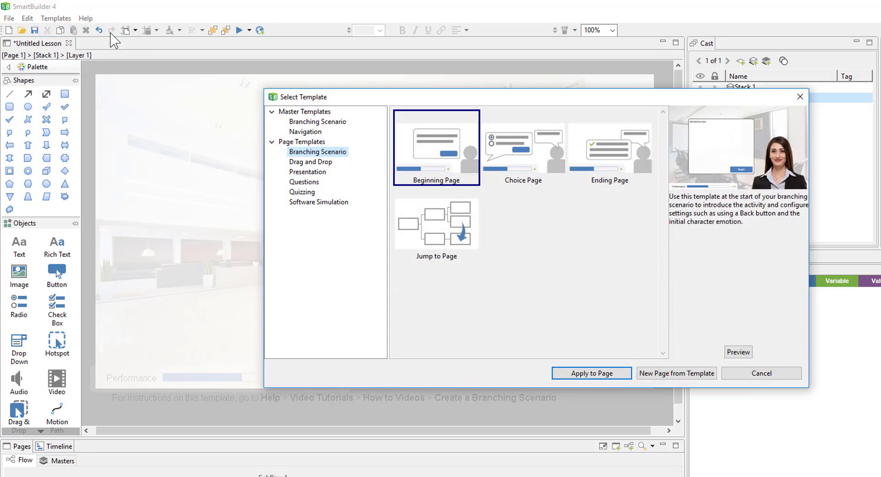
{"action": "left_click", "coordinate": [346, 122]}
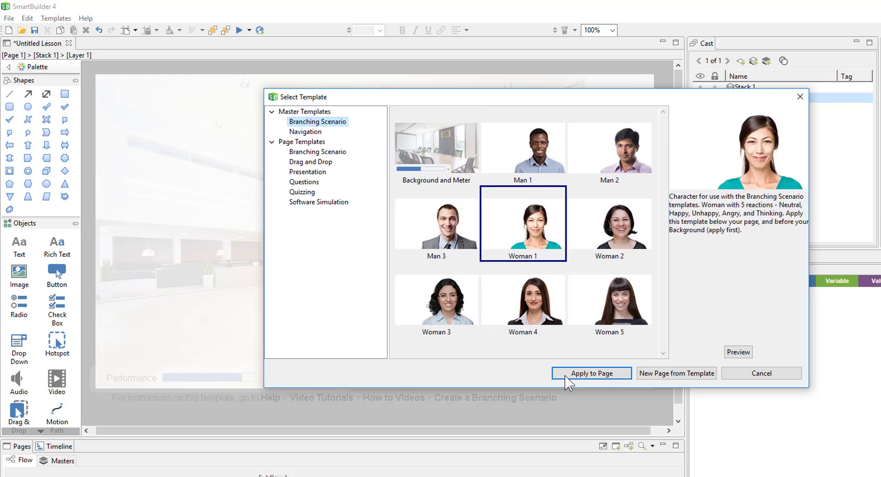
{"action": "left_click", "coordinate": [576, 379]}
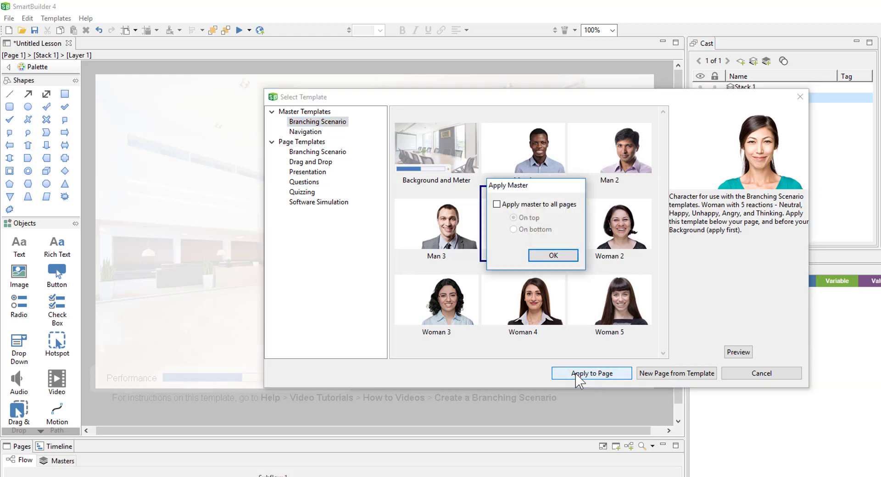
{"action": "left_click", "coordinate": [541, 260]}
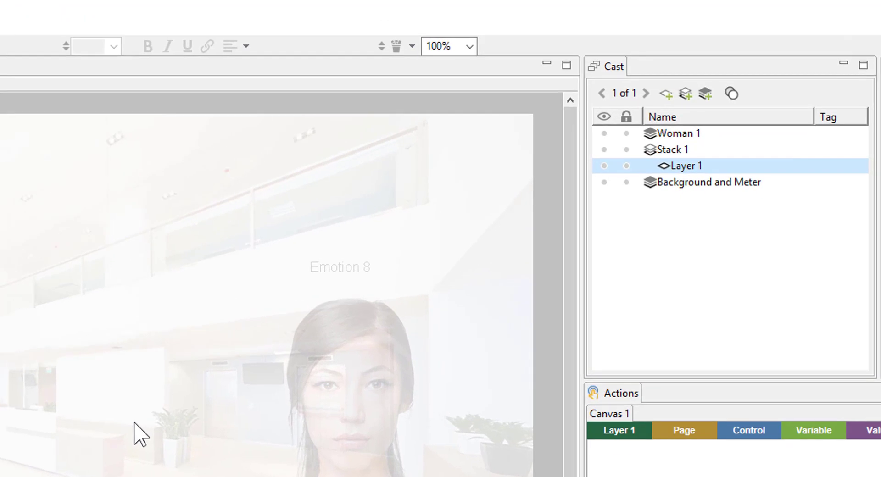
{"action": "left_click", "coordinate": [666, 134]}
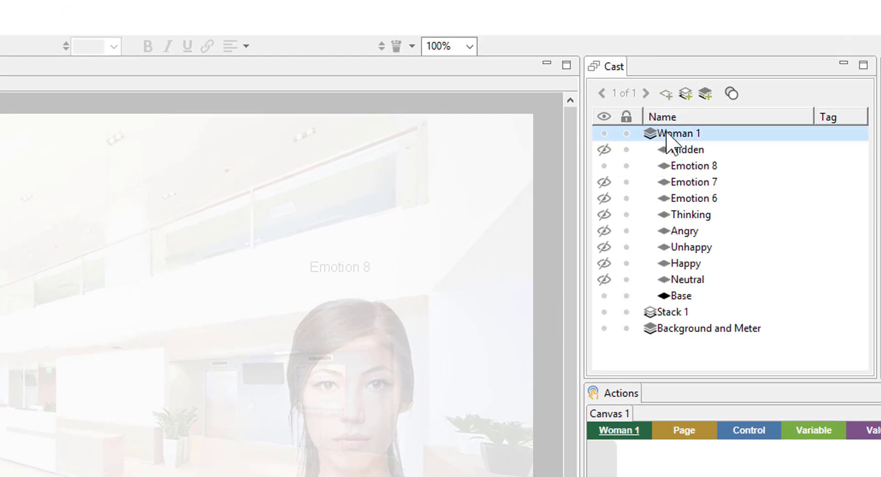
{"action": "mouse_move", "coordinate": [665, 155]}
{"action": "left_mouse_down"}
{"action": "mouse_move", "coordinate": [665, 167]}
{"action": "mouse_move", "coordinate": [667, 157]}
{"action": "left_mouse_up"}
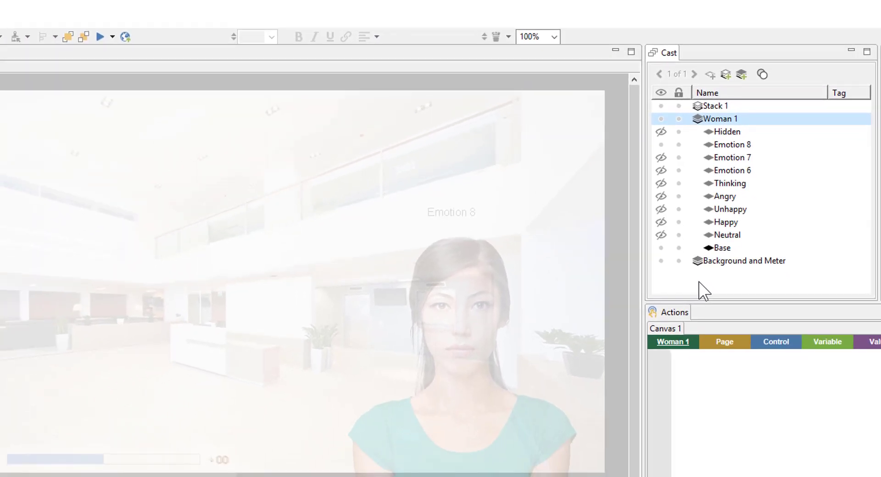
Examine the Woman 1 character's Neutral, Happy, Unhappy, Angry and Thinking emotion layers in turn.
{"action": "left_click", "coordinate": [727, 236]}
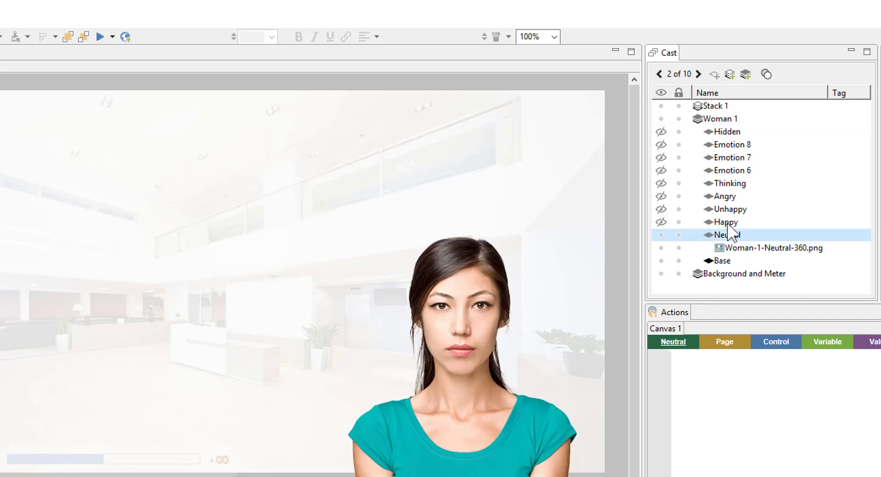
{"action": "left_click", "coordinate": [727, 223]}
{"action": "left_click", "coordinate": [728, 211]}
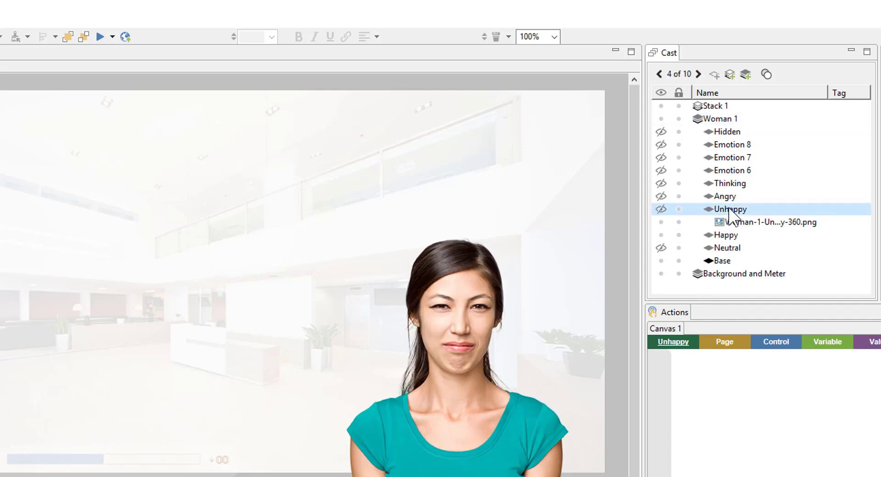
{"action": "left_click", "coordinate": [729, 198]}
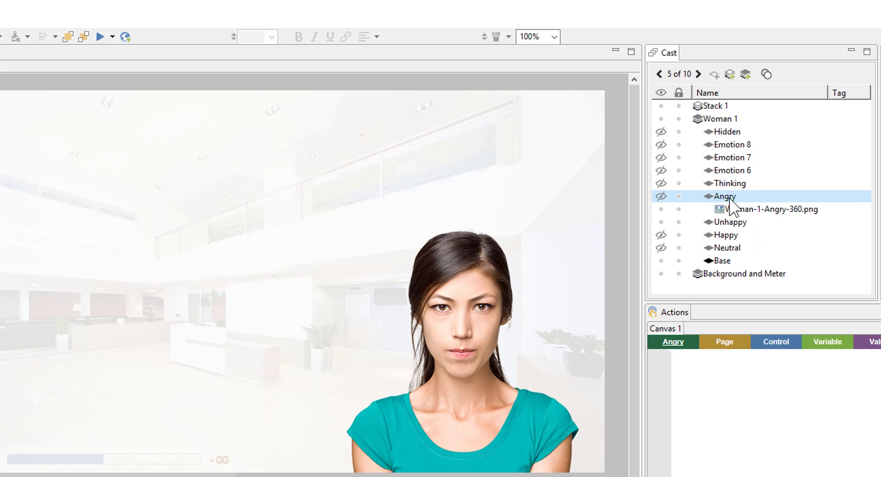
{"action": "left_click", "coordinate": [730, 185]}
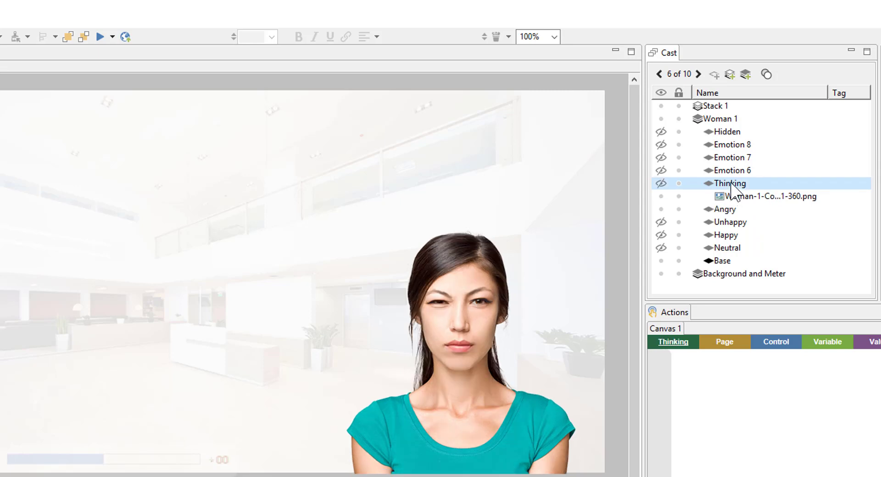
Examine the Woman 1 character's Emotion 6, Emotion 7 and Emotion 8 layers in turn, and collapse the Woman 1 stack.
{"action": "left_click", "coordinate": [733, 170]}
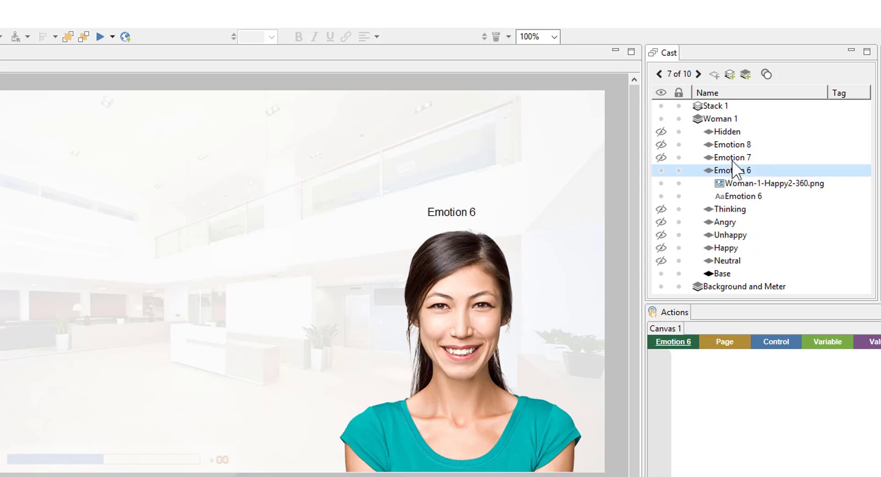
{"action": "left_click", "coordinate": [731, 159]}
{"action": "left_click", "coordinate": [733, 146]}
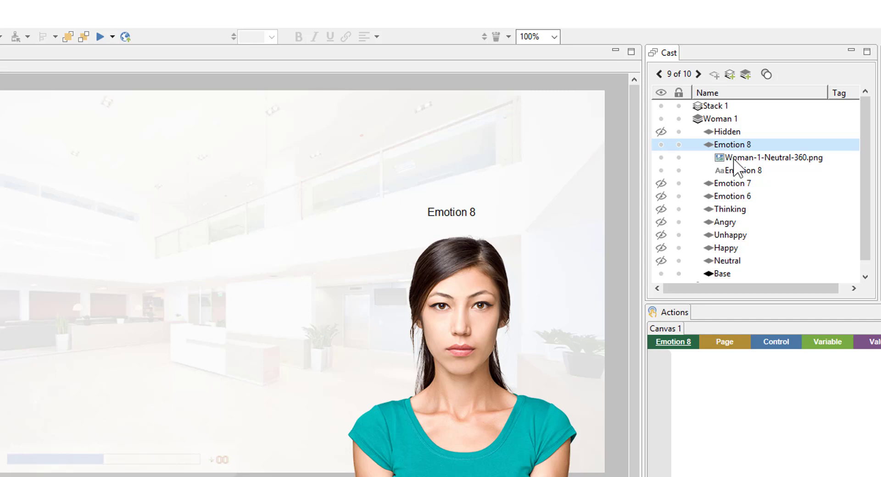
{"action": "double_click", "coordinate": [721, 123]}
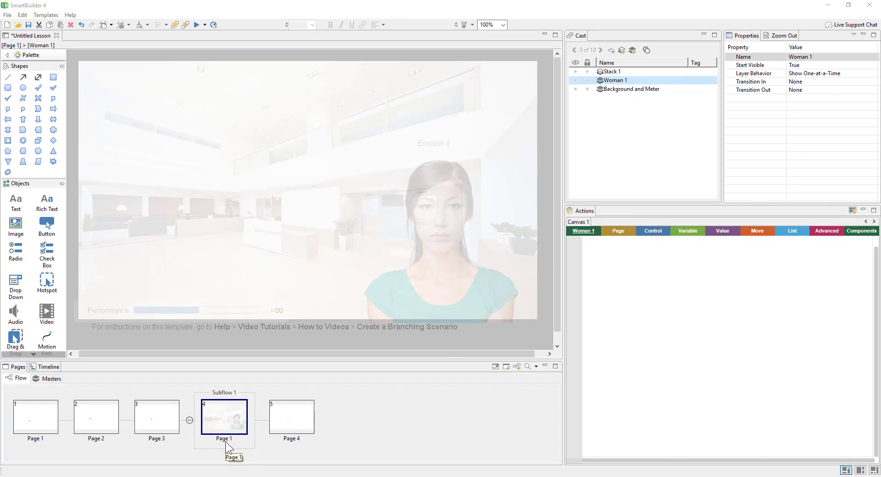
Rename the page in Subflow 1 as Begin and apply the Beginning Page branching scenario template to it.
{"action": "type", "text": "Begin"}
{"action": "key", "text": "Return"}
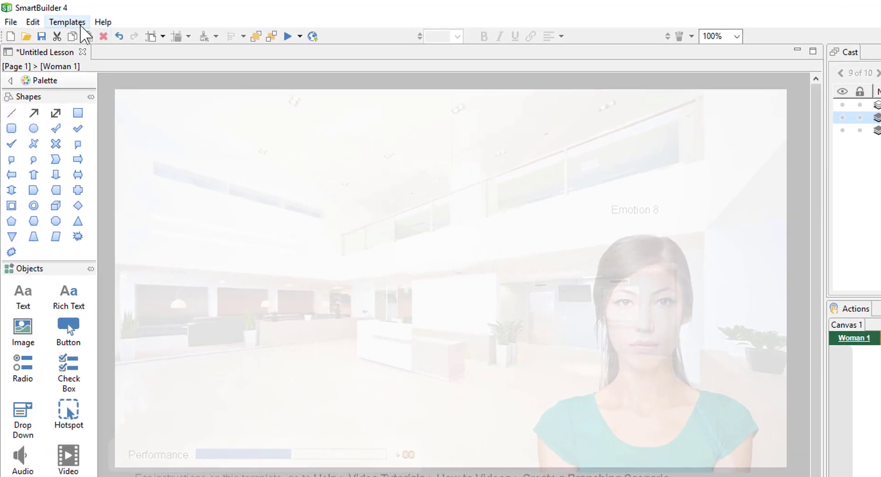
{"action": "left_click", "coordinate": [81, 24]}
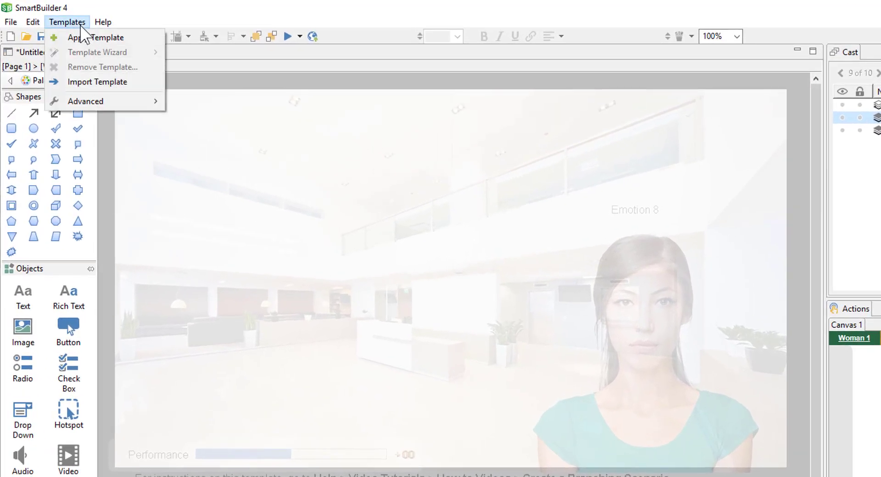
{"action": "left_click", "coordinate": [129, 39]}
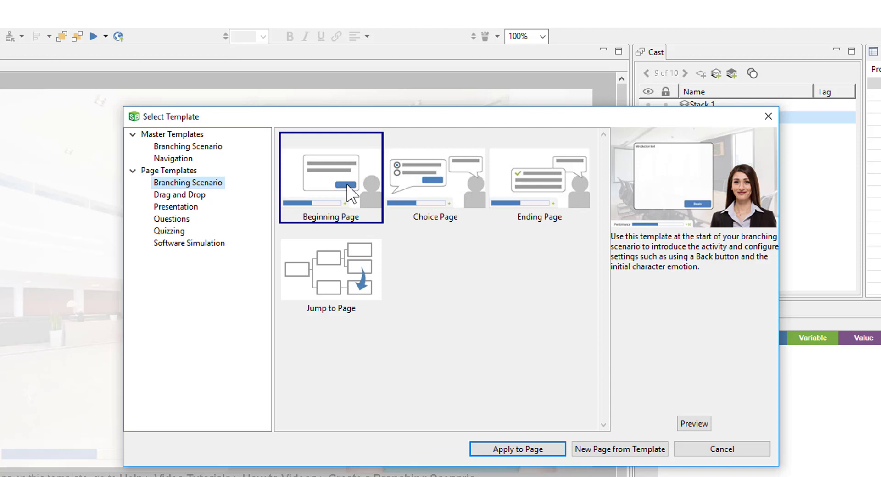
{"action": "left_click", "coordinate": [480, 451]}
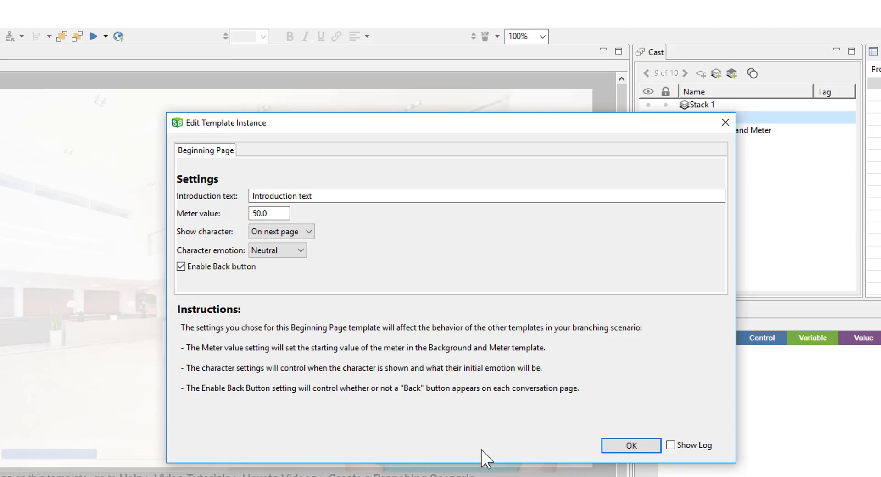
Set the introduction text to "As a customer service representative at Oakfield Autos, use your judgement to provide great service to your customers...".
{"action": "left_click_drag", "start_coordinate": [401, 197], "coordinate": [160, 201]}
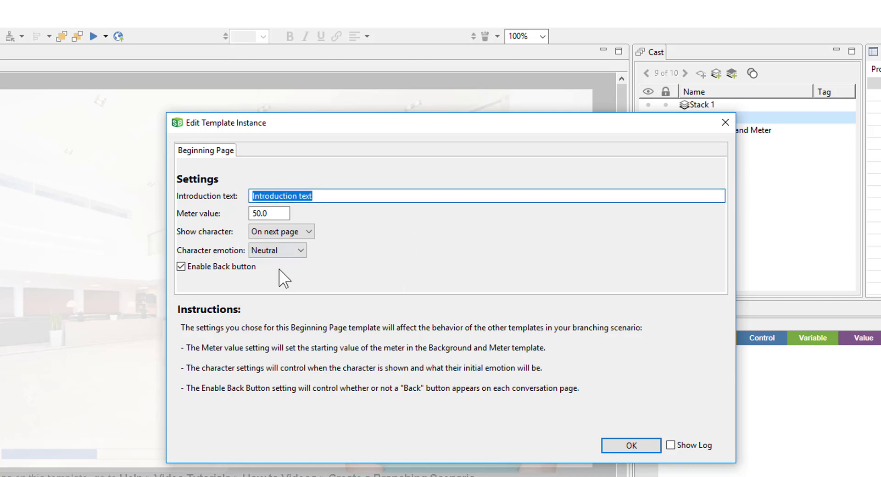
{"action": "type", "text": "As a customer service representative at Oakfield Autos, use your judgement to provide great service to your customers..."}
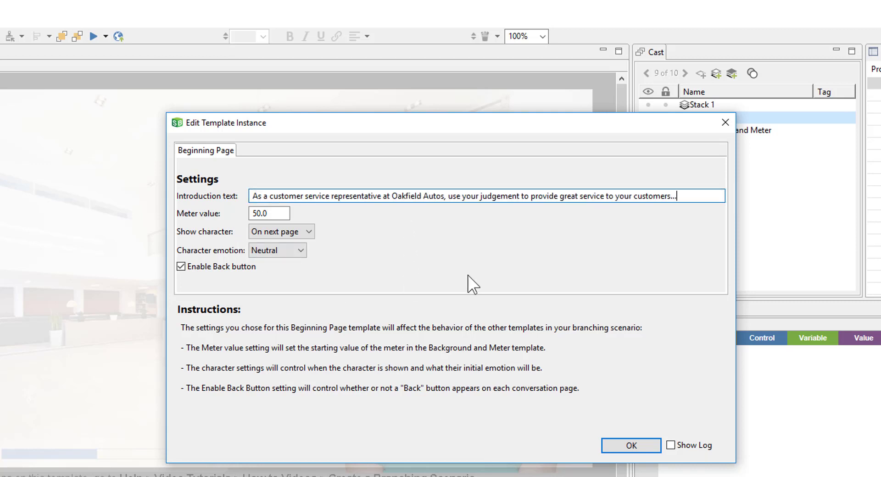
{"action": "left_click", "coordinate": [271, 213]}
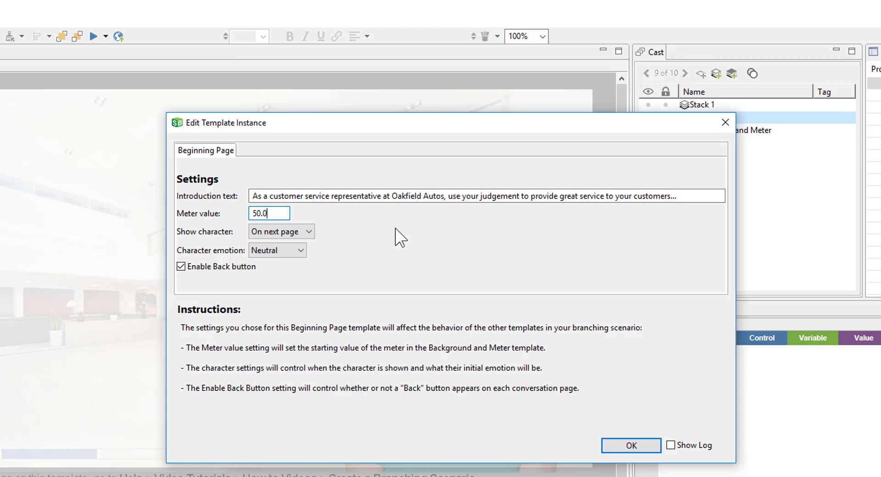
Set the initial character emotion to Happy and accept the Beginning Page template settings.
{"action": "left_click", "coordinate": [307, 230]}
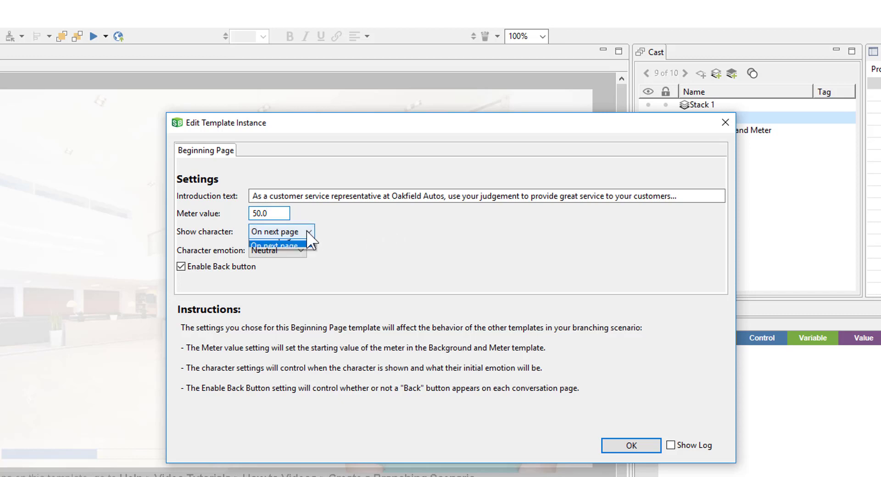
{"action": "left_click", "coordinate": [363, 236]}
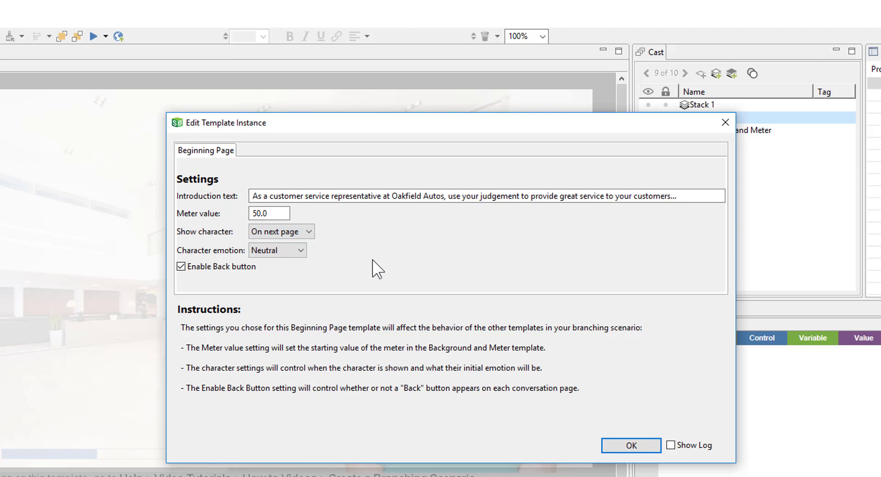
{"action": "left_click", "coordinate": [302, 250]}
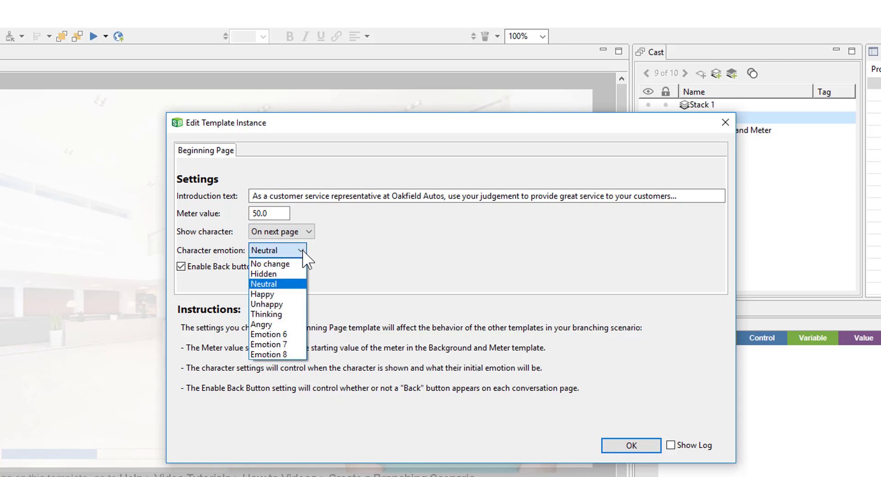
{"action": "left_click", "coordinate": [301, 295]}
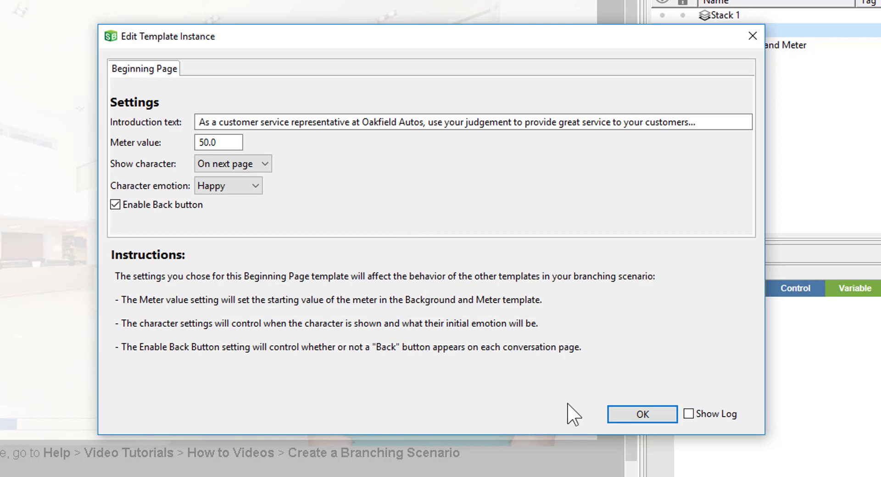
{"action": "left_click", "coordinate": [635, 417]}
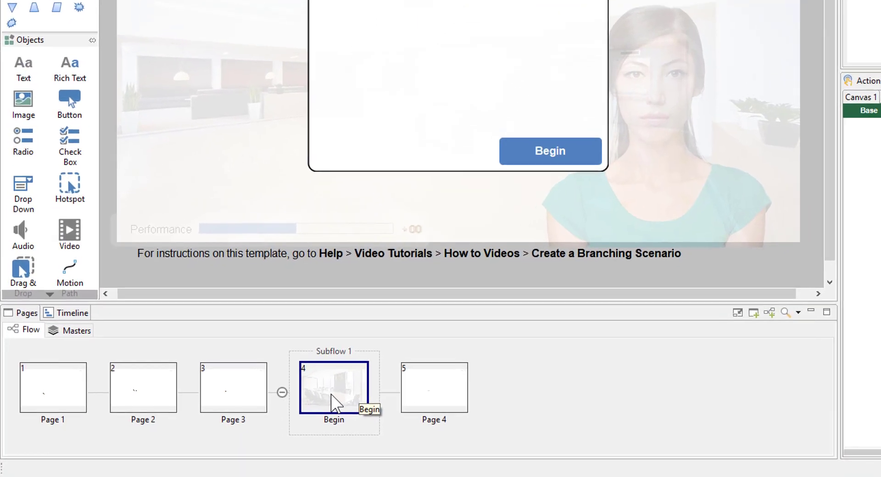
Add a new page after Begin in Subflow 1 and apply the Choice Page branching scenario template to it.
{"action": "right_click", "coordinate": [223, 421]}
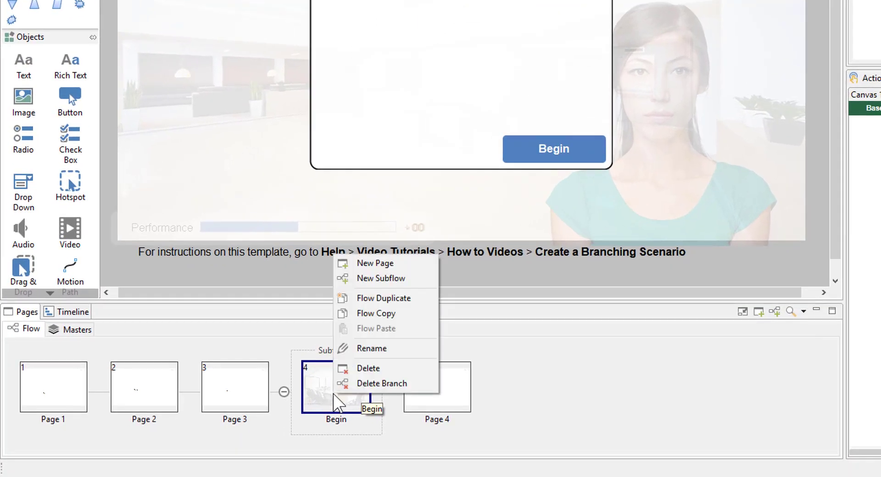
{"action": "left_click", "coordinate": [409, 265]}
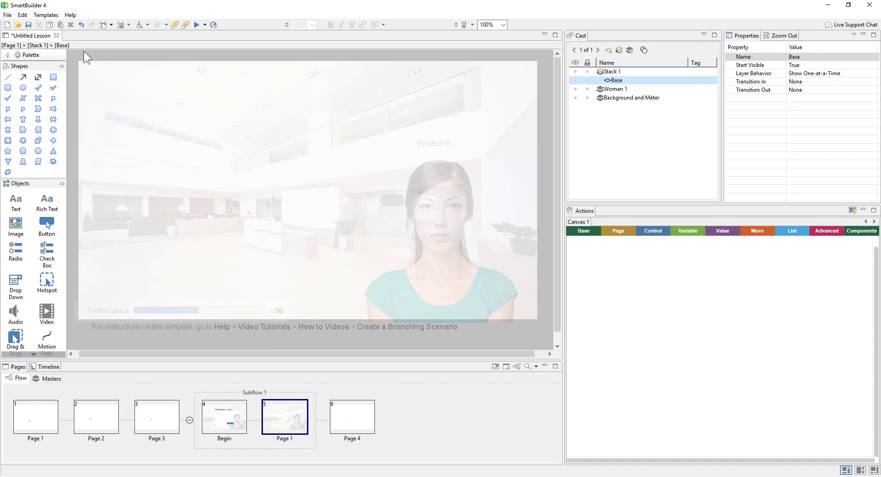
{"action": "left_click", "coordinate": [57, 16]}
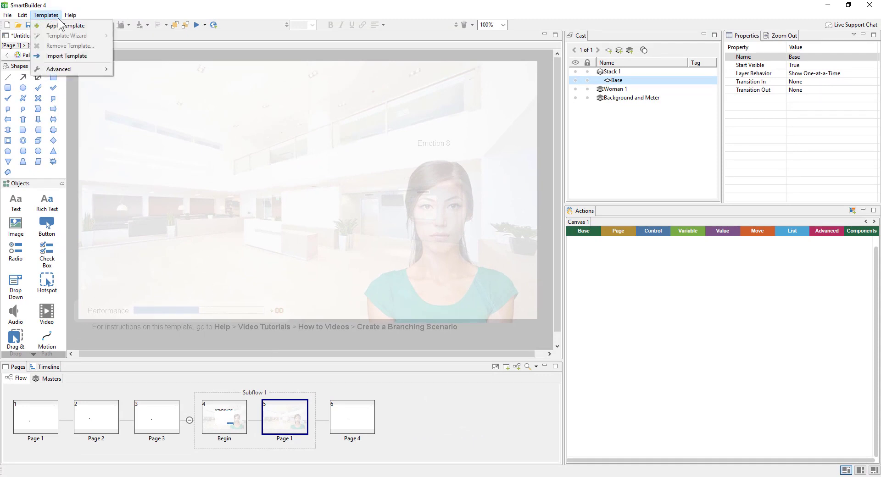
{"action": "left_click", "coordinate": [88, 25]}
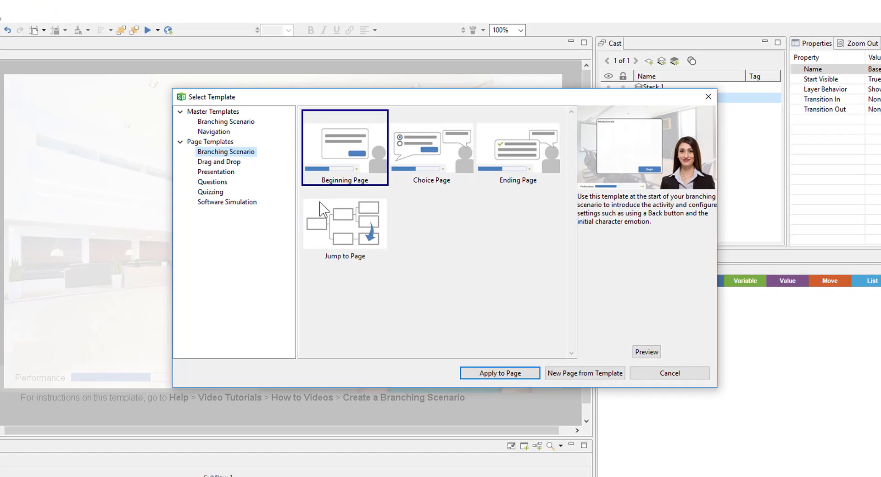
{"action": "left_click", "coordinate": [409, 158]}
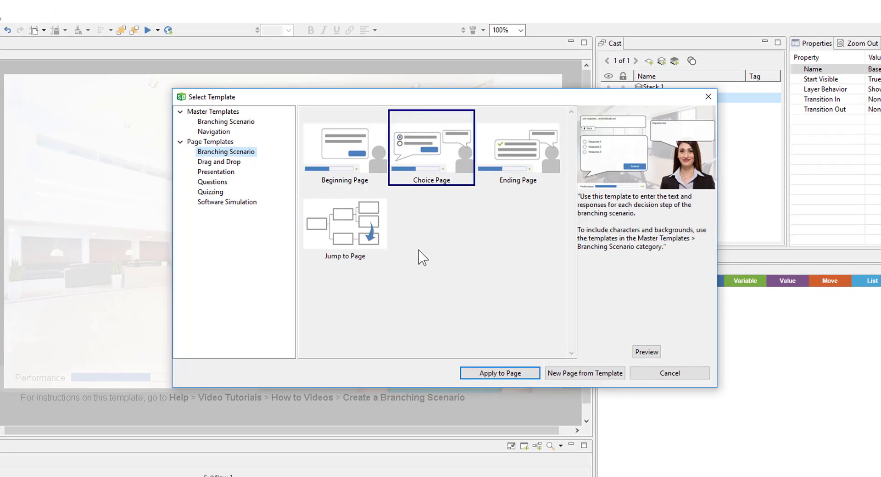
{"action": "left_click", "coordinate": [482, 374]}
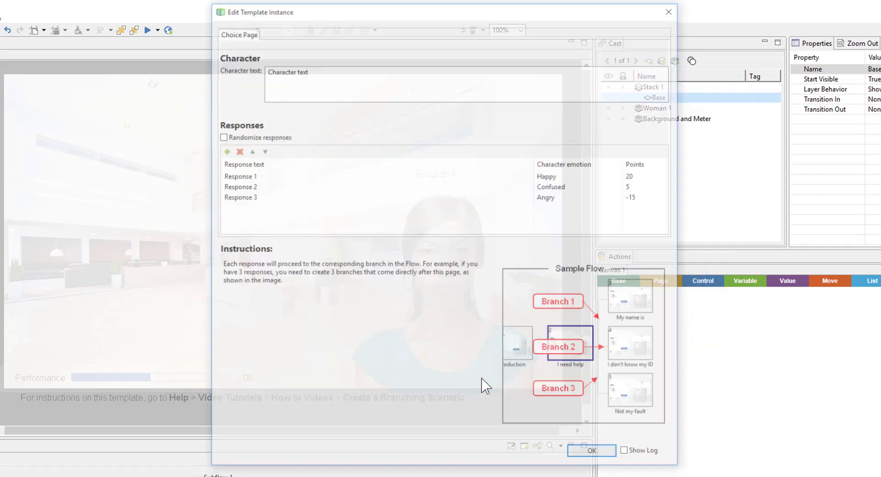
Set the choice page's character text to "Hi, I need an oil change. Do you know about how long that will take?".
{"action": "left_click_drag", "start_coordinate": [393, 12], "coordinate": [357, 60]}
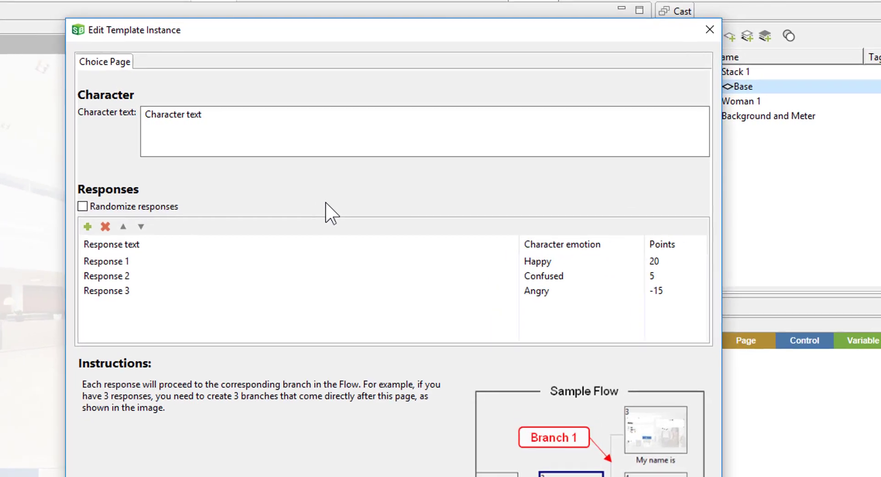
{"action": "left_click", "coordinate": [315, 128]}
{"action": "key", "text": "ctrl+a"}
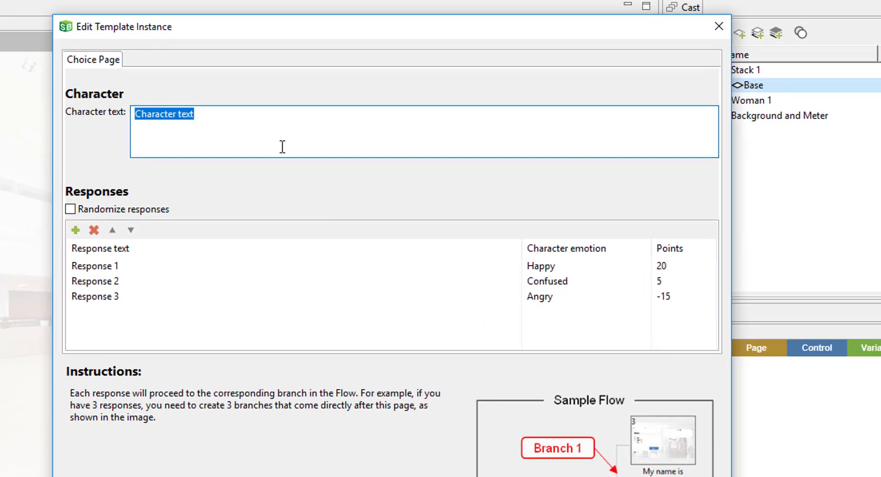
{"action": "type", "text": "Hi, I need an oil change. Do you know about how long that will take?"}
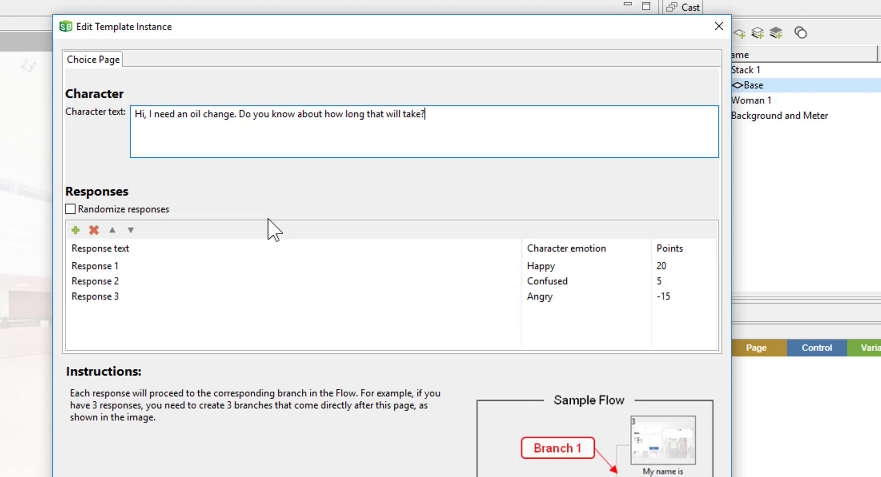
Delete Response 2 and Response 3 from the choice page's responses, keeping only Response 1.
{"action": "left_click", "coordinate": [200, 283]}
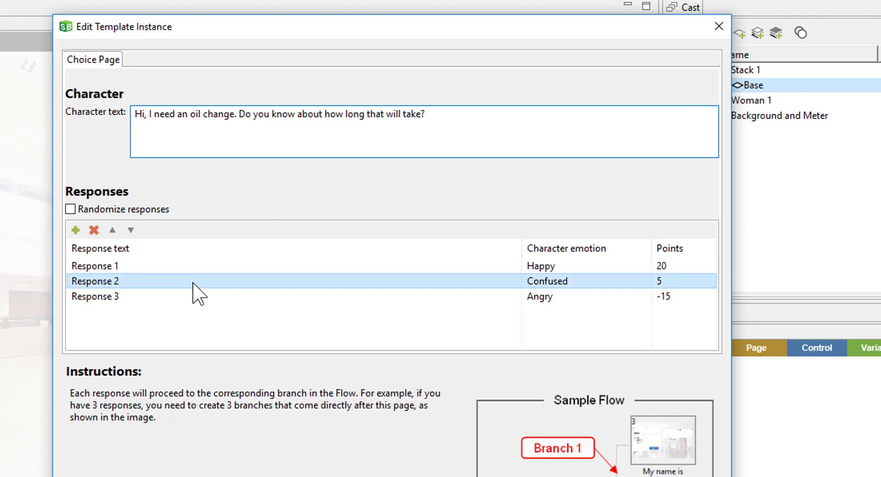
{"action": "left_click", "coordinate": [93, 232]}
{"action": "left_click", "coordinate": [134, 283]}
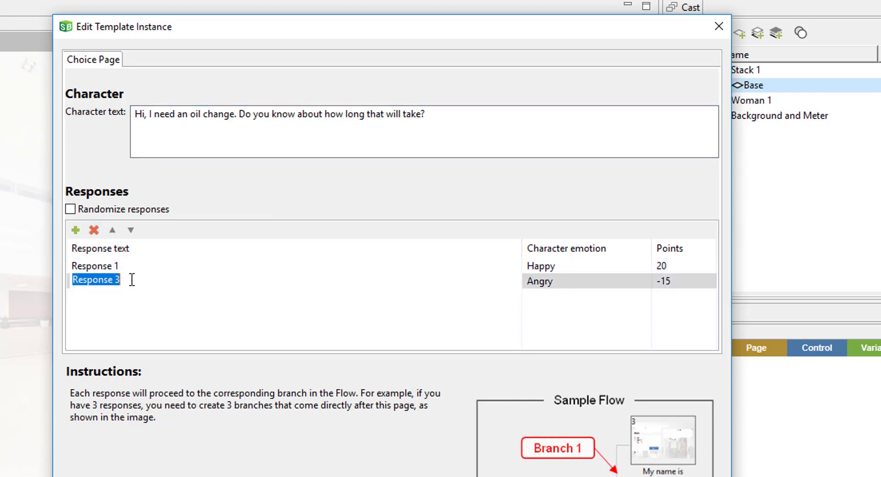
{"action": "left_click", "coordinate": [94, 230]}
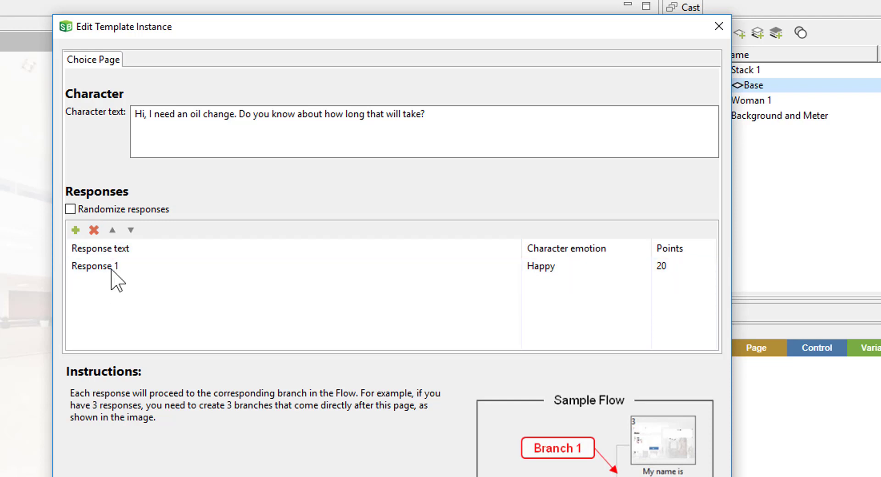
Rewrite Response 1 to say only 2 cars are ahead, it should take an hour, and the customer can wait in the lounge until notified.
{"action": "left_click", "coordinate": [111, 271]}
{"action": "type", "text": "There's only 2 cars ahead of you, so it should only take an hour. If you like, you can just wait in the customer lounge and we'll let you know as soon as it's ready."}
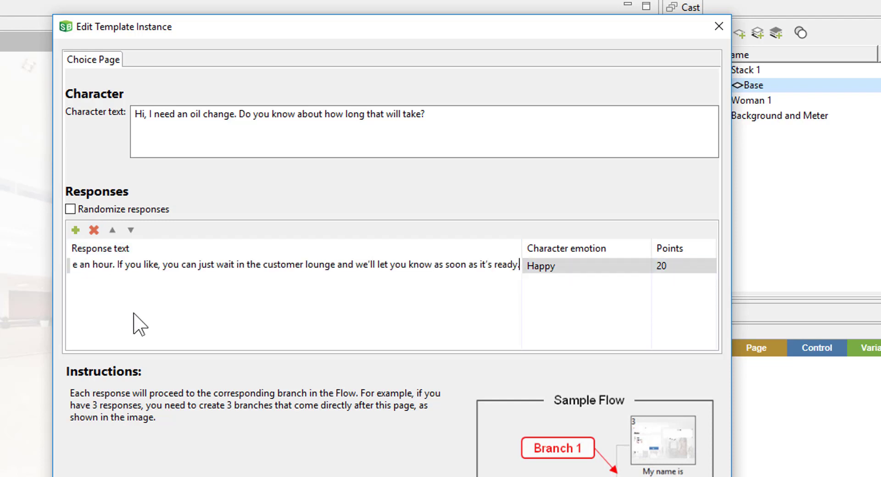
{"action": "left_click", "coordinate": [136, 317]}
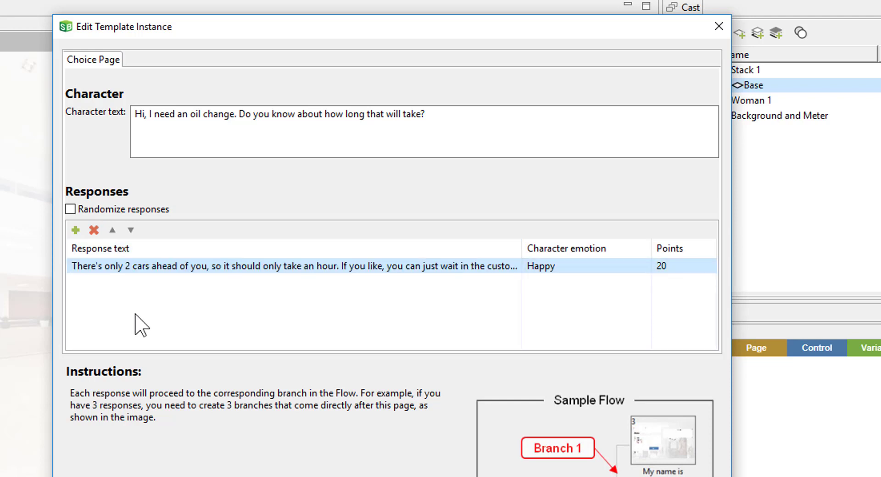
Set the remaining response's character emotion to Neutral and its points to 5, and accept the Choice Page settings.
{"action": "left_click", "coordinate": [574, 267]}
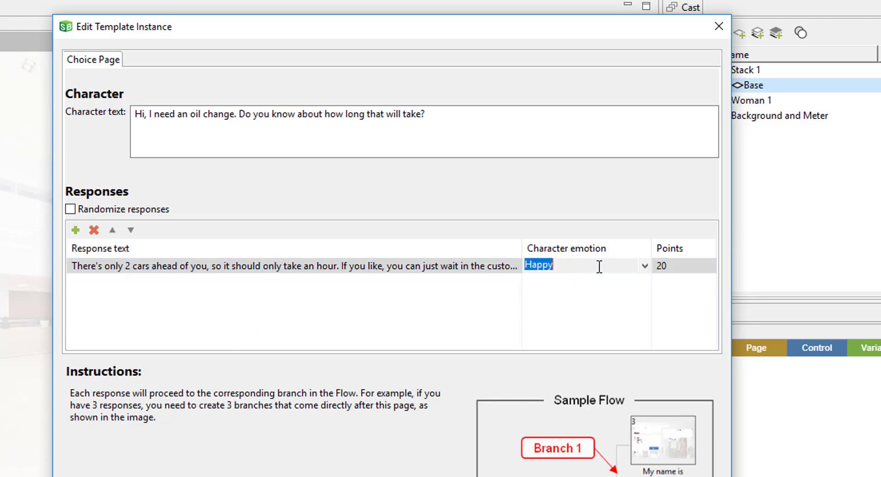
{"action": "left_click", "coordinate": [644, 266]}
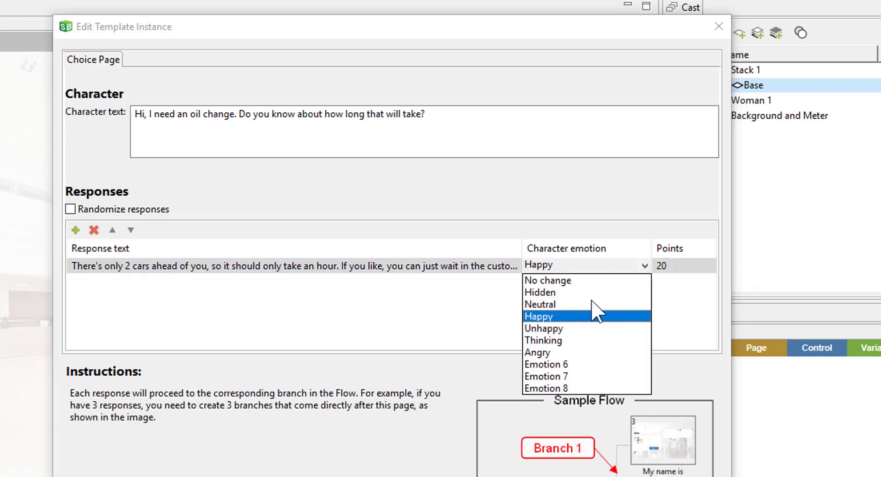
{"action": "left_click", "coordinate": [556, 304]}
{"action": "left_click", "coordinate": [674, 268]}
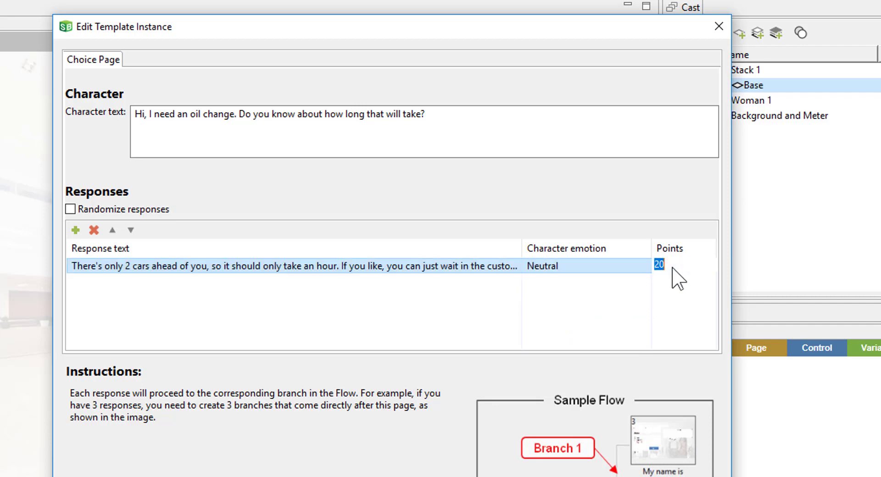
{"action": "type", "text": "5"}
{"action": "left_click", "coordinate": [670, 335]}
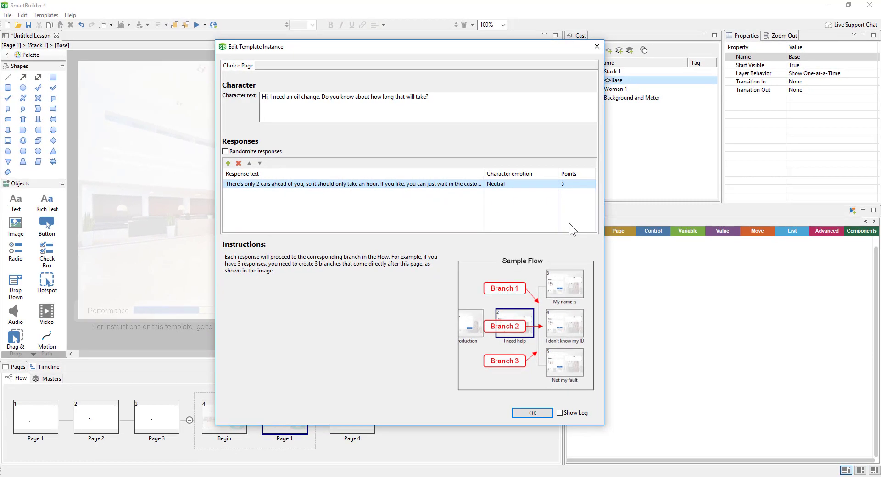
{"action": "left_click", "coordinate": [528, 413]}
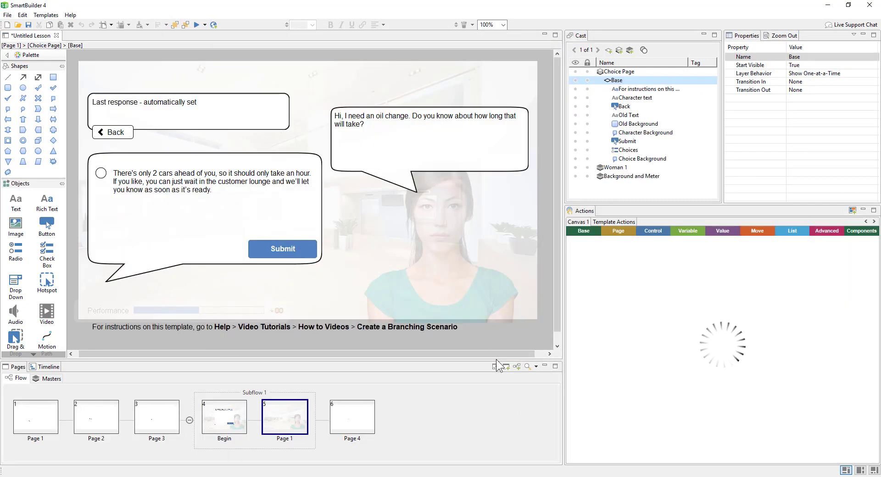
Add a new page after Page 1 in Subflow 1 and apply the Branching Scenario Choice Page template to it.
{"action": "right_click", "coordinate": [296, 412]}
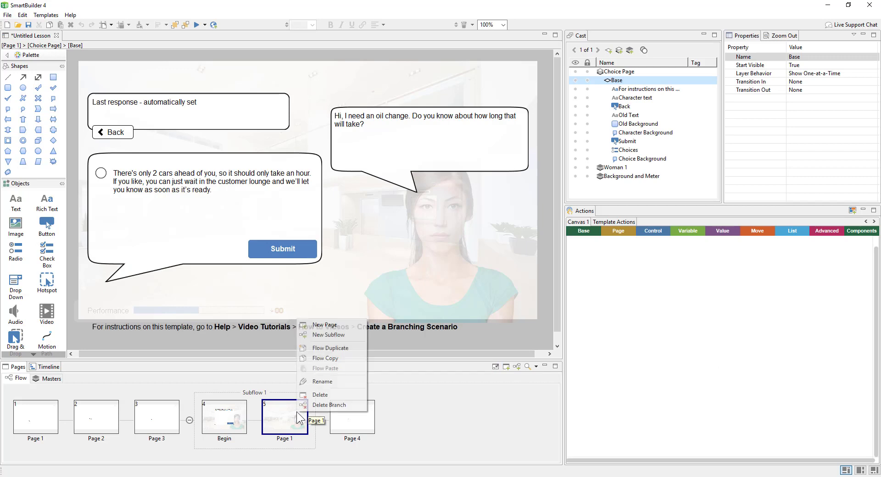
{"action": "left_click", "coordinate": [341, 325]}
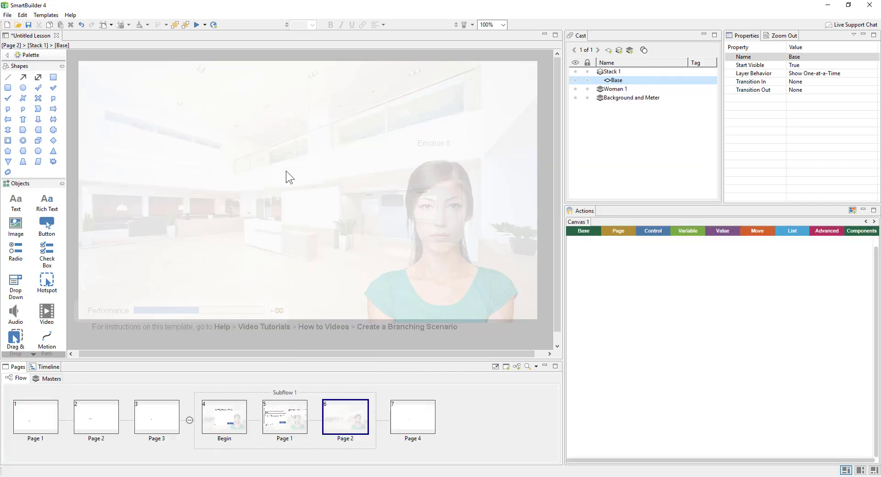
{"action": "left_click", "coordinate": [46, 15]}
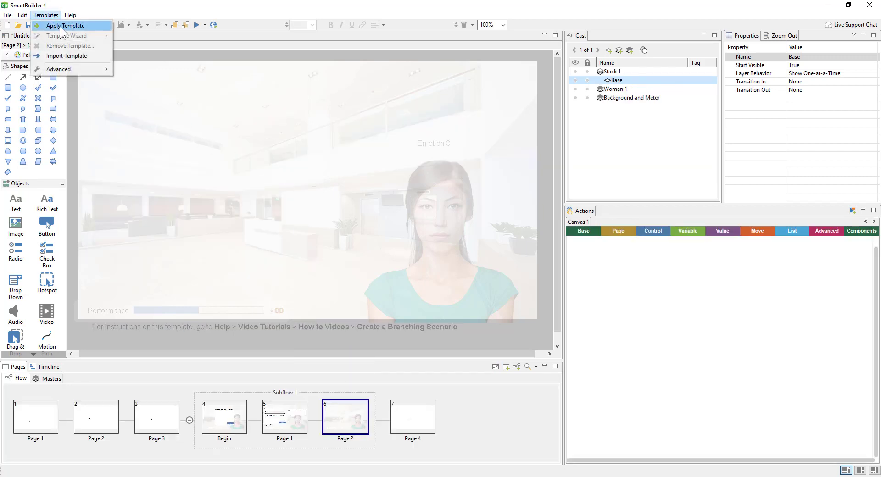
{"action": "left_click", "coordinate": [99, 26]}
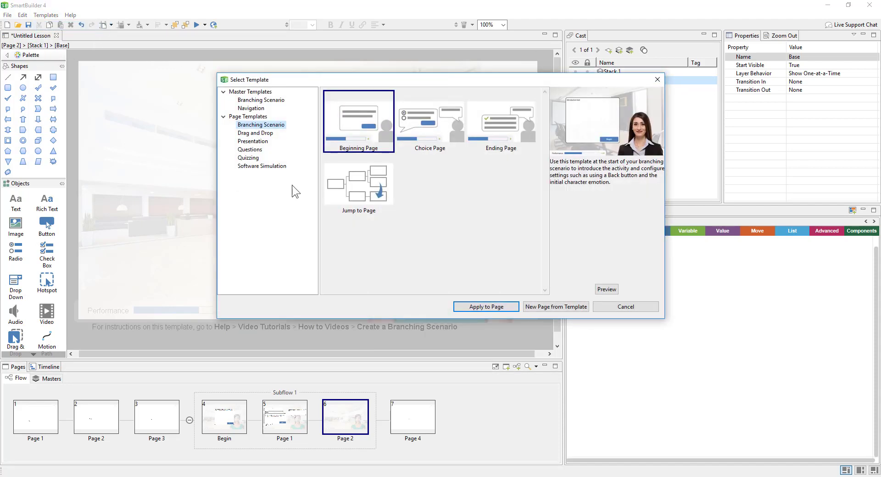
{"action": "left_click", "coordinate": [418, 131]}
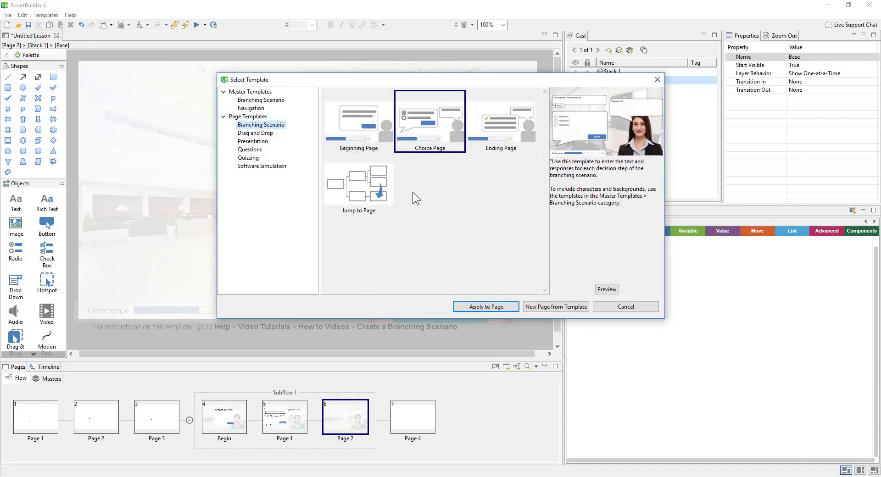
{"action": "left_click", "coordinate": [458, 306]}
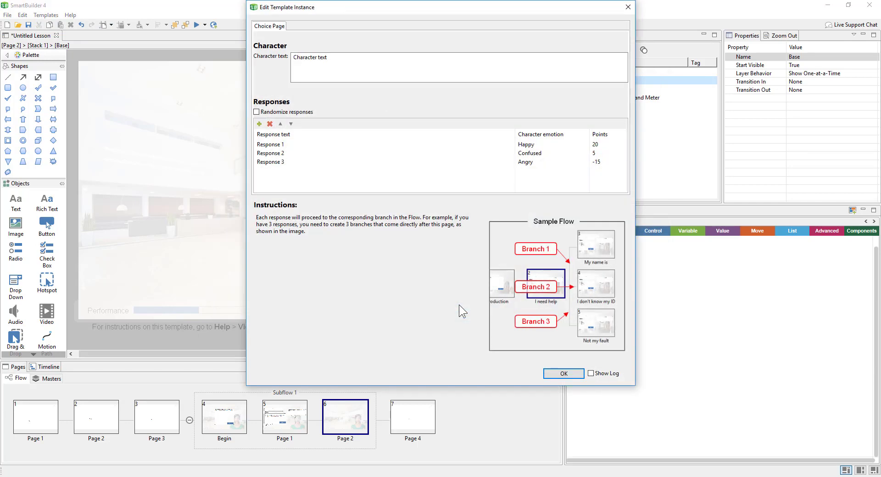
Set the character text to "[1 hour 45 minutes later]", followed by a complaint about waiting almost 2 hours instead of 1 hr and asking how much longer.
{"action": "left_click_drag", "start_coordinate": [416, 8], "coordinate": [412, 58]}
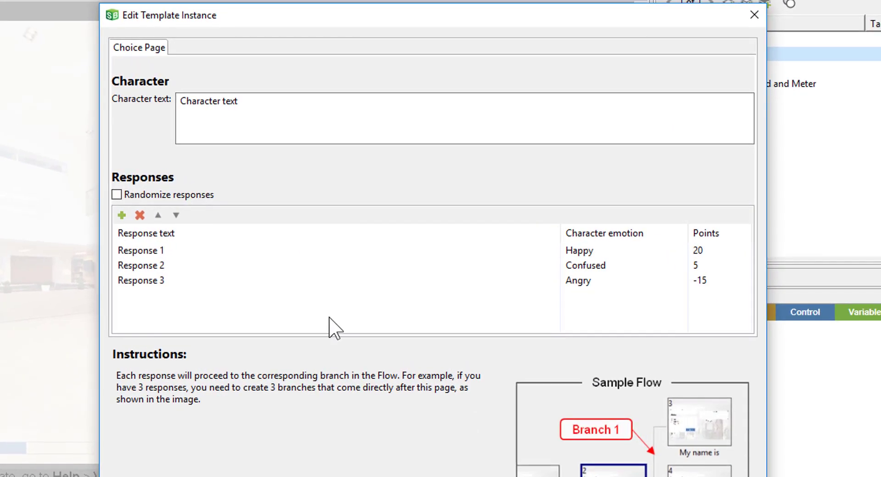
{"action": "left_click", "coordinate": [342, 108]}
{"action": "key", "text": "ctrl+a"}
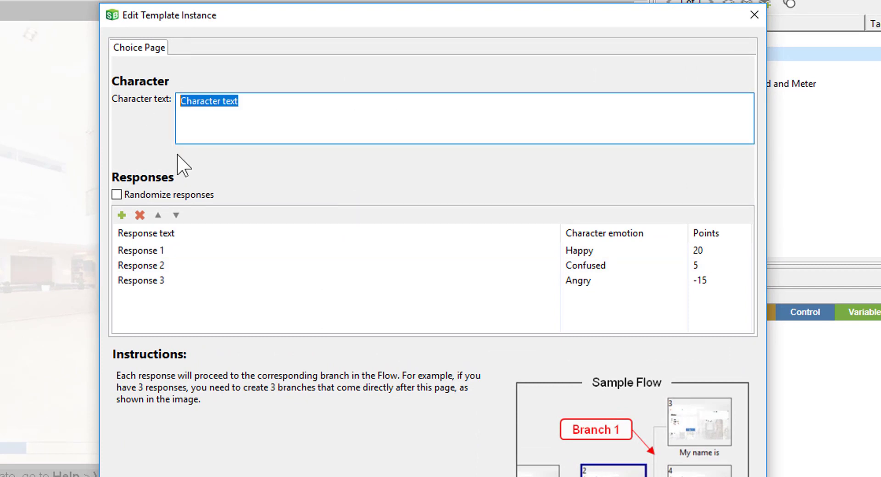
{"action": "type", "text": "[1 hour 45 minutes later]  I've been waiting for almost 2 hours. You said it would only take 1 hr. Do you know how much longer it will be?"}
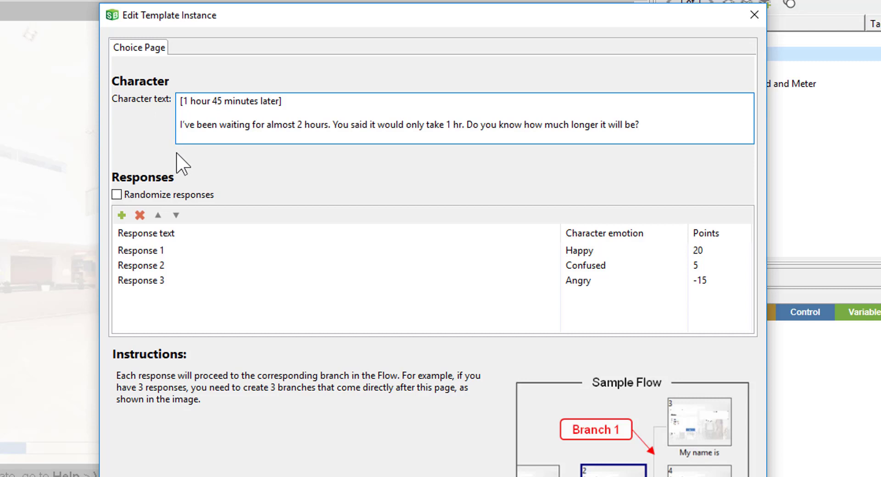
Rewrite the three responses: only an estimate, one more hour, no guarantee; previous job overran, free movie tickets; previous job overran, prompt notice of delays.
{"action": "double_click", "coordinate": [169, 250]}
{"action": "key", "text": "ctrl+v"}
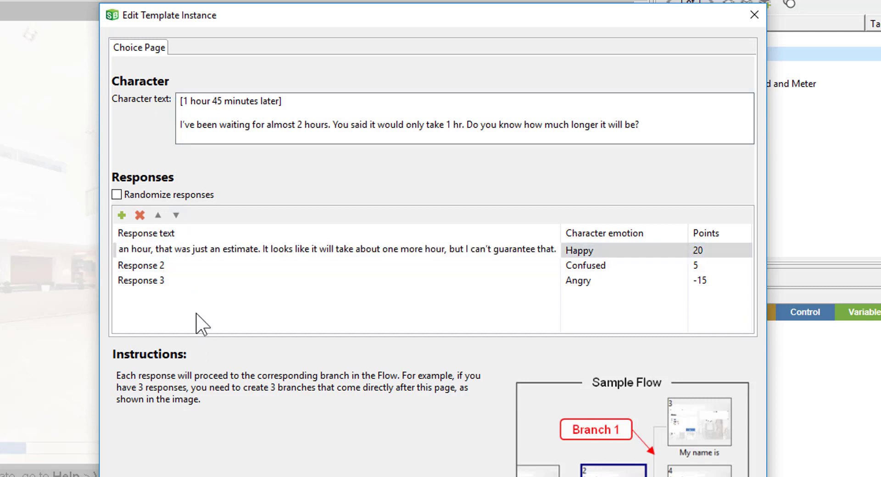
{"action": "left_click", "coordinate": [197, 314]}
{"action": "double_click", "coordinate": [185, 268]}
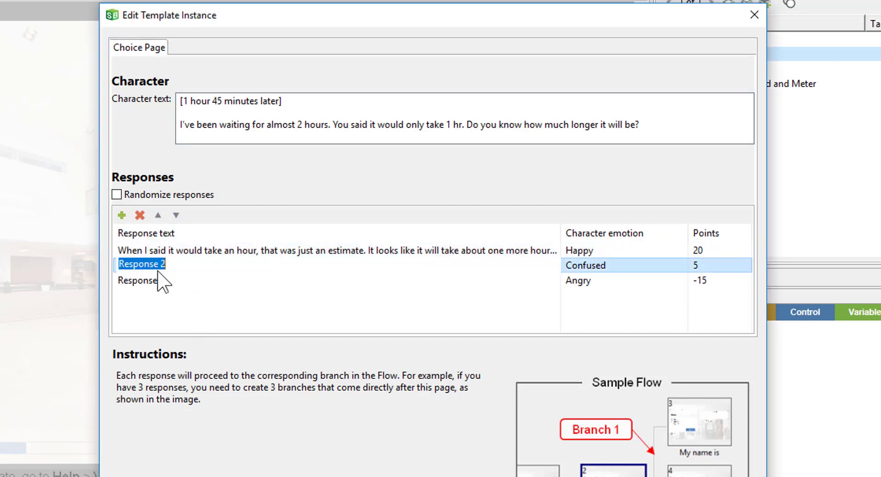
{"action": "type", "text": "The job before yours took longer than expected. Your car should be ready in about an hour. Can I offer you some free movie tickets to thank you for your patience?"}
{"action": "double_click", "coordinate": [142, 280]}
{"action": "key", "text": "ctrl+v"}
{"action": "left_click", "coordinate": [248, 312]}
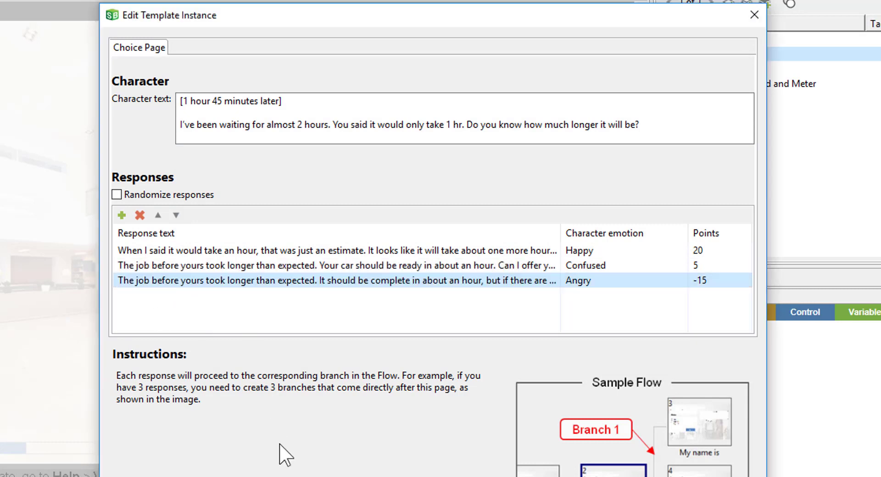
Set the points to -5 for the first and second responses and 10 for the third.
{"action": "double_click", "coordinate": [697, 250]}
{"action": "type", "text": "-5"}
{"action": "double_click", "coordinate": [695, 265]}
{"action": "type", "text": "-5"}
{"action": "double_click", "coordinate": [696, 280]}
{"action": "type", "text": "10"}
{"action": "left_click", "coordinate": [742, 319]}
Set the character emotion to No change for the first two responses and Happy for the third.
{"action": "double_click", "coordinate": [665, 251]}
{"action": "left_click", "coordinate": [681, 250]}
{"action": "left_click", "coordinate": [675, 265]}
{"action": "double_click", "coordinate": [682, 266]}
{"action": "left_click", "coordinate": [681, 266]}
{"action": "left_click", "coordinate": [678, 277]}
{"action": "double_click", "coordinate": [679, 281]}
{"action": "left_click", "coordinate": [682, 280]}
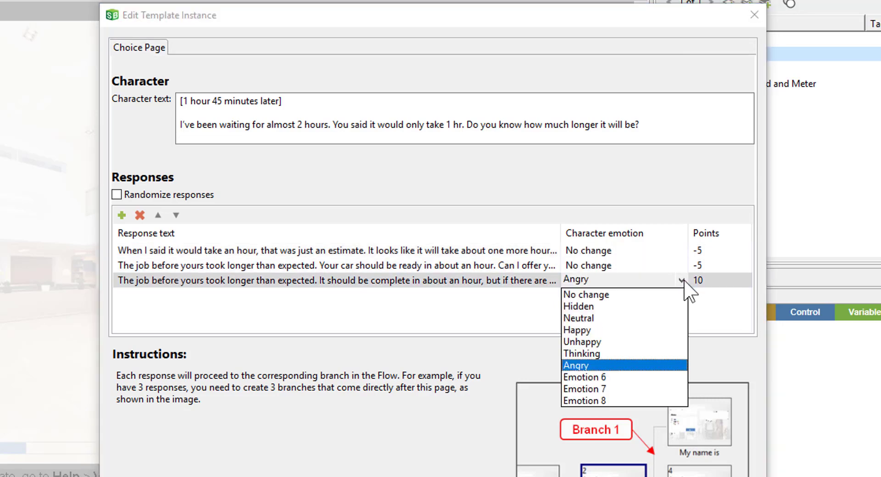
{"action": "left_click", "coordinate": [601, 330]}
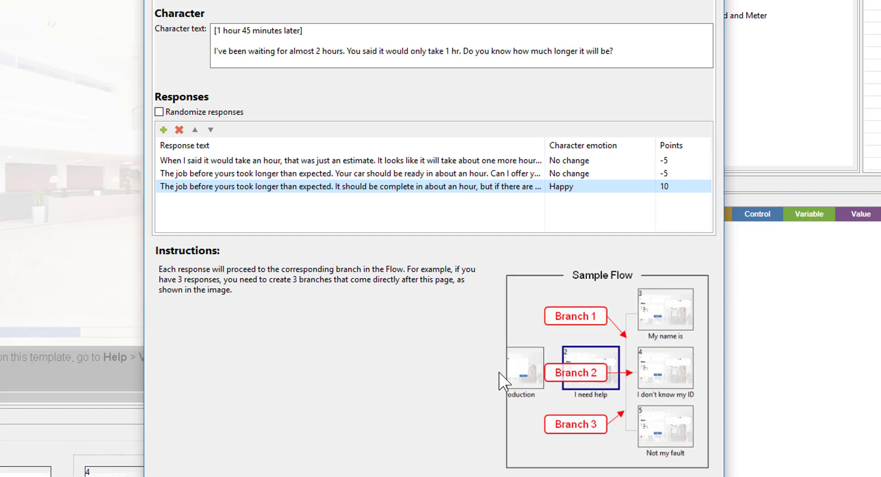
Review the full text of the first and third responses, and accept the Choice Page settings.
{"action": "left_click", "coordinate": [508, 160]}
{"action": "left_click", "coordinate": [508, 160]}
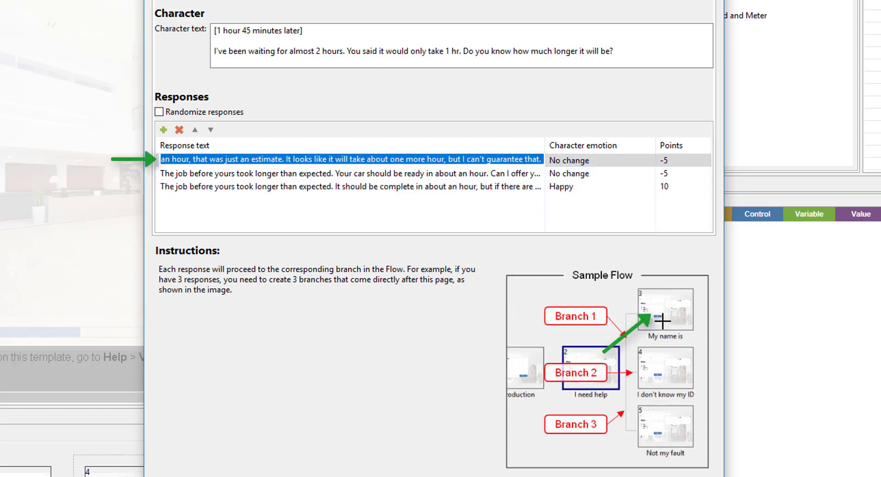
{"action": "left_click", "coordinate": [481, 186]}
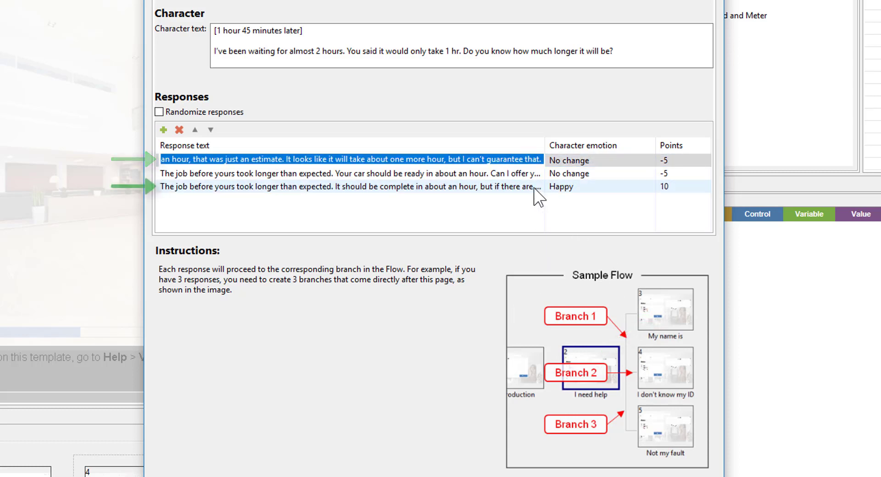
{"action": "left_click", "coordinate": [535, 186]}
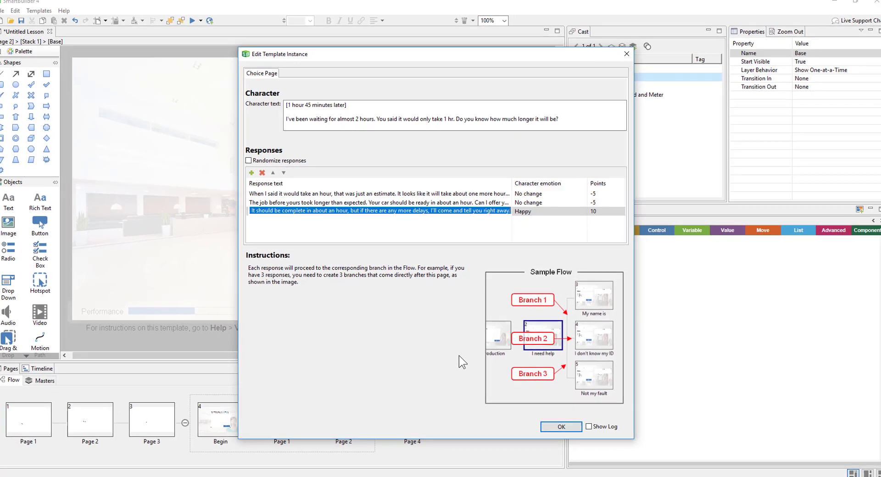
{"action": "left_click", "coordinate": [403, 230]}
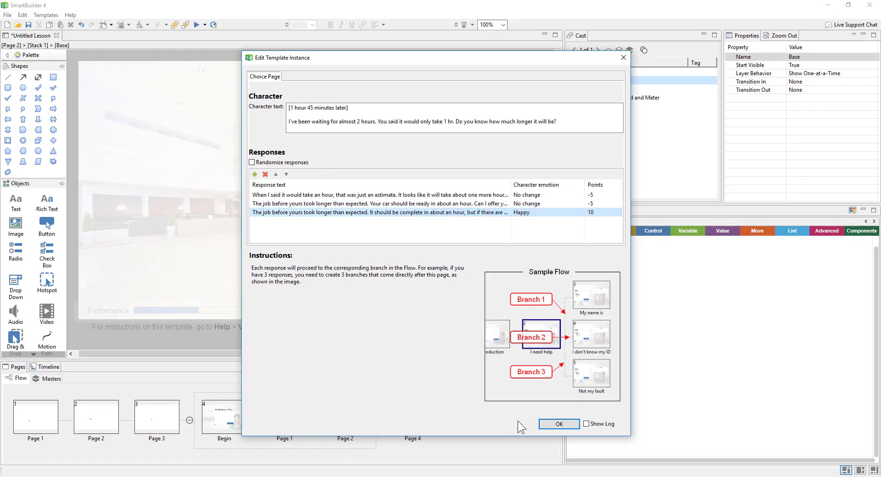
{"action": "left_click", "coordinate": [549, 423]}
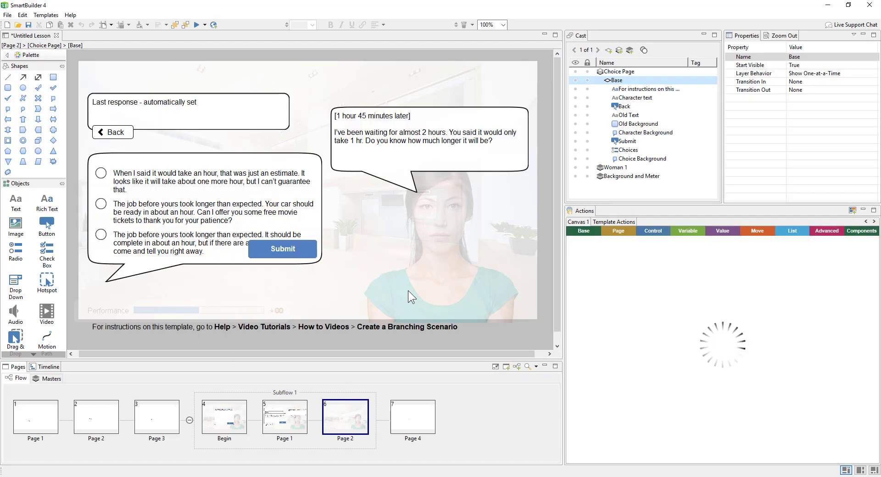
Move the choices up, extend the choice bubble downward and lower the Submit button to position 370, 420 so it clears the response text.
{"action": "left_click_drag", "start_coordinate": [299, 250], "coordinate": [251, 237]}
{"action": "left_click", "coordinate": [252, 243], "text": "shift"}
{"action": "left_click", "coordinate": [182, 262]}
{"action": "left_click_drag", "start_coordinate": [203, 268], "coordinate": [203, 282]}
{"action": "left_click_drag", "start_coordinate": [279, 255], "coordinate": [281, 265]}
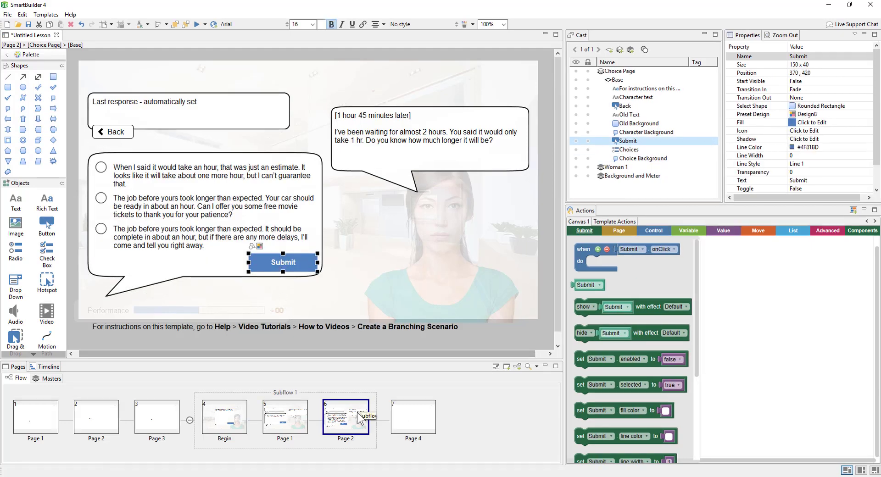
Add three new pages in sequence after Page 2 in Subflow 1.
{"action": "right_click", "coordinate": [357, 417]}
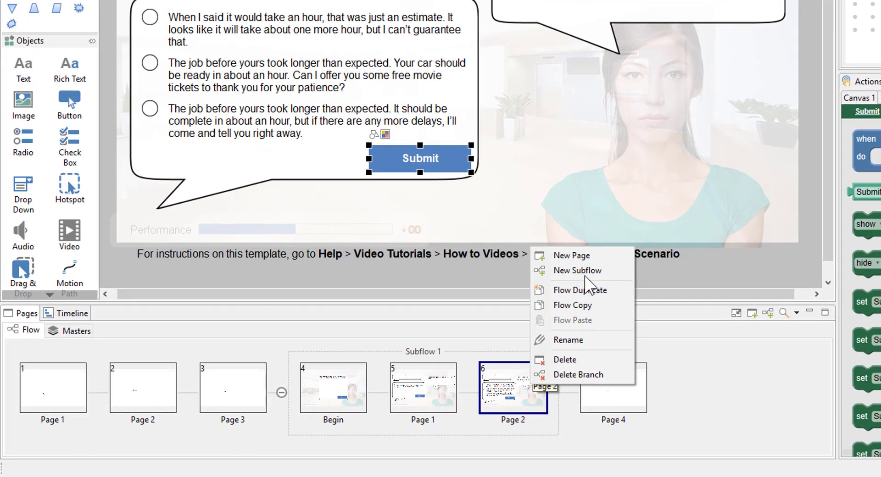
{"action": "left_click", "coordinate": [397, 327]}
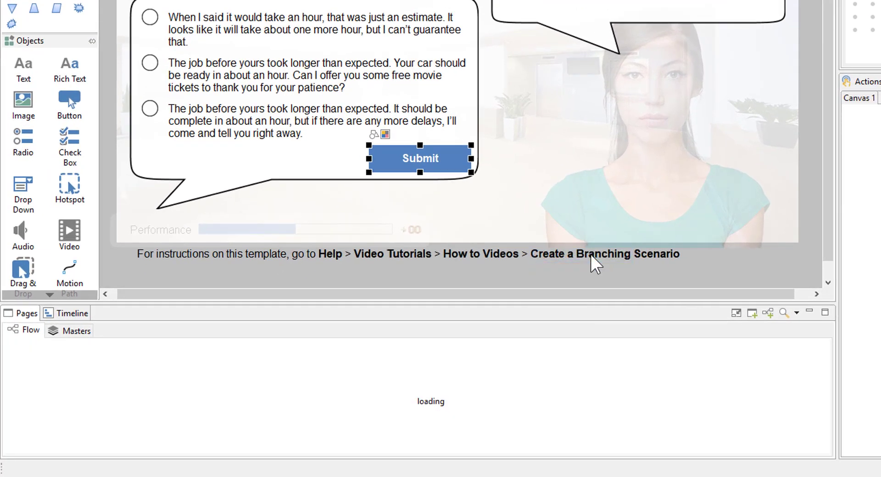
{"action": "right_click", "coordinate": [586, 377]}
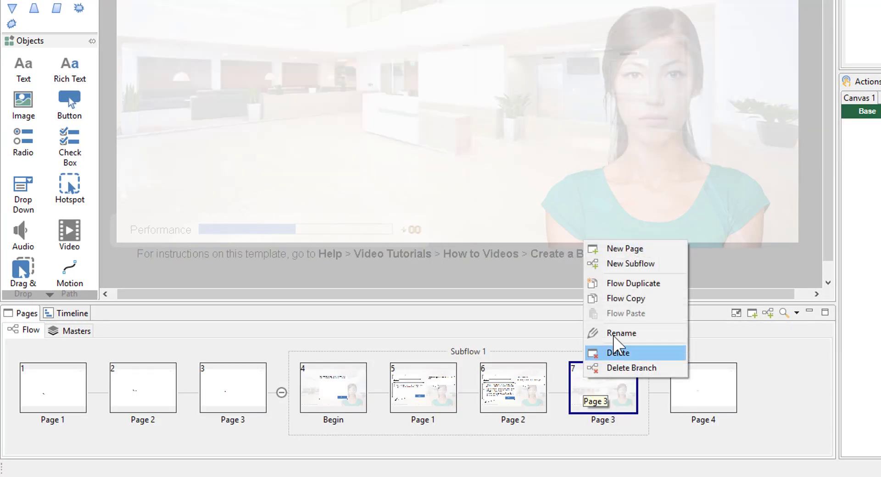
{"action": "left_click", "coordinate": [635, 250]}
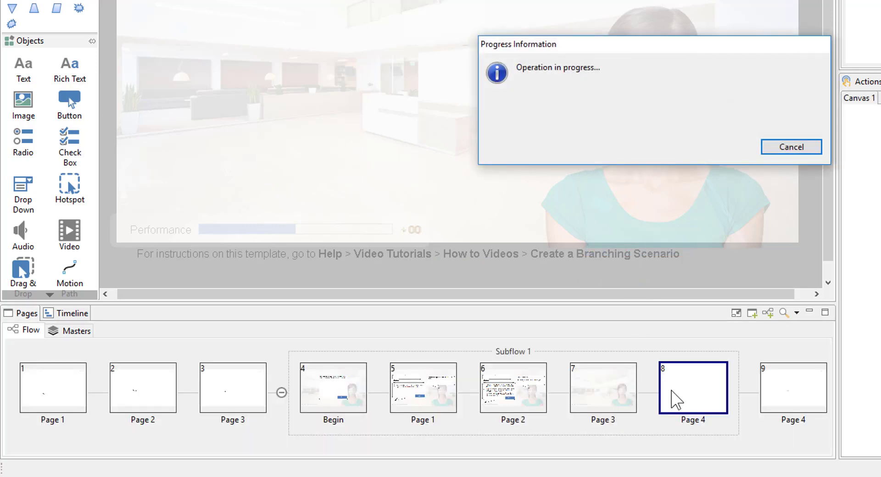
{"action": "right_click", "coordinate": [672, 394]}
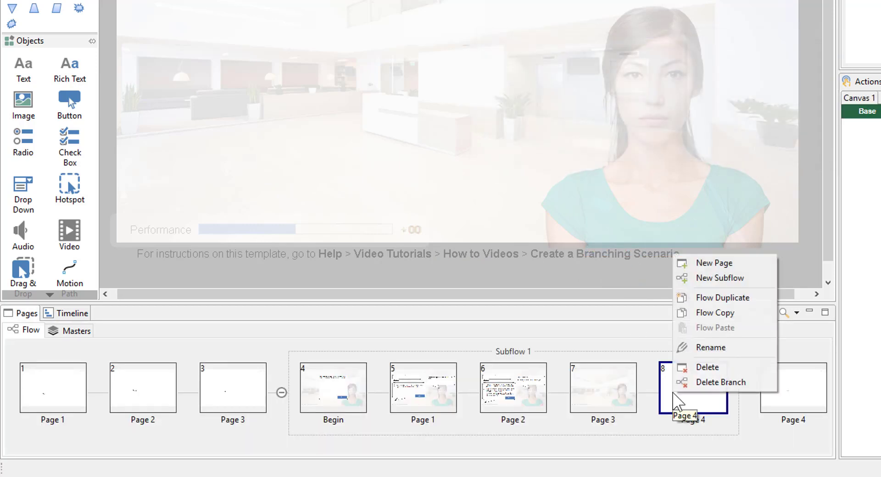
{"action": "left_click", "coordinate": [718, 263]}
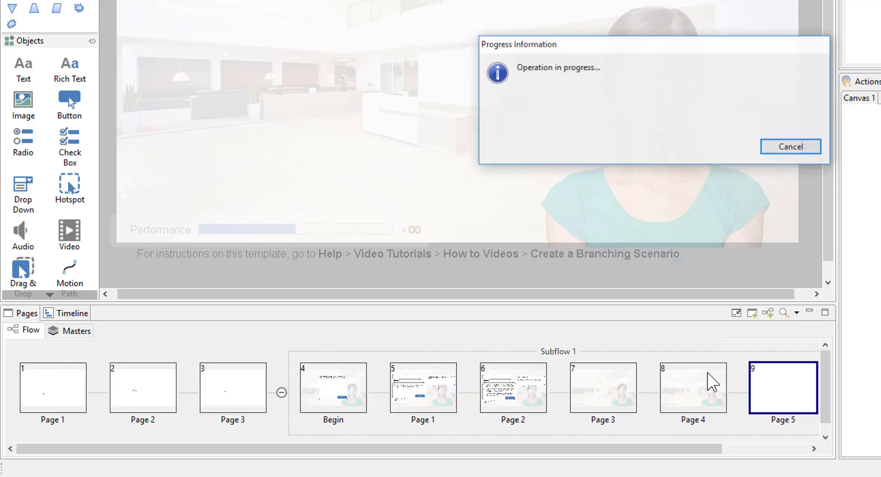
Rename the subflow's three new pages with names starting "I'm not asking fo", then "I'm not patient" and "Another problem".
{"action": "left_click_drag", "start_coordinate": [696, 450], "coordinate": [775, 449]}
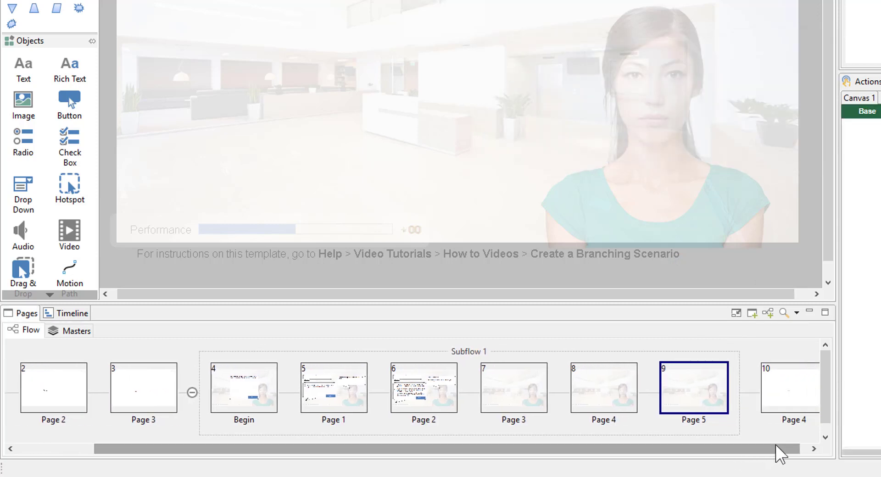
{"action": "left_click", "coordinate": [520, 424]}
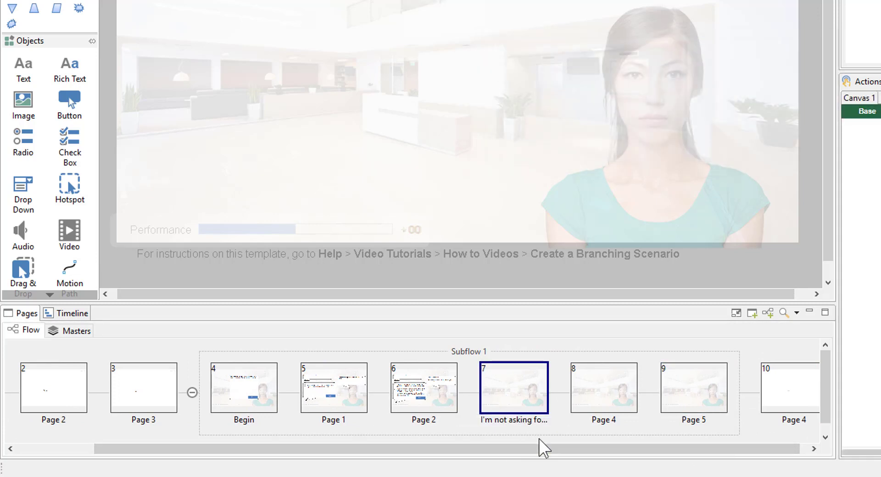
{"action": "double_click", "coordinate": [607, 421]}
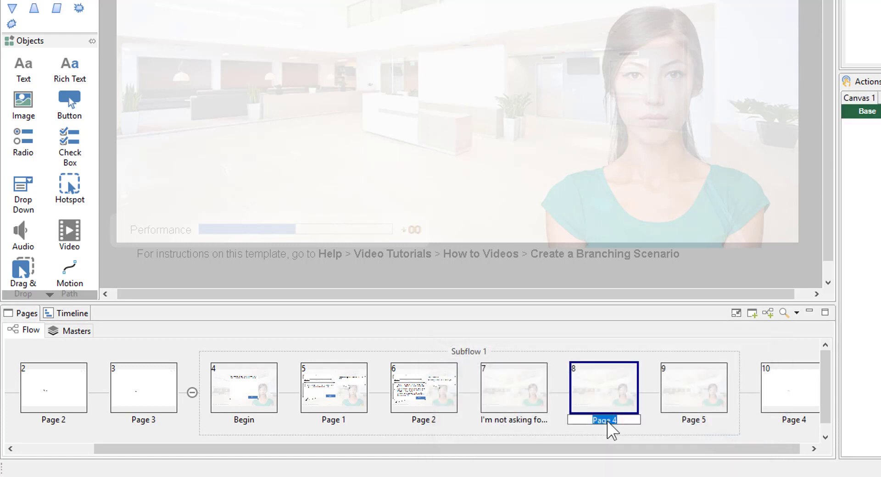
{"action": "left_click", "coordinate": [673, 407]}
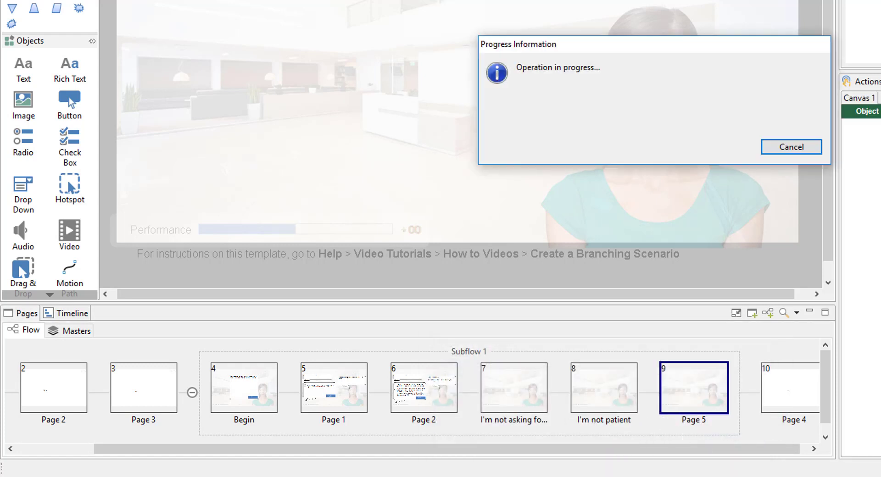
{"action": "double_click", "coordinate": [699, 420]}
{"action": "type", "text": "Another problem"}
{"action": "key", "text": "Return"}
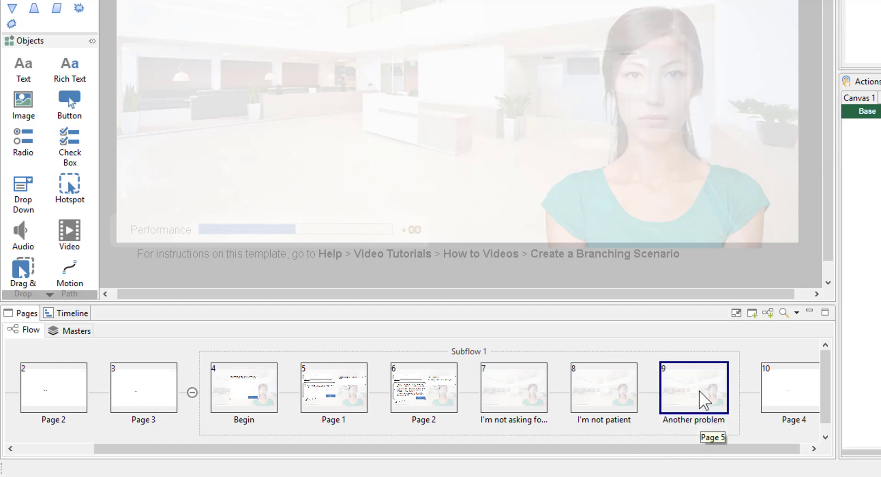
Rename the subflow's Page 1 as "I need an oil change" and Page 2 as "I've been waiting".
{"action": "left_click", "coordinate": [344, 420]}
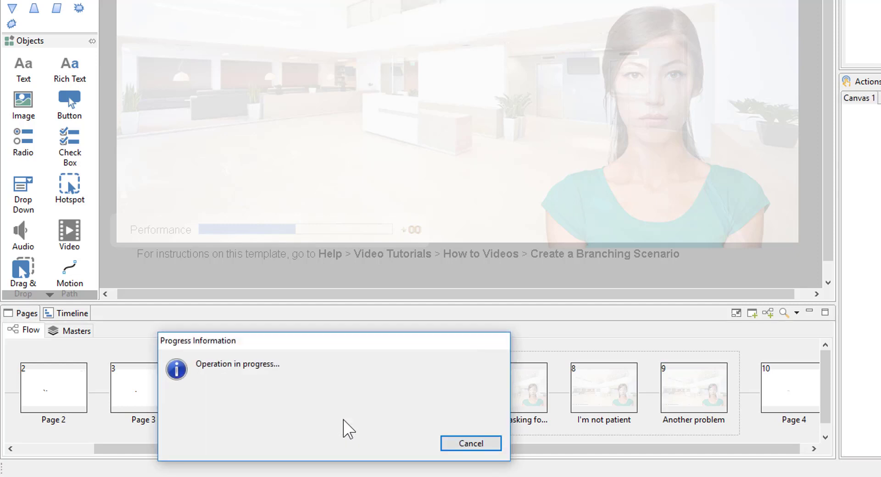
{"action": "left_click", "coordinate": [344, 421]}
{"action": "type", "text": "I need an oil change"}
{"action": "key", "text": "Return"}
{"action": "left_click", "coordinate": [419, 420]}
{"action": "left_click", "coordinate": [418, 421]}
{"action": "type", "text": "I've been waiting"}
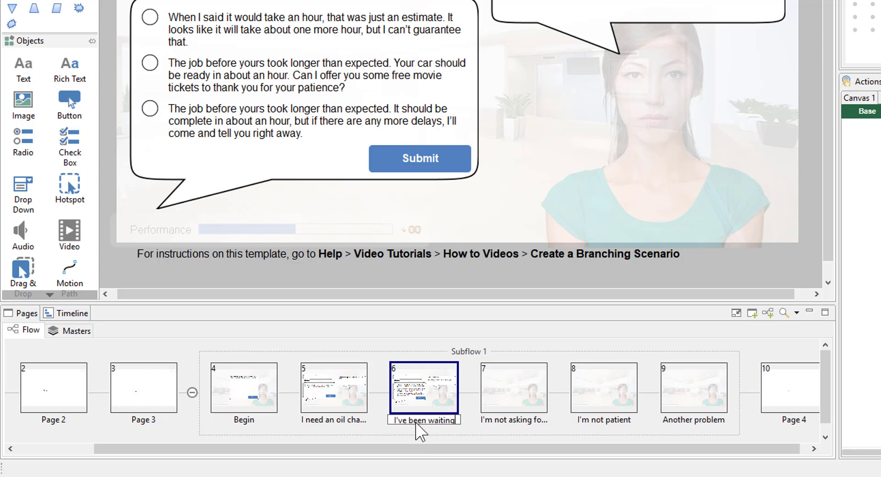
{"action": "left_click", "coordinate": [419, 393]}
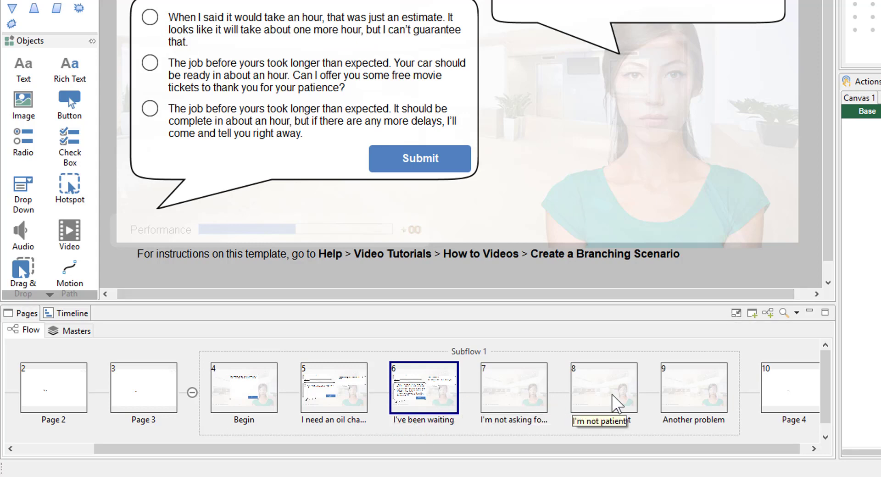
Rearrange the flow so "I'm not patient" and "Another problem" become parallel branches below the "I'm not asking fo..." page.
{"action": "left_click", "coordinate": [615, 407]}
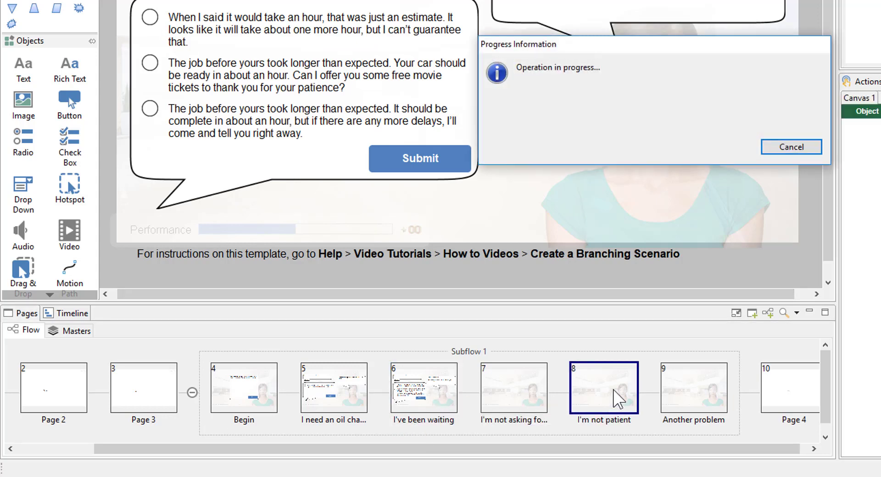
{"action": "left_click_drag", "start_coordinate": [609, 404], "coordinate": [518, 406]}
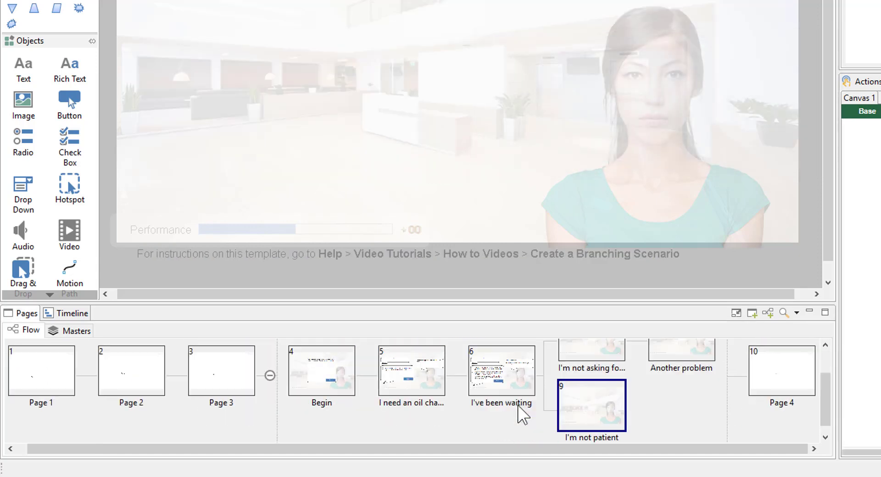
{"action": "left_click_drag", "start_coordinate": [576, 300], "coordinate": [580, 171]}
{"action": "left_click", "coordinate": [696, 281]}
{"action": "left_click_drag", "start_coordinate": [697, 282], "coordinate": [617, 382]}
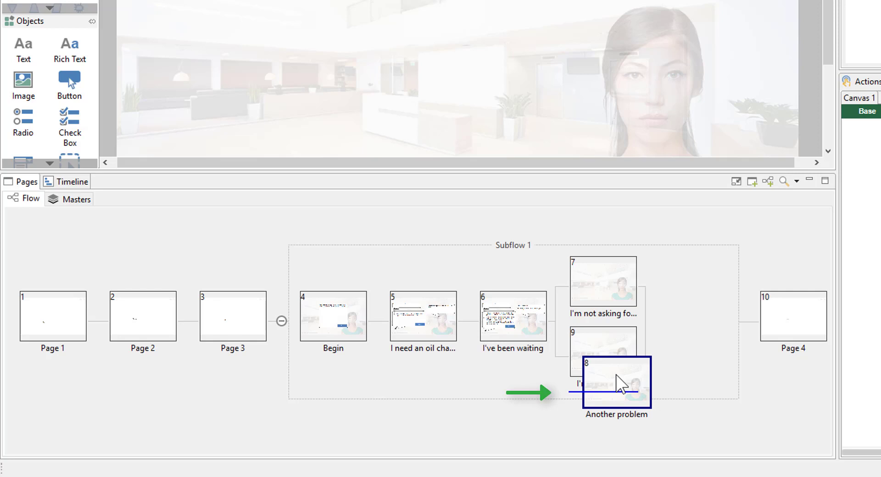
{"action": "left_click_drag", "start_coordinate": [616, 375], "coordinate": [616, 375]}
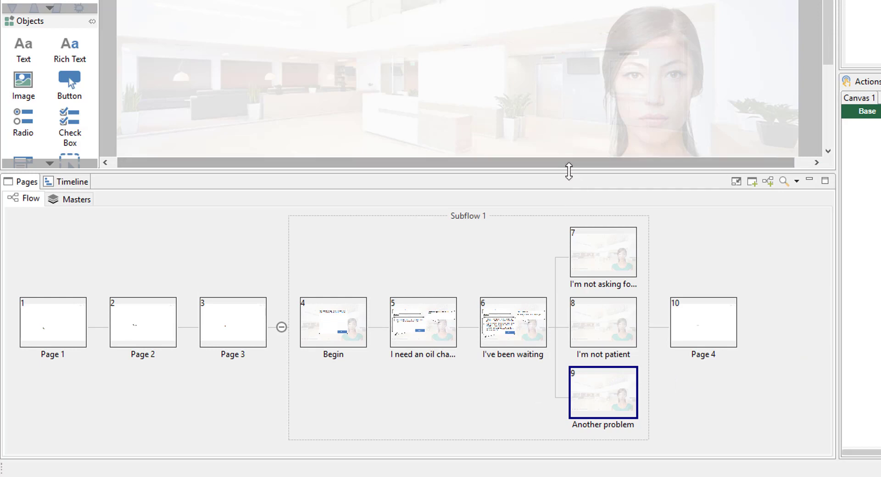
Collapse the flow's page thumbnails to compact name boxes and reduce the height of the flow area.
{"action": "left_click_drag", "start_coordinate": [568, 172], "coordinate": [571, 122]}
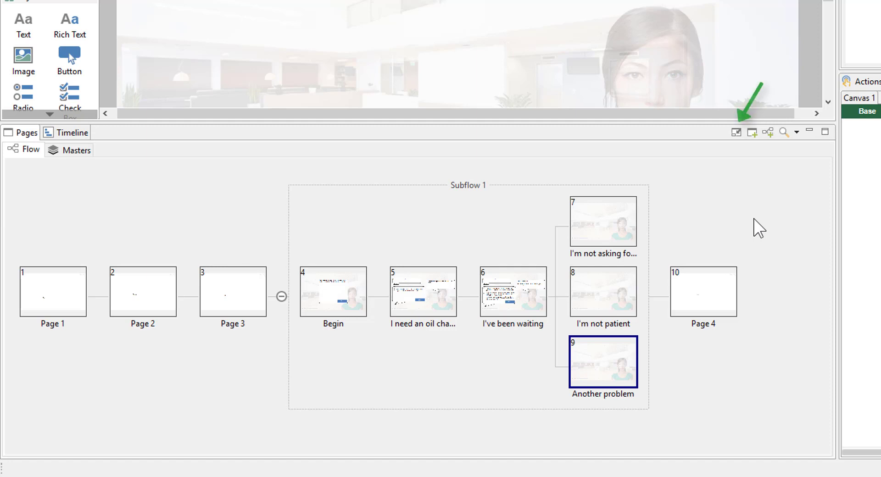
{"action": "left_click", "coordinate": [737, 132]}
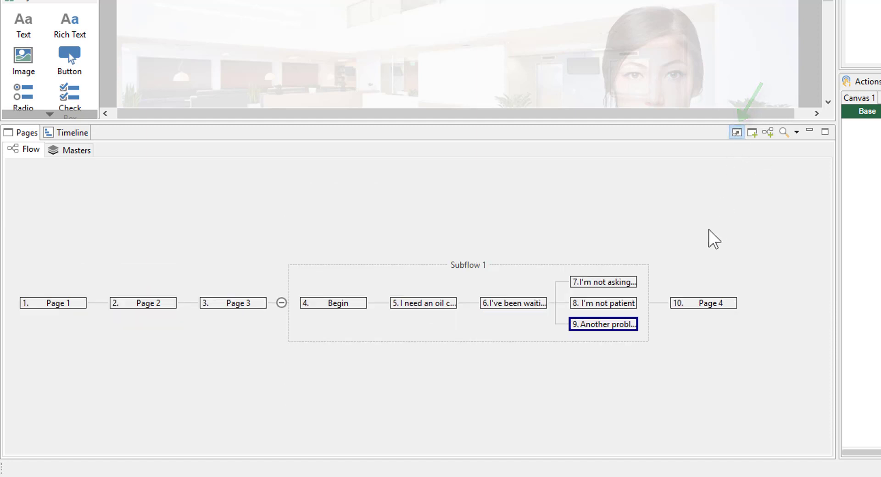
{"action": "left_click_drag", "start_coordinate": [635, 121], "coordinate": [631, 235]}
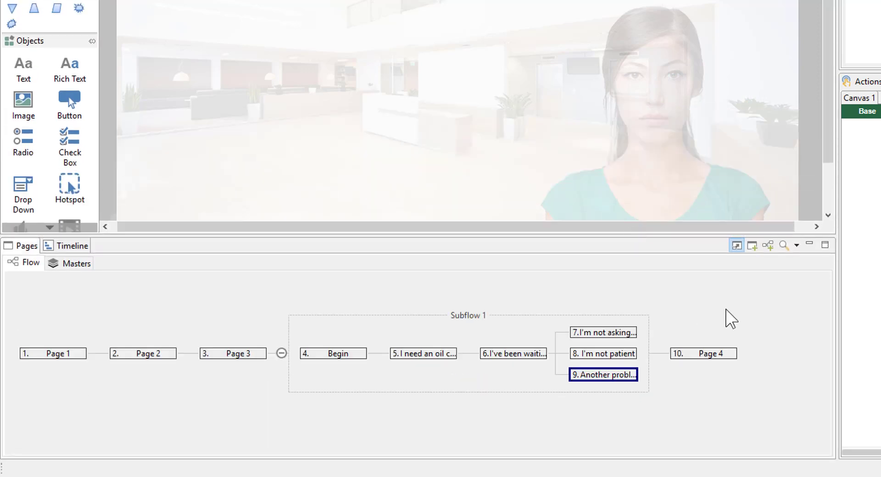
Apply the Branching Scenario Choice Page template to the "I'm not asking for a guarantee" page.
{"action": "left_click", "coordinate": [635, 334]}
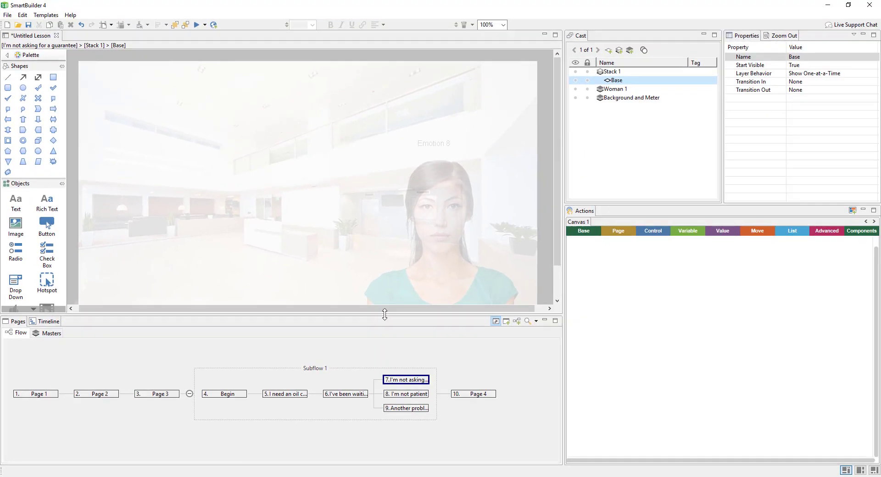
{"action": "left_click_drag", "start_coordinate": [572, 236], "coordinate": [569, 273]}
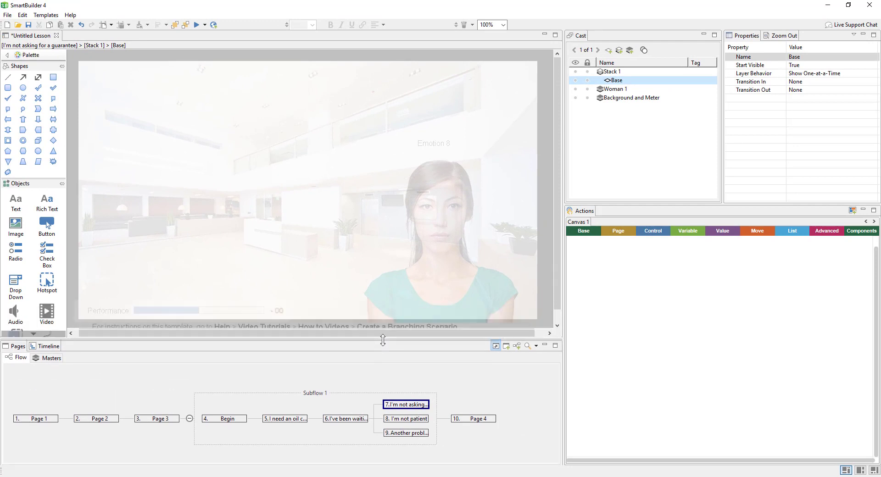
{"action": "left_click", "coordinate": [45, 15]}
{"action": "left_click", "coordinate": [89, 26]}
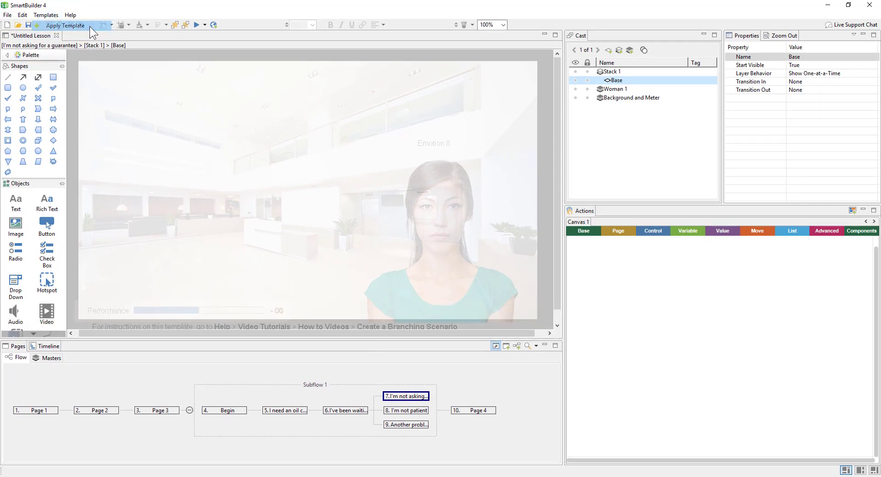
{"action": "left_click", "coordinate": [433, 132]}
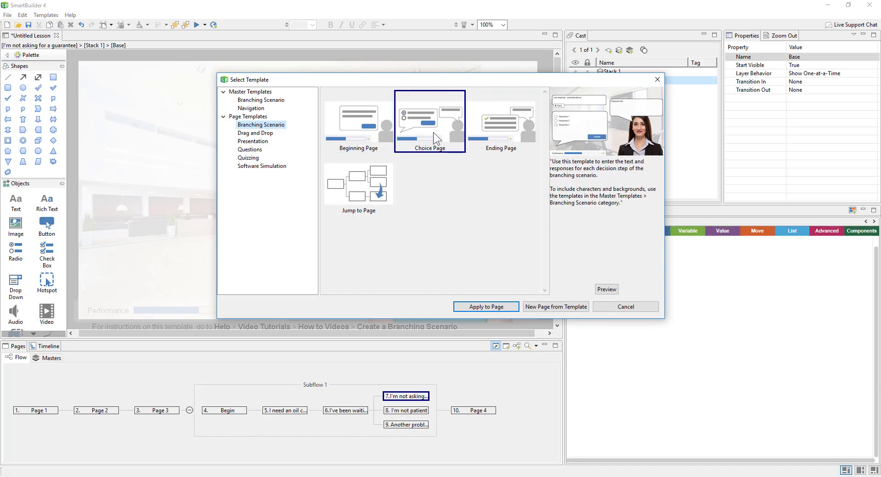
{"action": "left_click", "coordinate": [466, 307]}
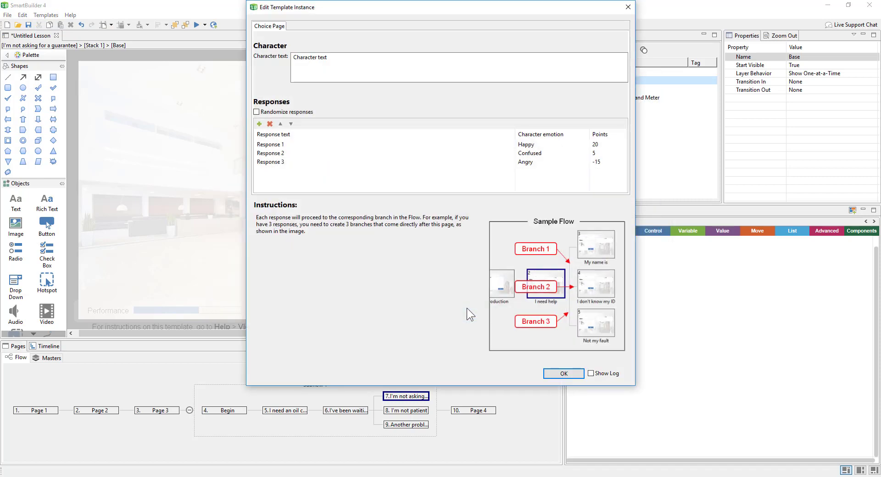
Set the character text to "I'm not asking for a guarantee but it would have been nice if someone came and told me what was going on!".
{"action": "left_click", "coordinate": [426, 59]}
{"action": "left_click_drag", "start_coordinate": [427, 59], "coordinate": [282, 64]}
{"action": "key", "text": "ctrl+v"}
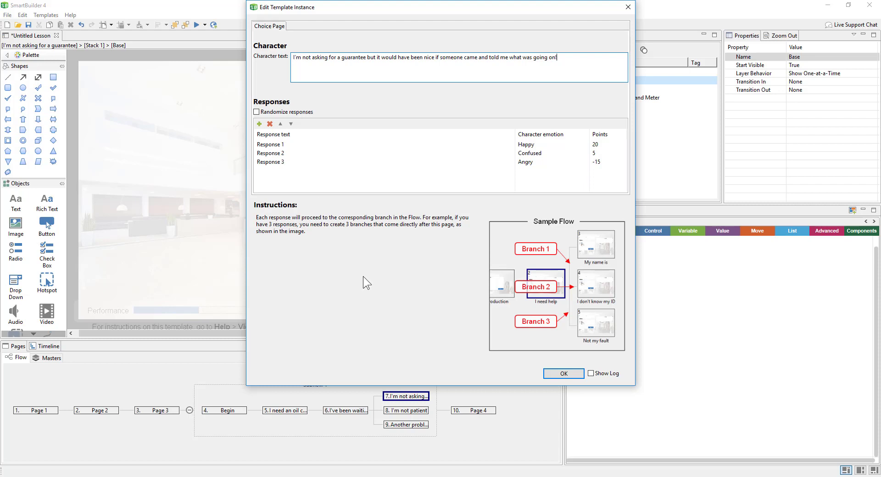
Delete Response 3 and replace the other two with apologies for the delay: one offering free movie tickets, one saying about an hour.
{"action": "left_click", "coordinate": [309, 163]}
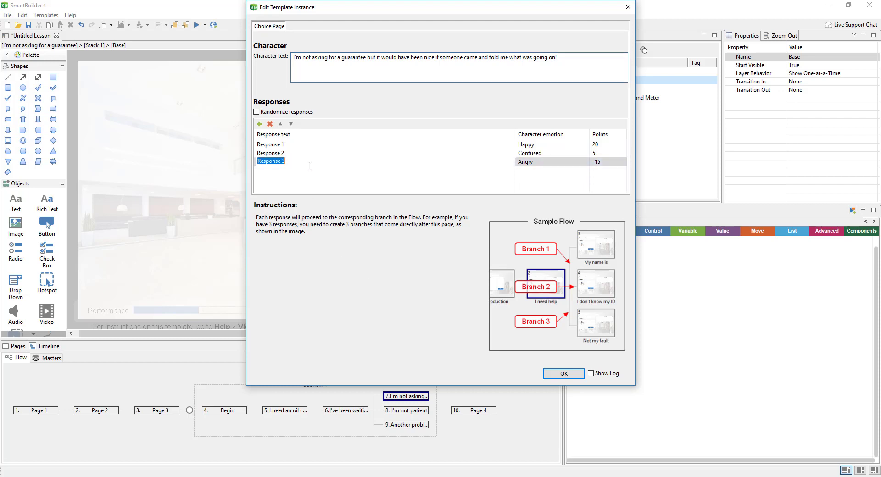
{"action": "left_click", "coordinate": [270, 123]}
{"action": "left_click", "coordinate": [281, 145]}
{"action": "type", "text": "e yours took longer than expected. Can I offer you some free movie tickets to thank you for your patience?"}
{"action": "key", "text": "alt+Tab"}
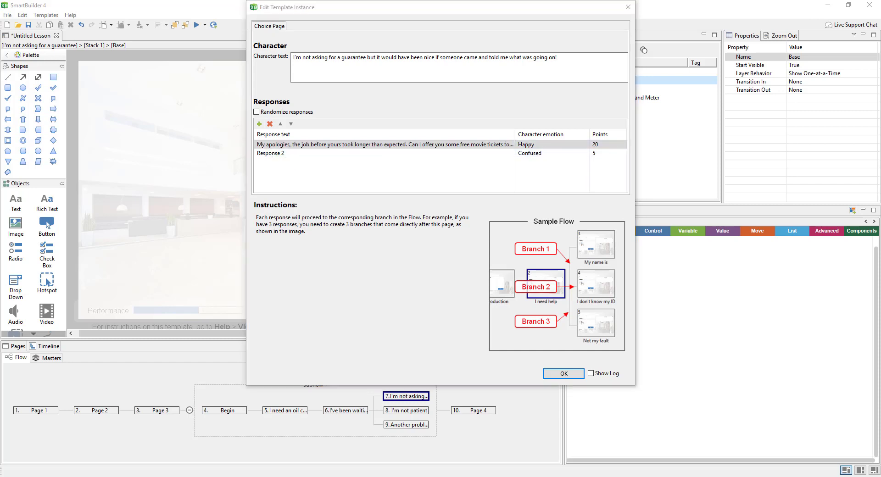
{"action": "left_click", "coordinate": [281, 153]}
{"action": "key", "text": "ctrl+v"}
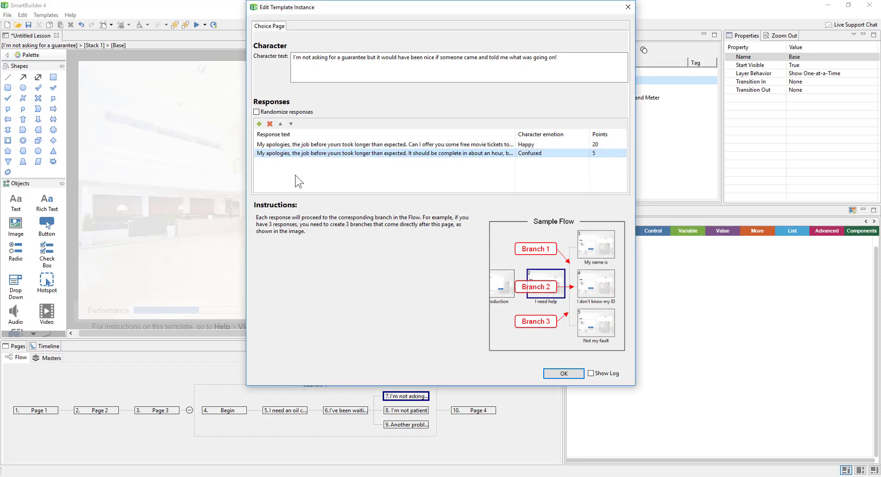
Set the movie-ticket response to No change with -5 points and the second response to Happy, and apply the page settings.
{"action": "left_click", "coordinate": [585, 144]}
{"action": "left_click", "coordinate": [585, 144]}
{"action": "left_click", "coordinate": [576, 152]}
{"action": "left_click", "coordinate": [569, 153]}
{"action": "left_click", "coordinate": [550, 153]}
{"action": "left_click", "coordinate": [538, 182]}
{"action": "left_click", "coordinate": [609, 144]}
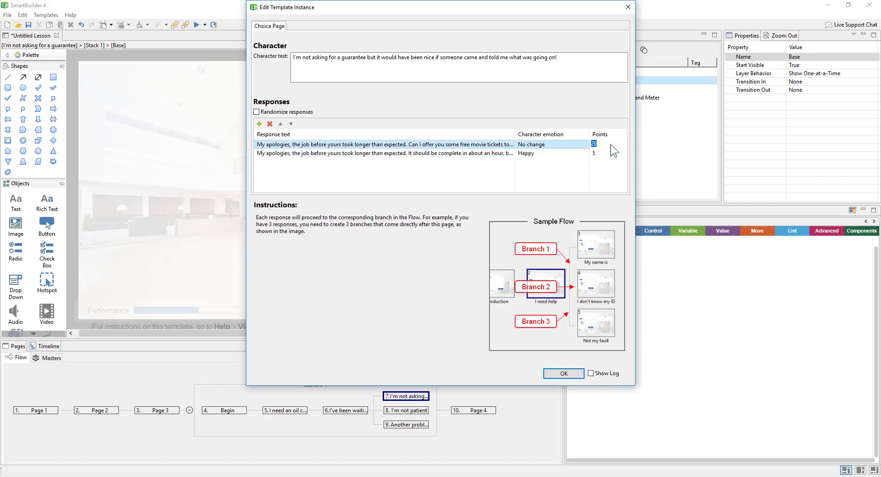
{"action": "type", "text": "-5"}
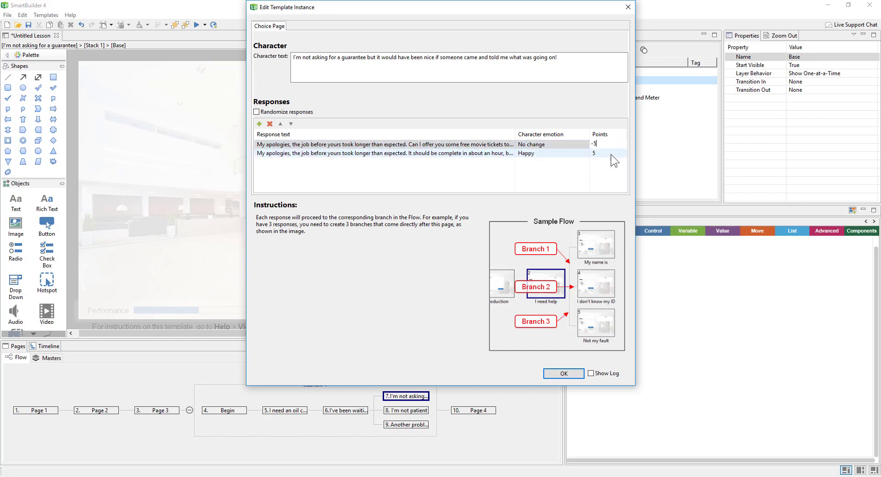
{"action": "left_click", "coordinate": [610, 153]}
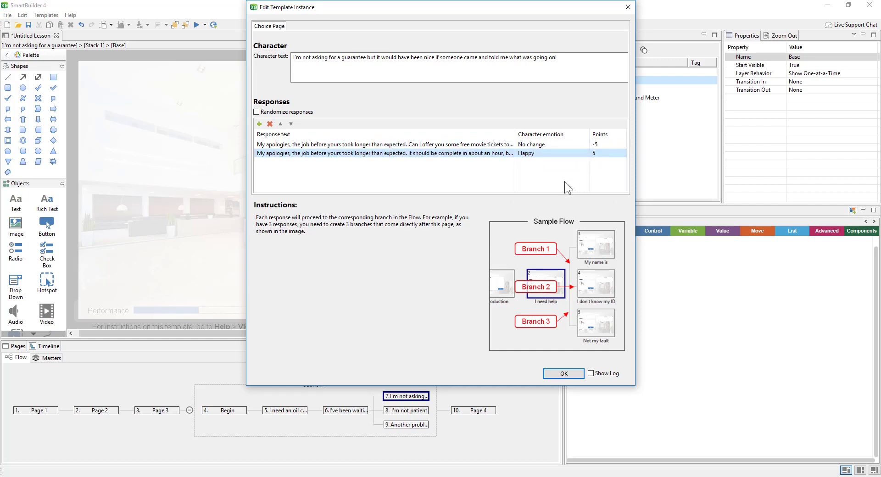
{"action": "left_click", "coordinate": [549, 374]}
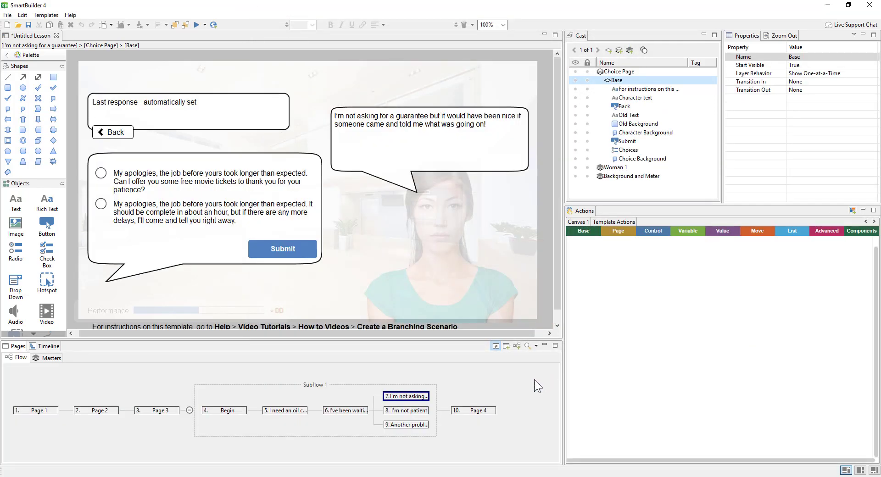
Apply the Branching Scenario Choice Page template to the "I'm not patient" page.
{"action": "left_click", "coordinate": [414, 411]}
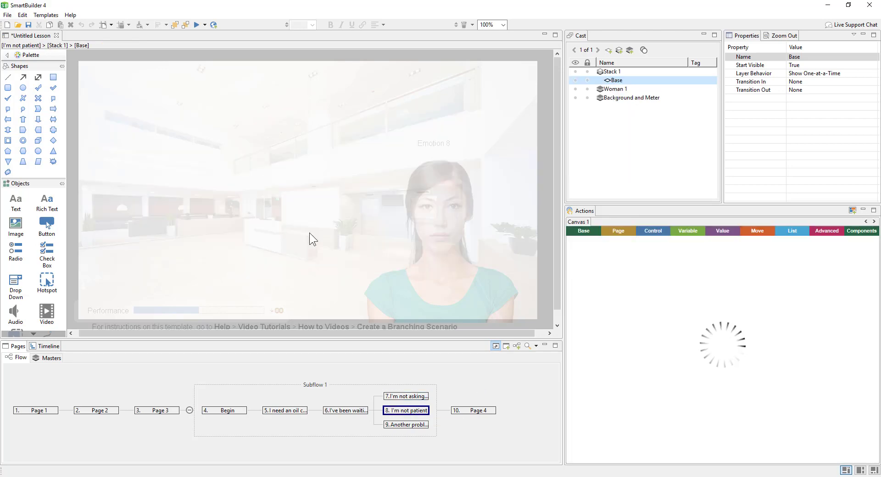
{"action": "left_click", "coordinate": [46, 15]}
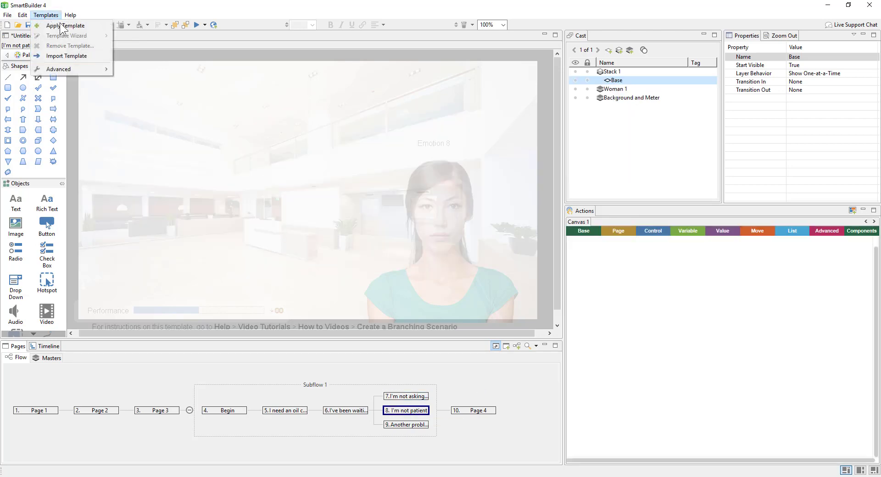
{"action": "left_click", "coordinate": [102, 26]}
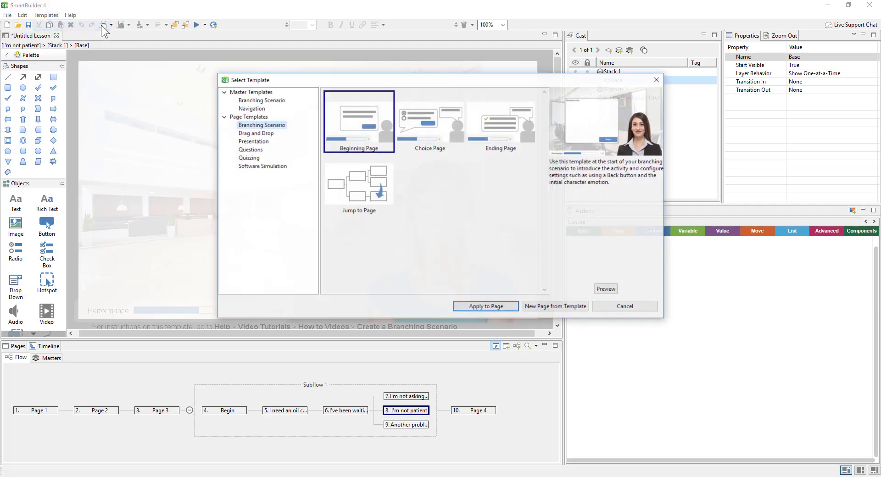
{"action": "left_click", "coordinate": [432, 132]}
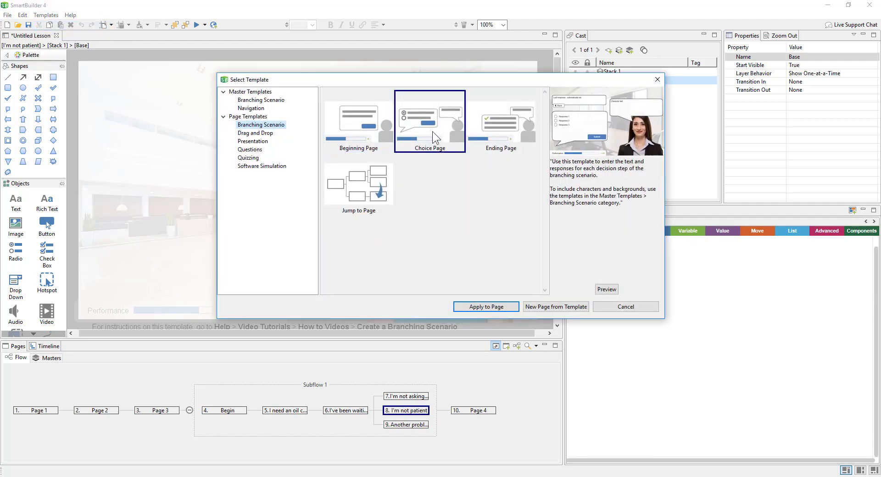
{"action": "left_click", "coordinate": [466, 307]}
Set the character text to "I'm not patient! I just want someone to tell me what's going on!".
{"action": "left_click", "coordinate": [395, 72]}
{"action": "key", "text": "ctrl+a"}
{"action": "type", "text": "I'm not patient! I just want someone to tell me what's going on!"}
Delete Responses 2 and 3 and set Response 1 to "Sorry, if there are any more delays, I'll come and tell you right away.".
{"action": "left_click", "coordinate": [301, 153]}
{"action": "left_click", "coordinate": [269, 124]}
{"action": "left_click", "coordinate": [294, 153]}
{"action": "left_click", "coordinate": [270, 124]}
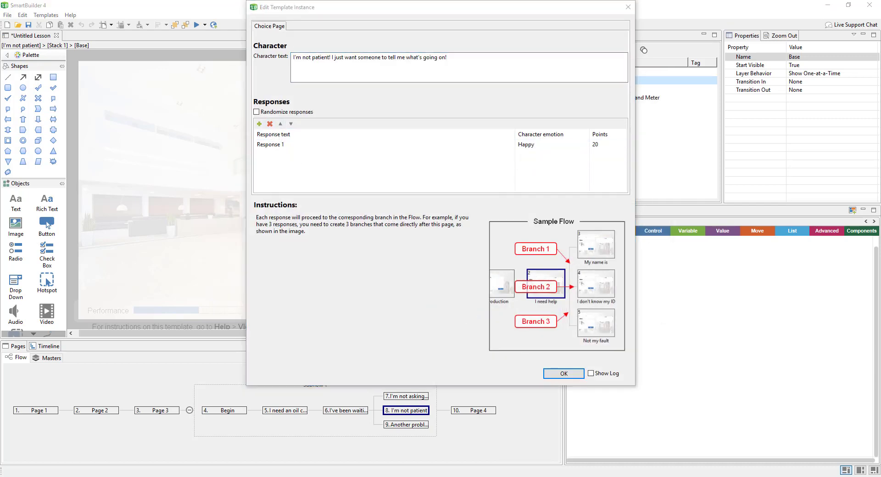
{"action": "left_click", "coordinate": [266, 146]}
{"action": "type", "text": "Sorry, if there are any more delays, I'll come and tell you right away."}
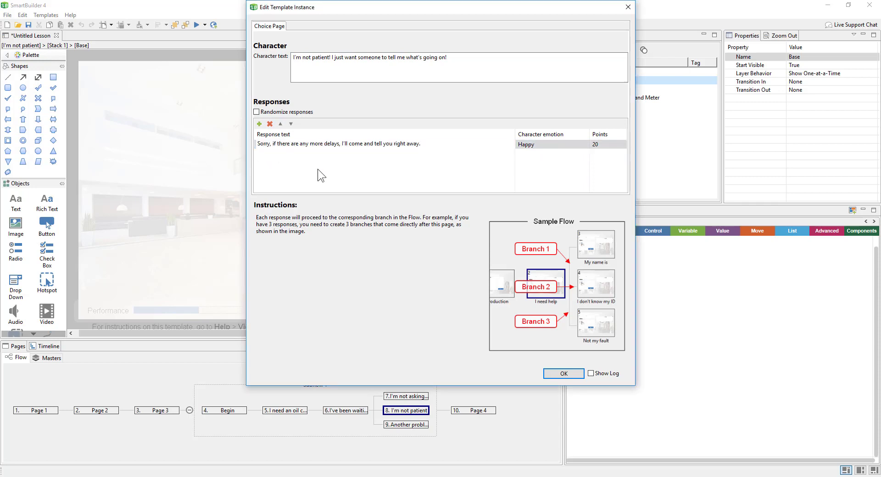
{"action": "key", "text": "Return"}
Set the single response to 0 points with the emotion No change, and apply the page settings.
{"action": "left_click", "coordinate": [606, 144]}
{"action": "left_click", "coordinate": [584, 144]}
{"action": "left_click", "coordinate": [586, 144]}
{"action": "left_click", "coordinate": [580, 151]}
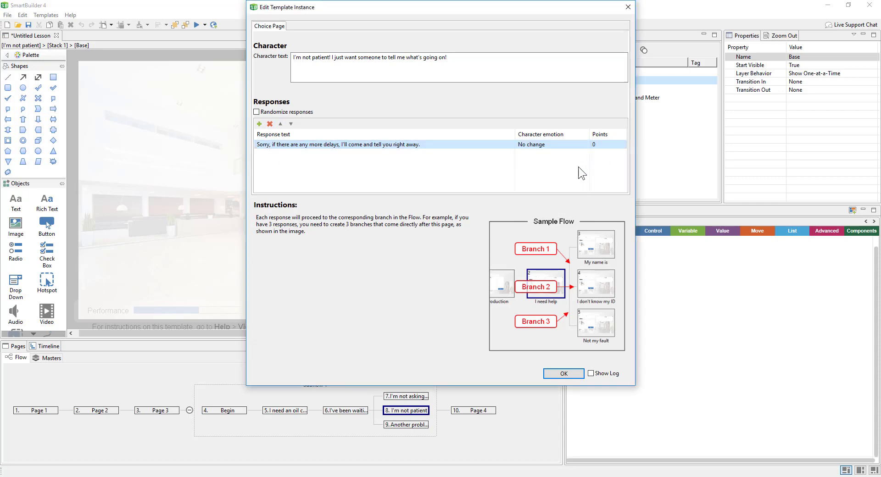
{"action": "left_click", "coordinate": [563, 373]}
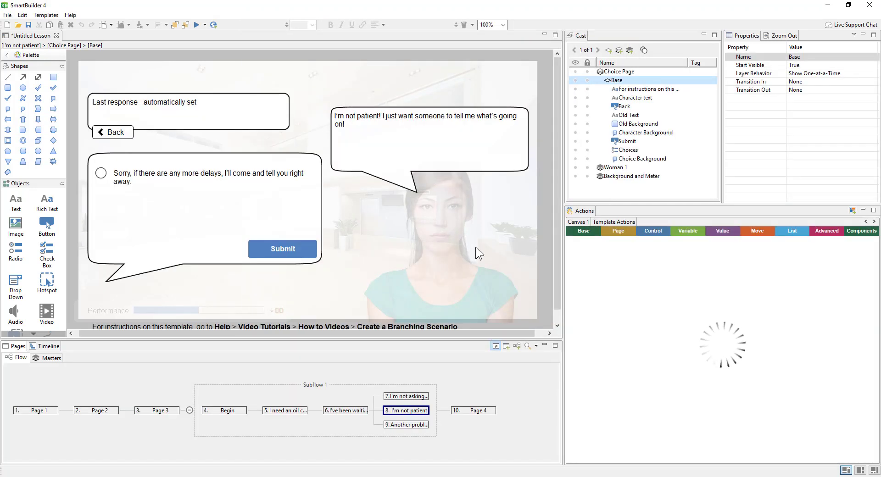
Apply the Choice Page template to the "Another problem" page, with character text about the mechanic finding another problem that should be fixed.
{"action": "left_click", "coordinate": [416, 426]}
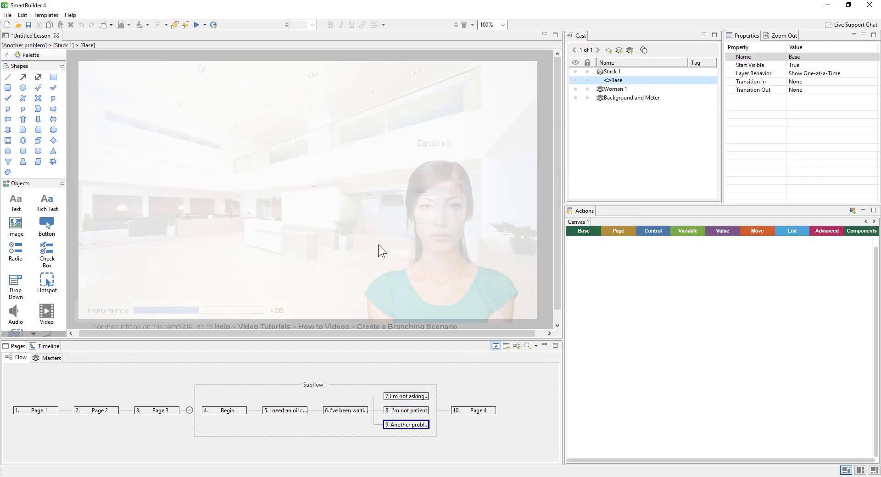
{"action": "left_click", "coordinate": [45, 15]}
{"action": "left_click", "coordinate": [78, 23]}
{"action": "left_click", "coordinate": [421, 134]}
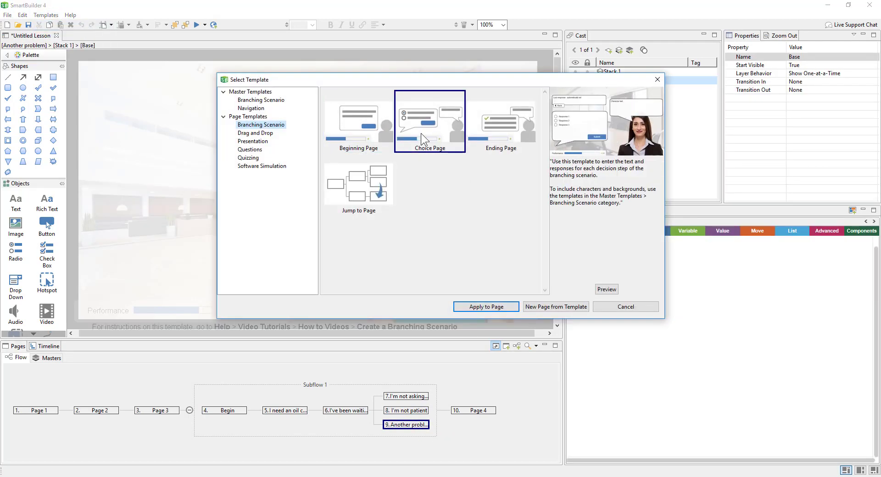
{"action": "left_click", "coordinate": [457, 306]}
{"action": "key", "text": "ctrl+a"}
{"action": "type", "text": "[The mechanic who is working on Ms. Jewel's car informs you they have found another problem that should be fixed. So, you walk over to the Ms. Jewel in the customer lounge and say...]"}
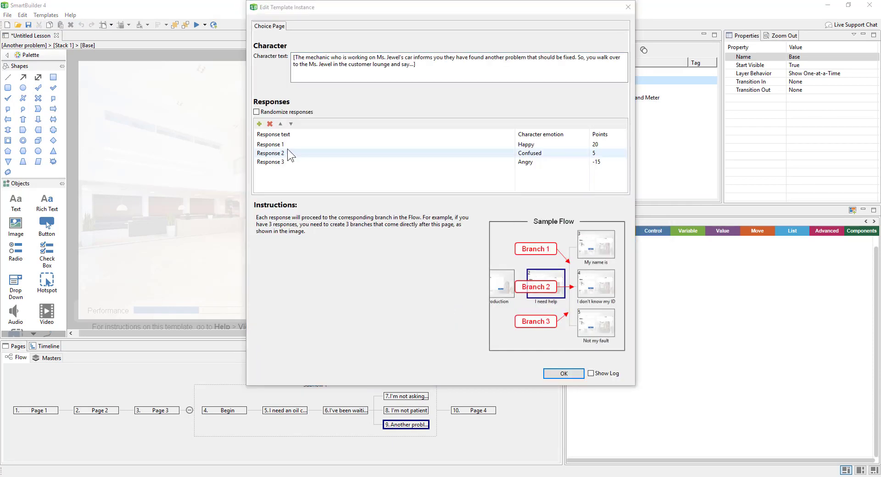
Enter responses starting "My apologies, but in addition to the oil change" and "We have completed the oil change", and delete Response 3.
{"action": "left_click", "coordinate": [275, 144]}
{"action": "key", "text": "ctrl+v"}
{"action": "left_click", "coordinate": [275, 153]}
{"action": "key", "text": "ctrl+v"}
{"action": "left_click", "coordinate": [275, 161]}
{"action": "left_click", "coordinate": [270, 124]}
Set the first response to Angry with -5 points and the second to Thinking with 10 points, and apply the page settings.
{"action": "left_click", "coordinate": [594, 144]}
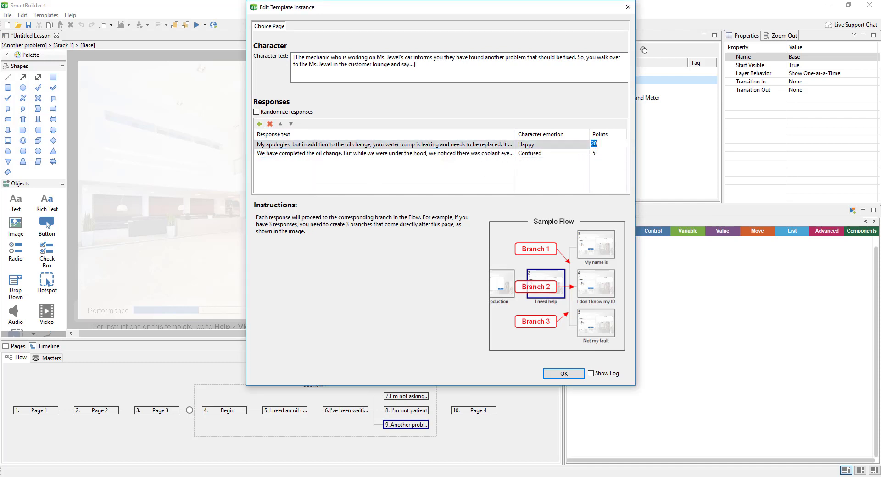
{"action": "left_click", "coordinate": [587, 144]}
{"action": "left_click", "coordinate": [553, 191]}
{"action": "left_click", "coordinate": [599, 153]}
{"action": "type", "text": "10"}
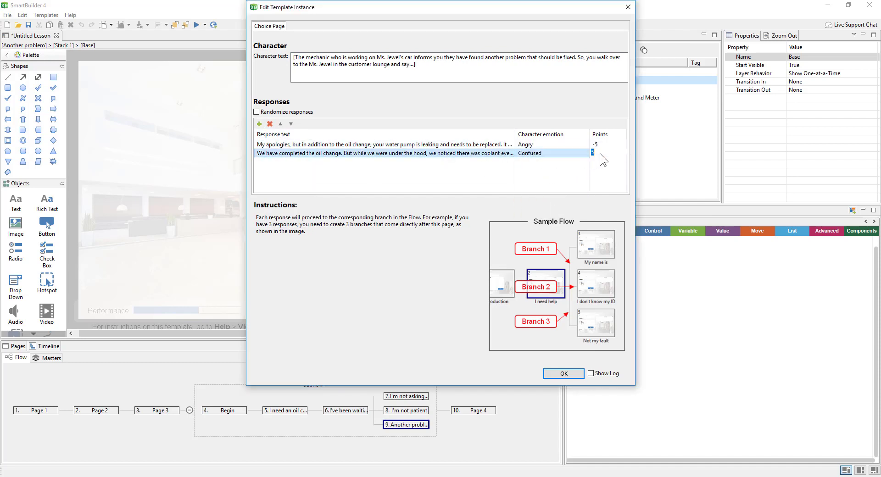
{"action": "left_click", "coordinate": [582, 154]}
{"action": "left_click", "coordinate": [534, 194]}
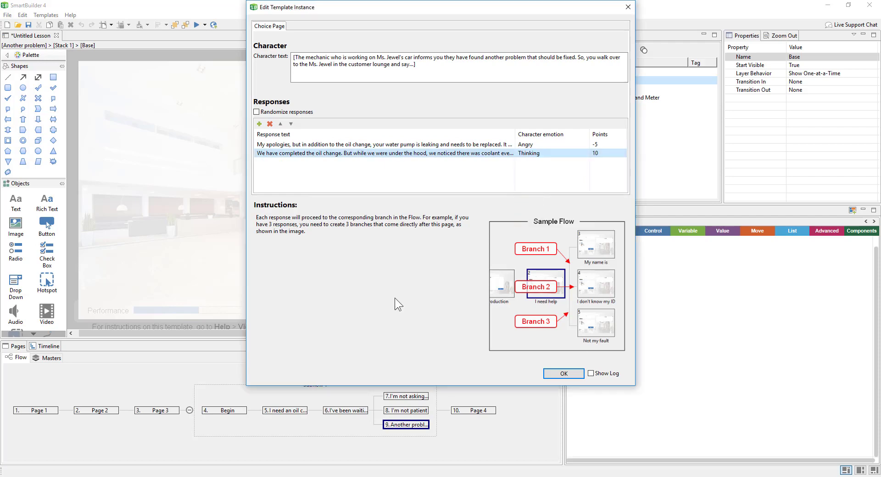
{"action": "left_click", "coordinate": [563, 373]}
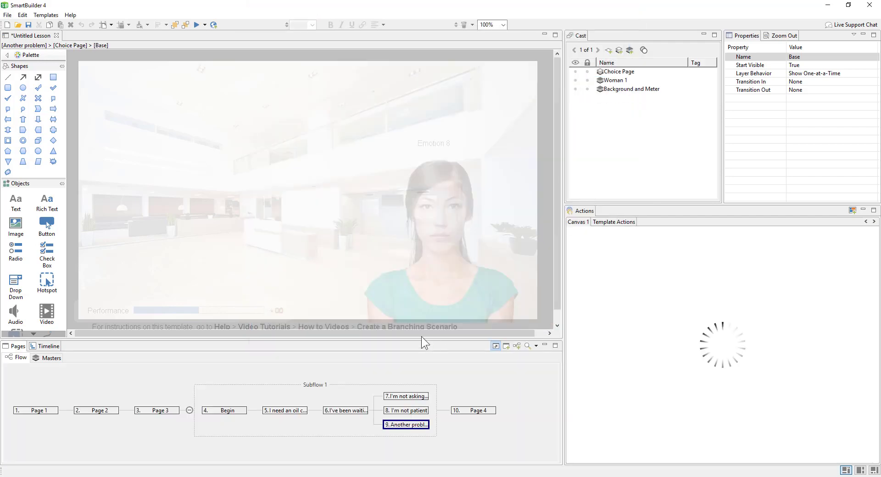
Extend the choice callout on the "Another problem" page downward and move the Submit button lower to clear the response text.
{"action": "left_click", "coordinate": [221, 263]}
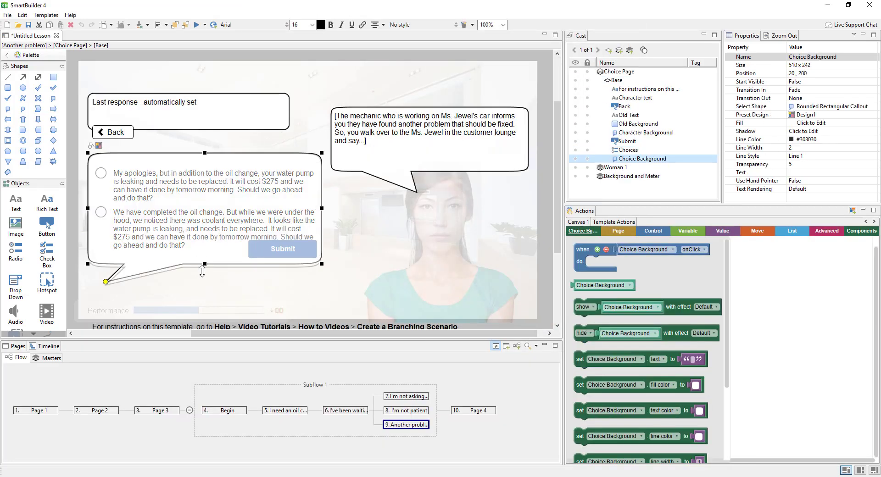
{"action": "left_click", "coordinate": [291, 250]}
{"action": "left_click", "coordinate": [289, 281]}
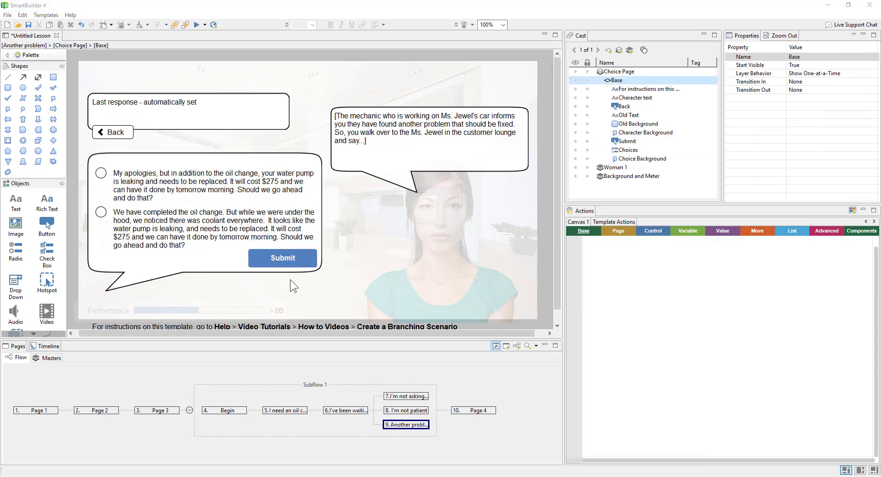
Change the character text's speech callout to a rounded rectangle without a pointer and italicize the character text.
{"action": "left_click", "coordinate": [370, 168]}
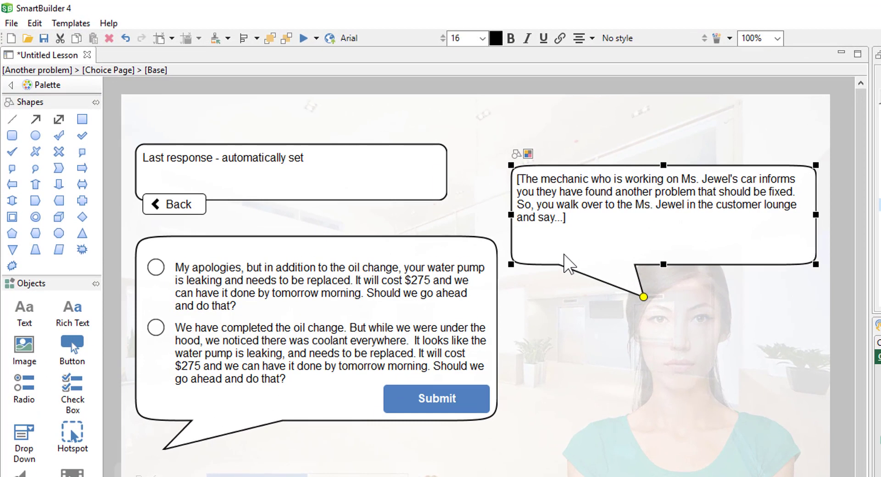
{"action": "left_click", "coordinate": [517, 154]}
{"action": "left_click", "coordinate": [151, 114]}
{"action": "left_click", "coordinate": [366, 316]}
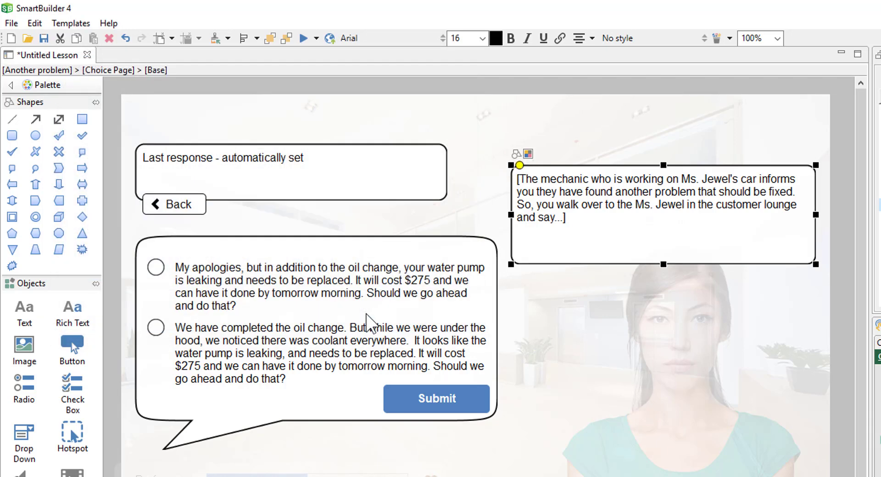
{"action": "left_click", "coordinate": [592, 193]}
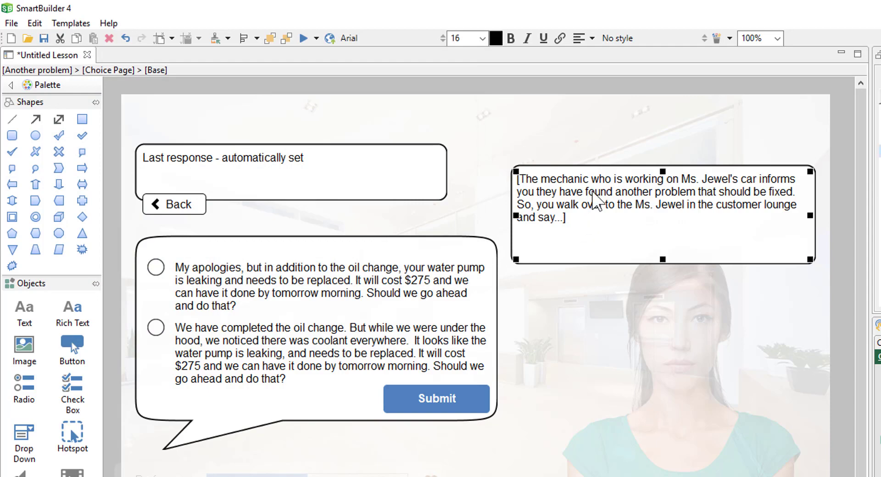
{"action": "left_click", "coordinate": [527, 38]}
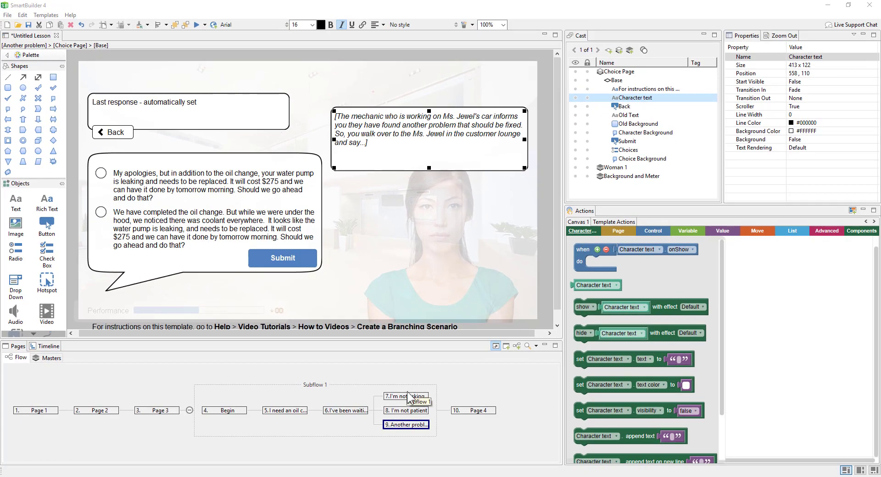
Add two new pages in sequence after the "I'm not asking for a guarantee" page in Subflow 1.
{"action": "left_click", "coordinate": [408, 396]}
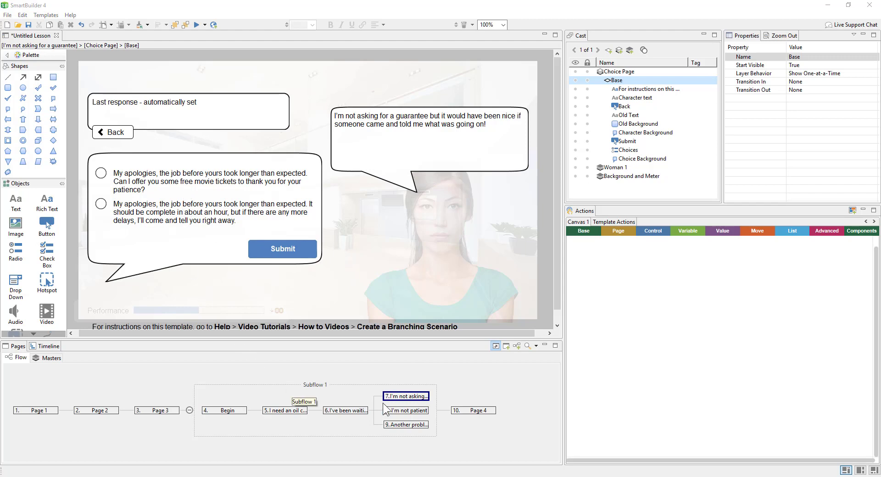
{"action": "right_click", "coordinate": [408, 399]}
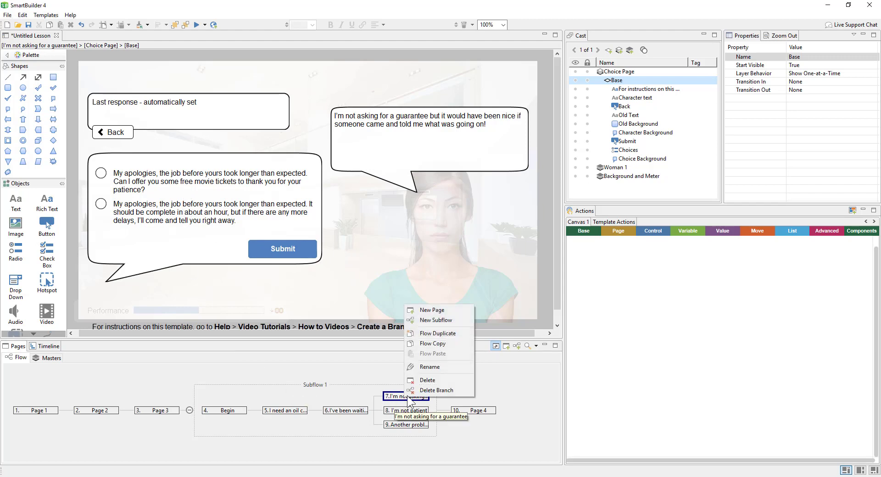
{"action": "left_click", "coordinate": [459, 310]}
{"action": "right_click", "coordinate": [463, 397]}
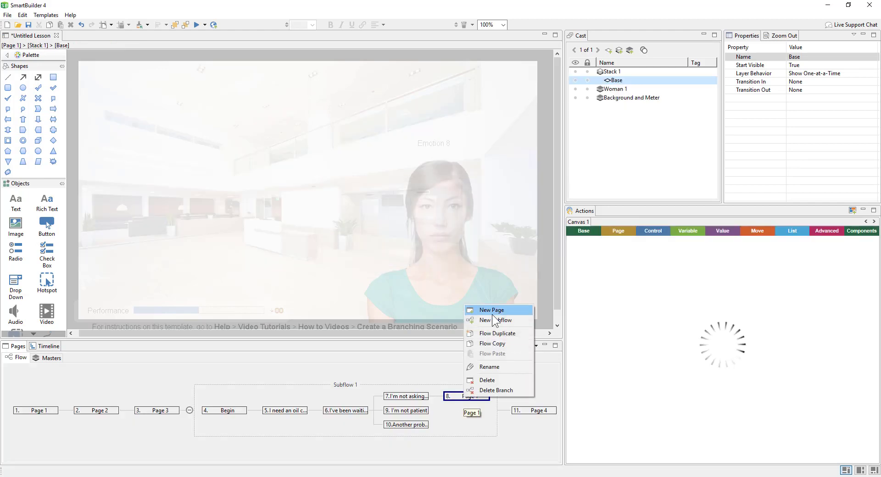
{"action": "left_click", "coordinate": [491, 314]}
Rename the first new page after "I'm not asking for a guarantee" as "JUMP - I'm not patient".
{"action": "left_click_drag", "start_coordinate": [466, 458], "coordinate": [524, 457]}
{"action": "left_click", "coordinate": [410, 397]}
{"action": "left_click", "coordinate": [410, 398]}
{"action": "type", "text": "JUM"}
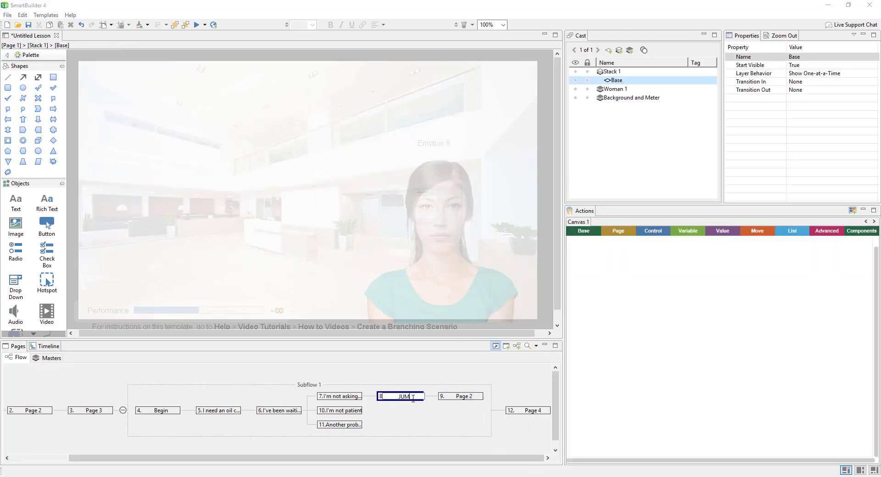
{"action": "type", "text": "P"}
{"action": "key", "text": "Return"}
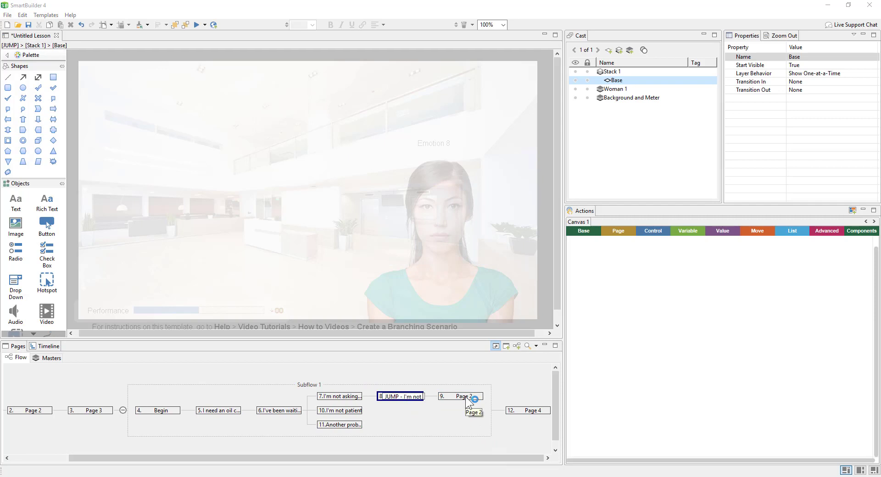
Rename the second new page "JUMP - Another problem" and place it as a parallel branch below "JUMP - I'm not patient".
{"action": "left_click", "coordinate": [465, 396]}
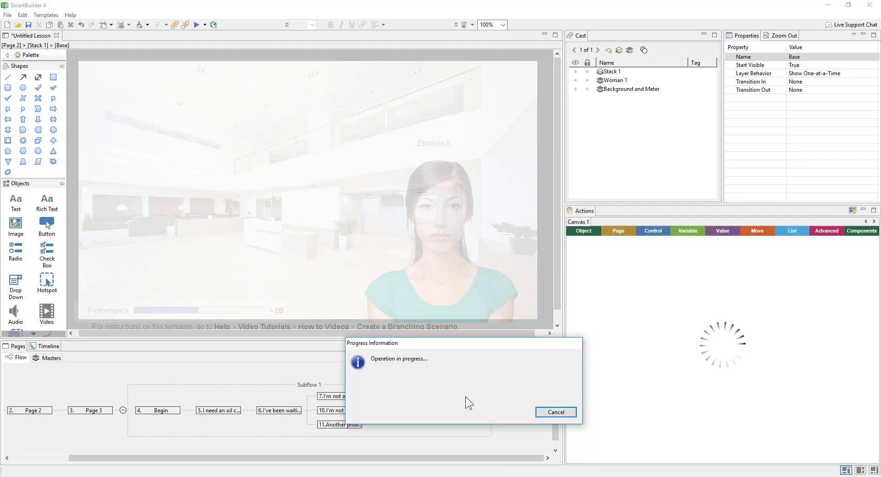
{"action": "left_click", "coordinate": [465, 396]}
{"action": "type", "text": "JUMP - Another pr"}
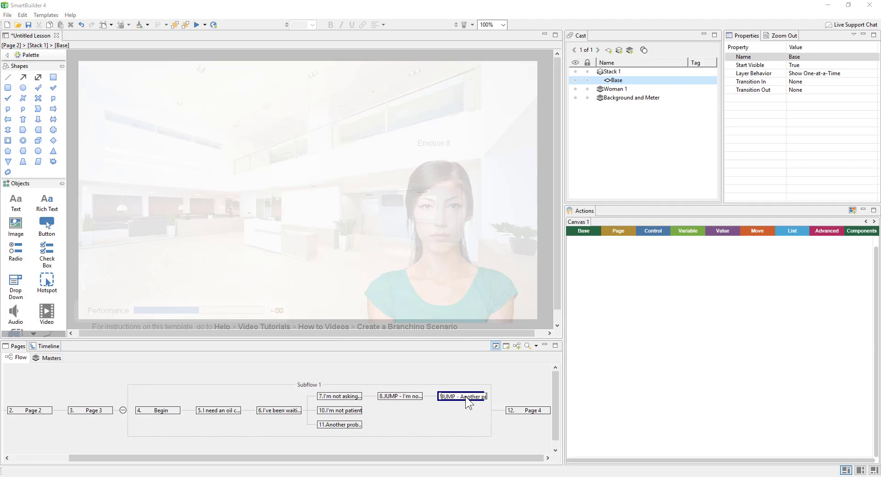
{"action": "key", "text": "Return"}
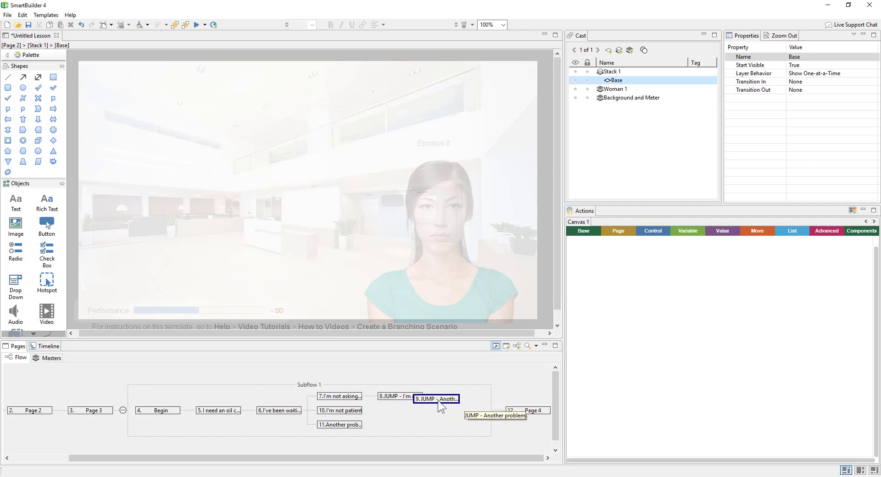
{"action": "left_click_drag", "start_coordinate": [406, 400], "coordinate": [405, 399]}
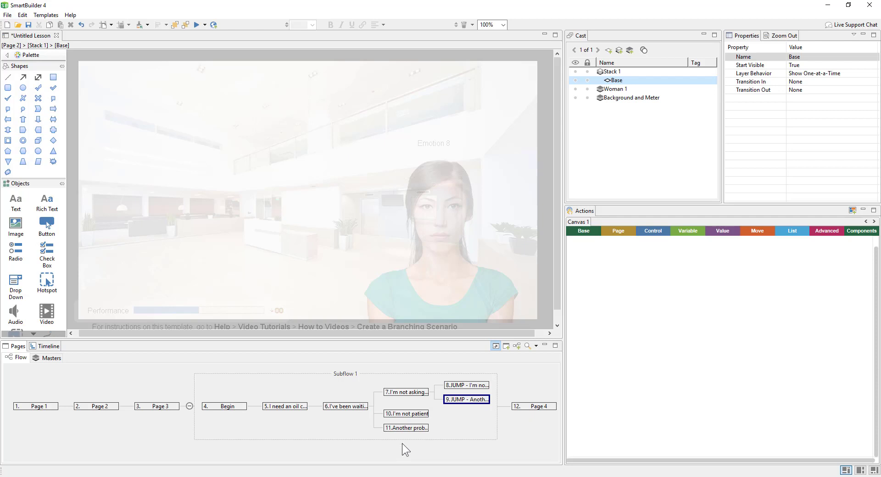
Copy the page name "I'm not patient" from its page in the flow.
{"action": "left_click", "coordinate": [414, 392]}
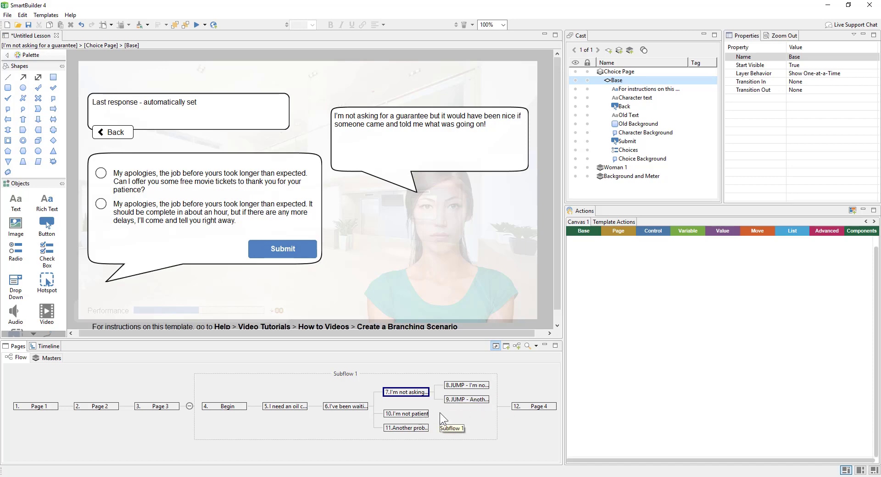
{"action": "left_click", "coordinate": [462, 388]}
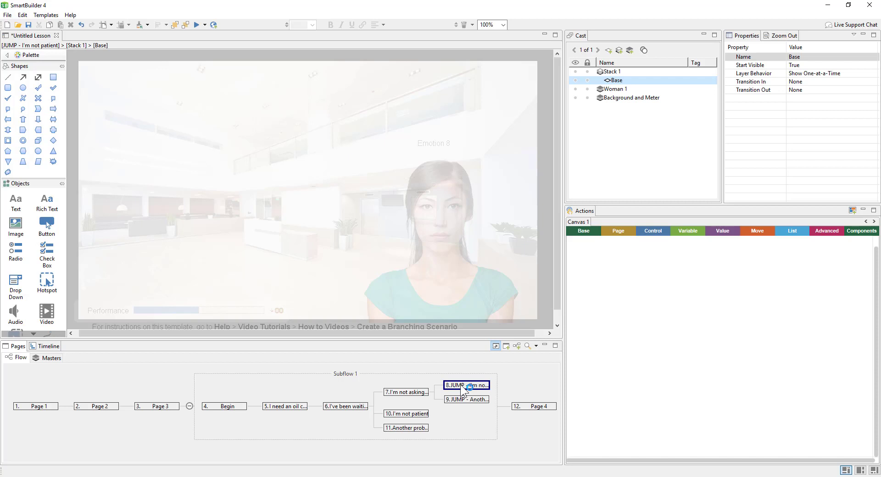
{"action": "left_click", "coordinate": [413, 413]}
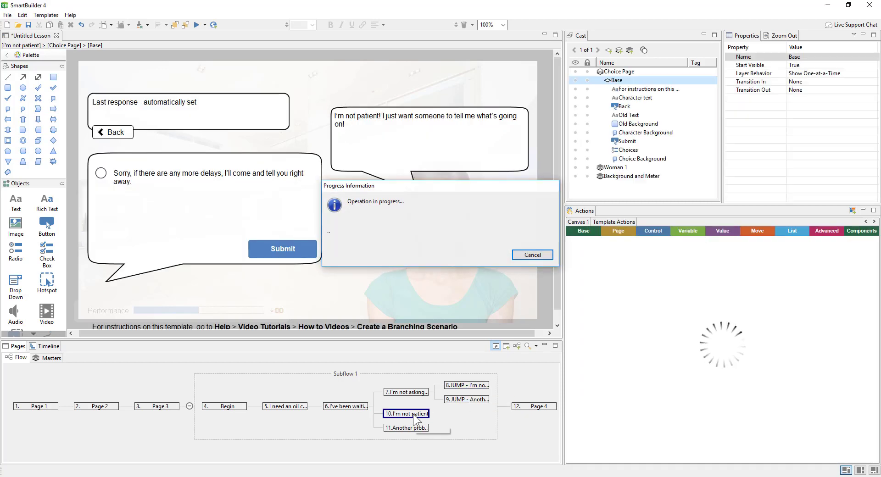
{"action": "left_click", "coordinate": [413, 413]}
{"action": "right_click", "coordinate": [413, 413]}
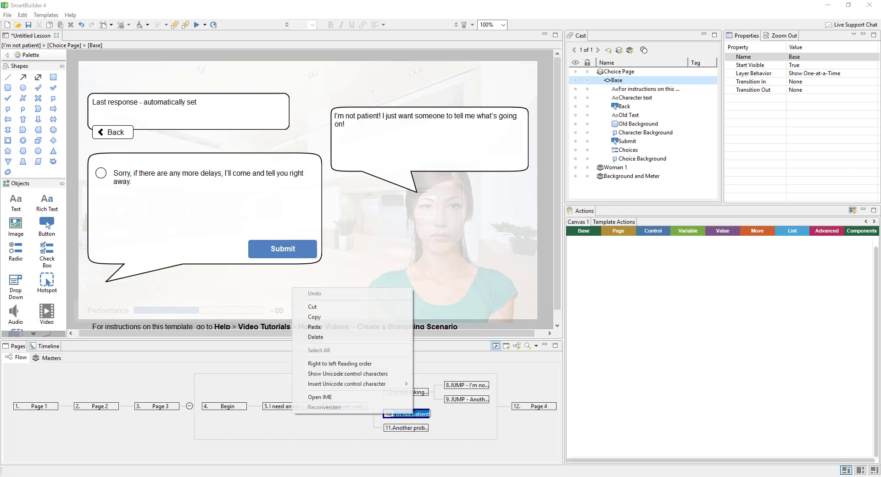
{"action": "left_click", "coordinate": [364, 319]}
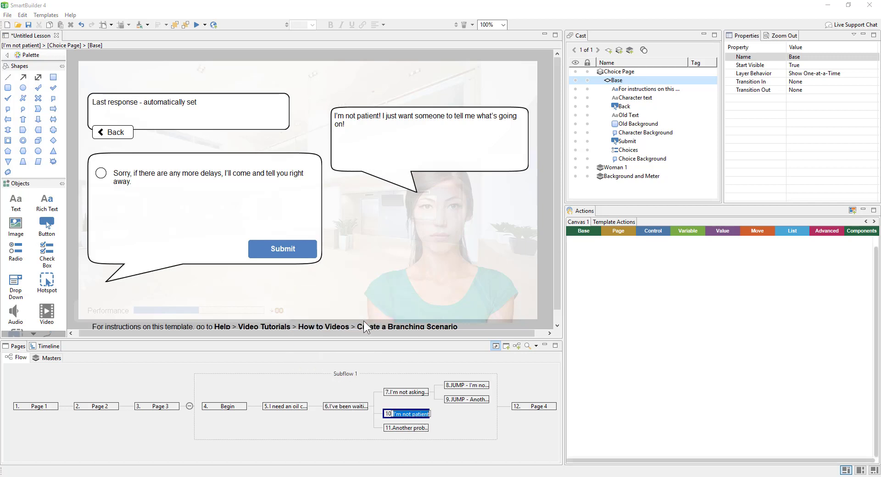
Apply the Jump to Page template to the "JUMP - I'm not patient" page, with "I'm not patient" as the target page.
{"action": "left_click", "coordinate": [483, 388]}
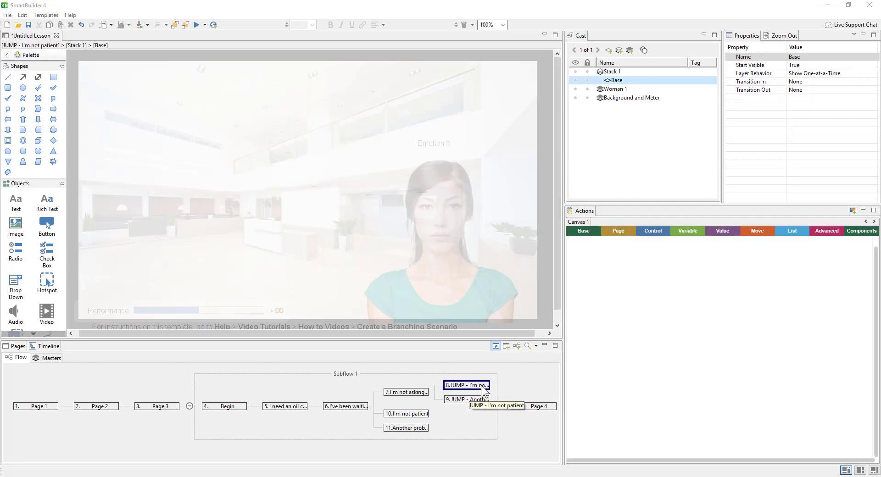
{"action": "left_click", "coordinate": [51, 17]}
{"action": "left_click", "coordinate": [87, 25]}
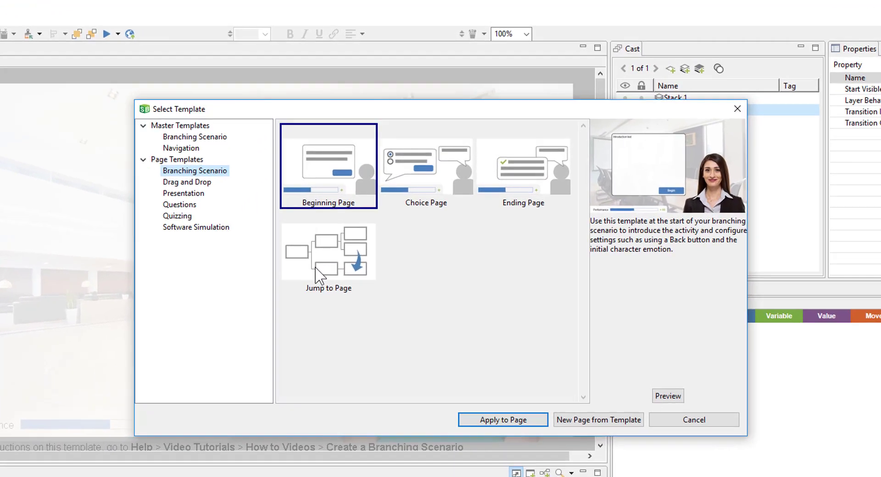
{"action": "left_click", "coordinate": [344, 211]}
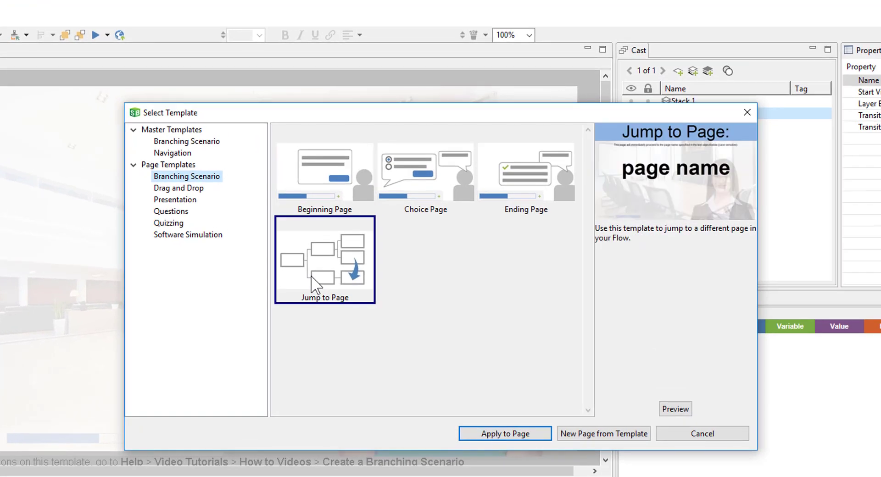
{"action": "left_click", "coordinate": [472, 432]}
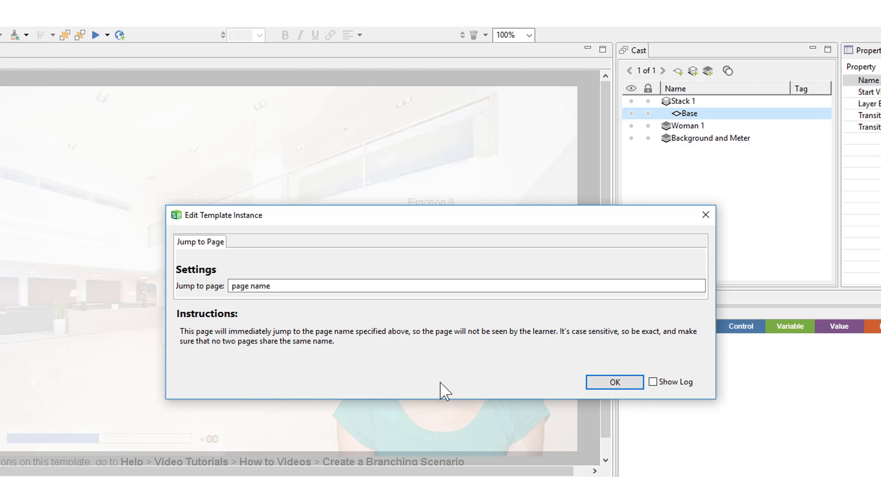
{"action": "left_click_drag", "start_coordinate": [275, 286], "coordinate": [177, 290]}
{"action": "type", "text": "I'm not patient"}
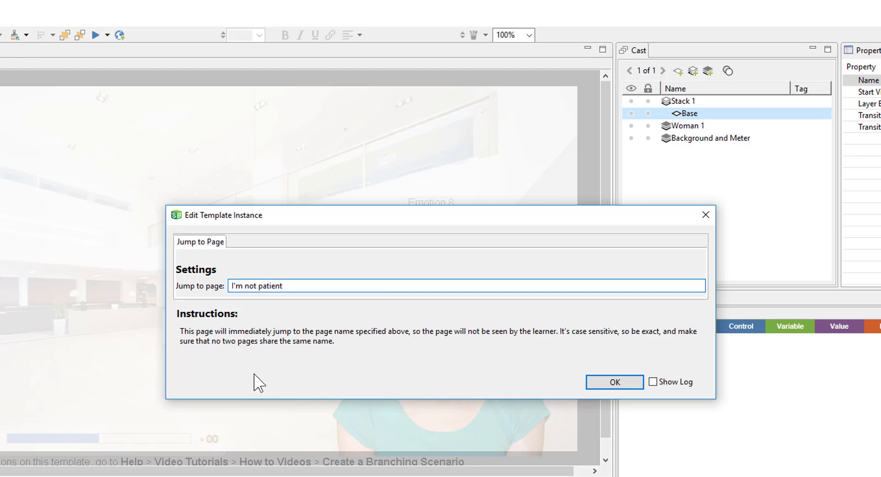
{"action": "left_click", "coordinate": [597, 383]}
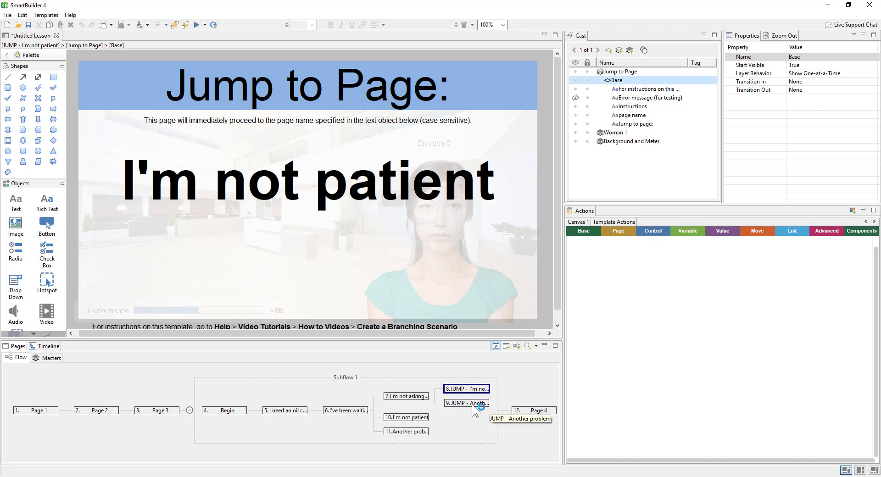
Copy the page name "Another problem" from its page in the flow.
{"action": "left_click", "coordinate": [410, 432]}
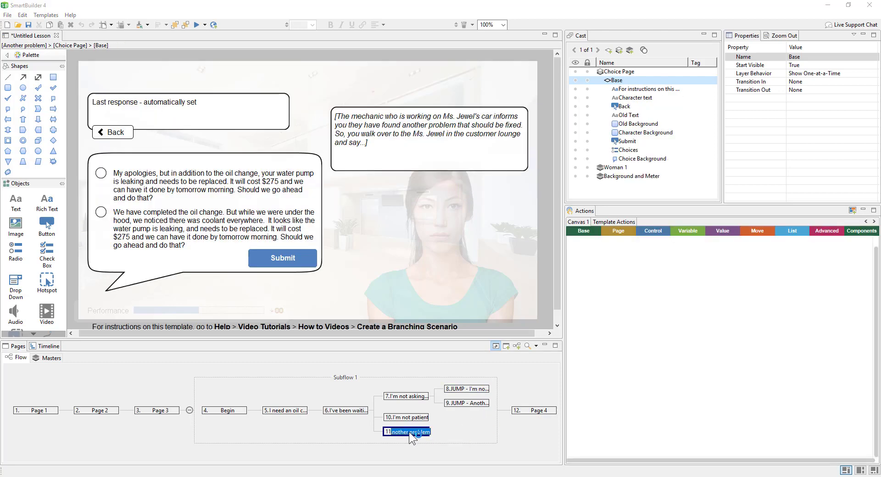
{"action": "right_click", "coordinate": [409, 433]}
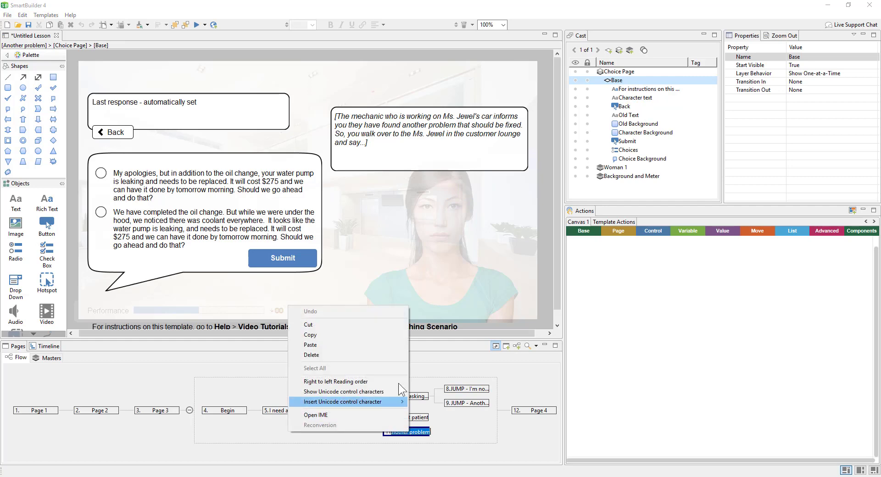
{"action": "left_click", "coordinate": [397, 337]}
Apply the Jump to Page template to the "JUMP - Another problem" page, with "Another problem" as the target page.
{"action": "left_click", "coordinate": [450, 406]}
{"action": "left_click", "coordinate": [450, 404]}
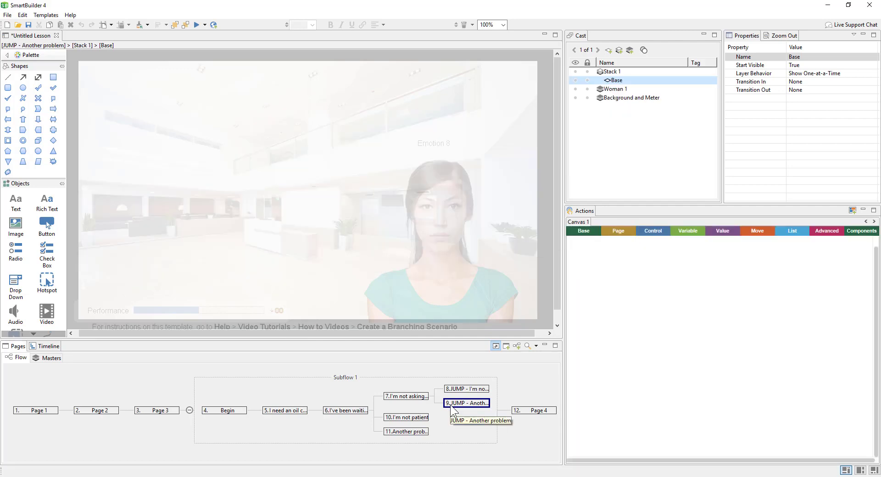
{"action": "left_click", "coordinate": [49, 15]}
{"action": "left_click", "coordinate": [90, 25]}
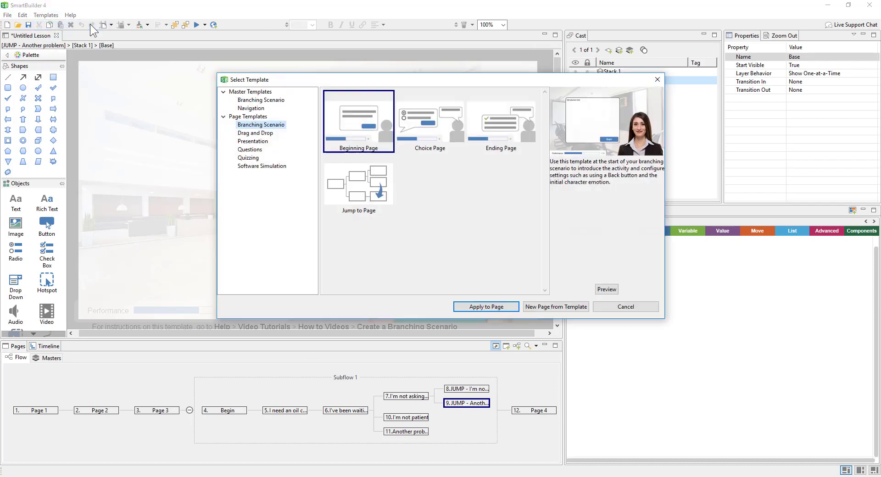
{"action": "left_click", "coordinate": [351, 191]}
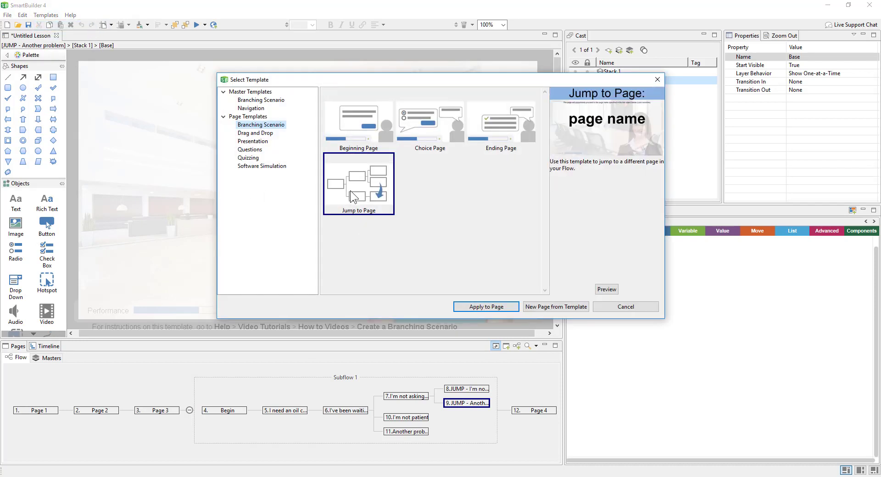
{"action": "left_click", "coordinate": [458, 307]}
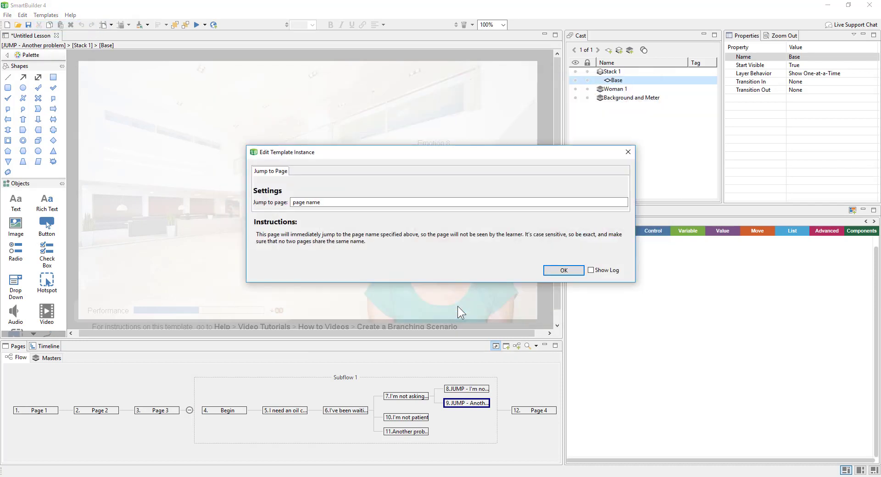
{"action": "left_click_drag", "start_coordinate": [413, 202], "coordinate": [285, 202]}
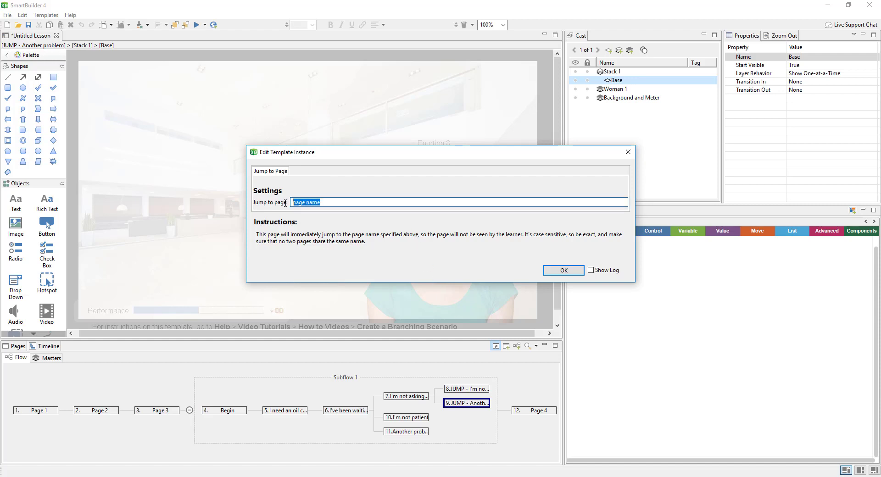
{"action": "key", "text": "ctrl+v"}
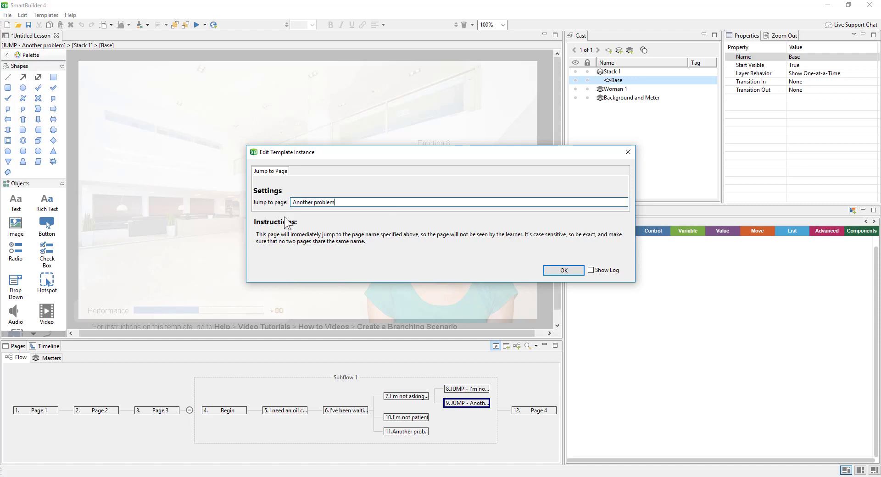
{"action": "left_click", "coordinate": [564, 270]}
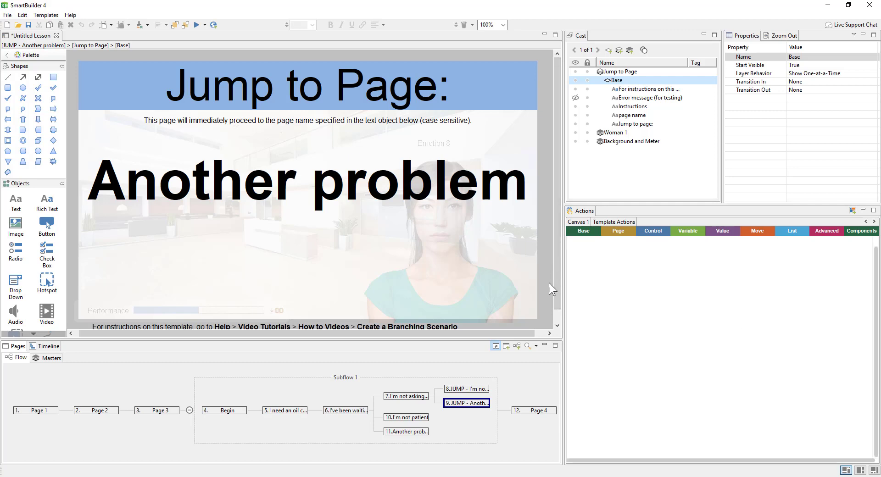
Add a new page after "I'm not patient" in the flow and name it "JUMP - Another problem 2".
{"action": "left_click", "coordinate": [405, 417]}
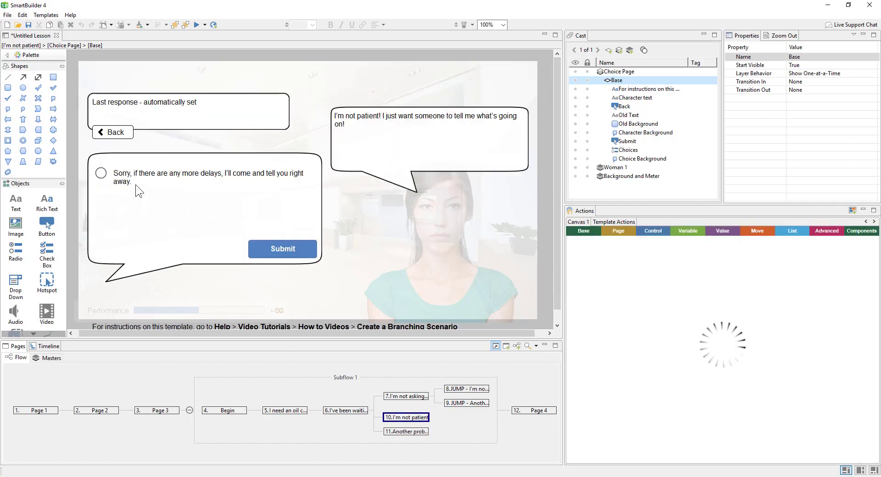
{"action": "right_click", "coordinate": [409, 419]}
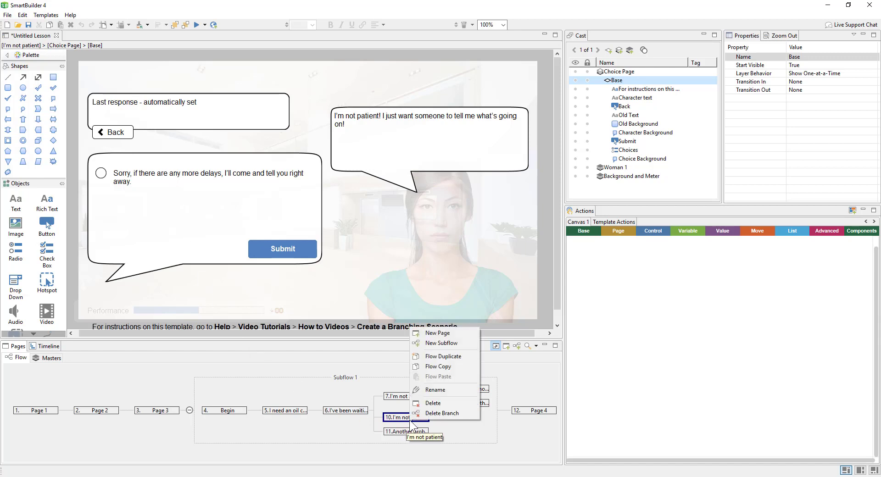
{"action": "left_click", "coordinate": [453, 331]}
{"action": "left_click", "coordinate": [477, 417]}
{"action": "type", "text": "JUMP - Another problem 2"}
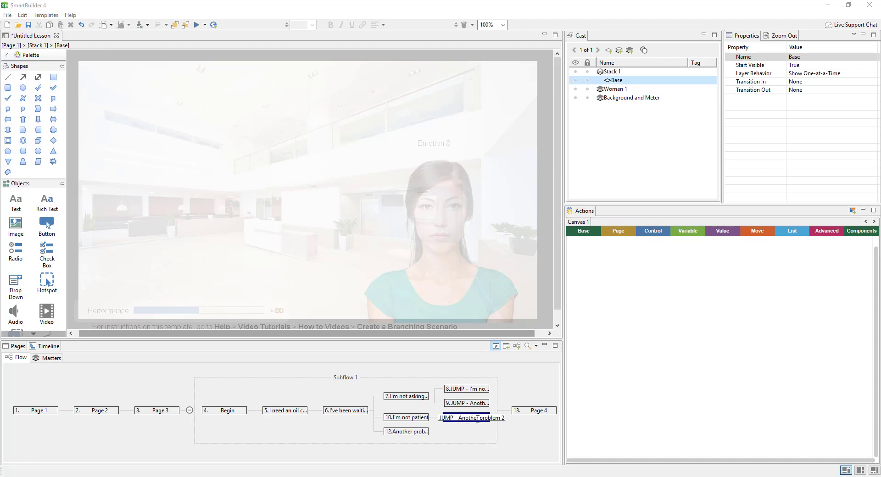
{"action": "key", "text": "Return"}
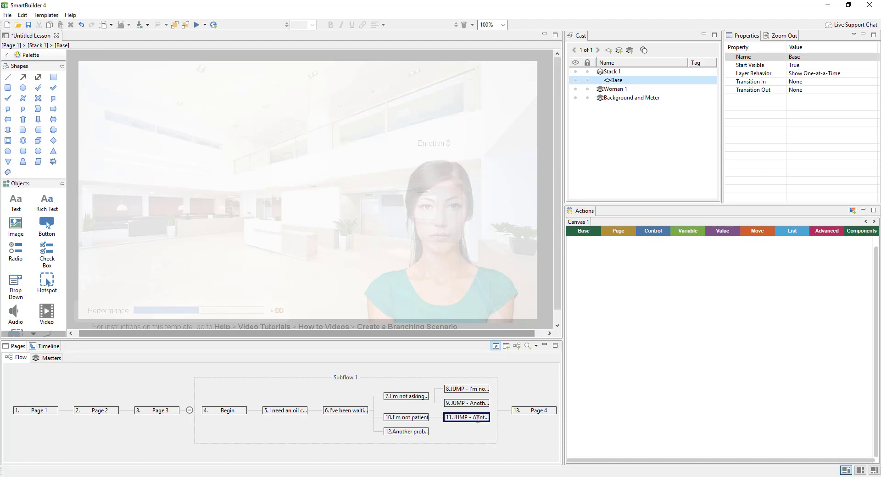
Copy the page name "Another problem" from its page in the subflow.
{"action": "left_click", "coordinate": [416, 433]}
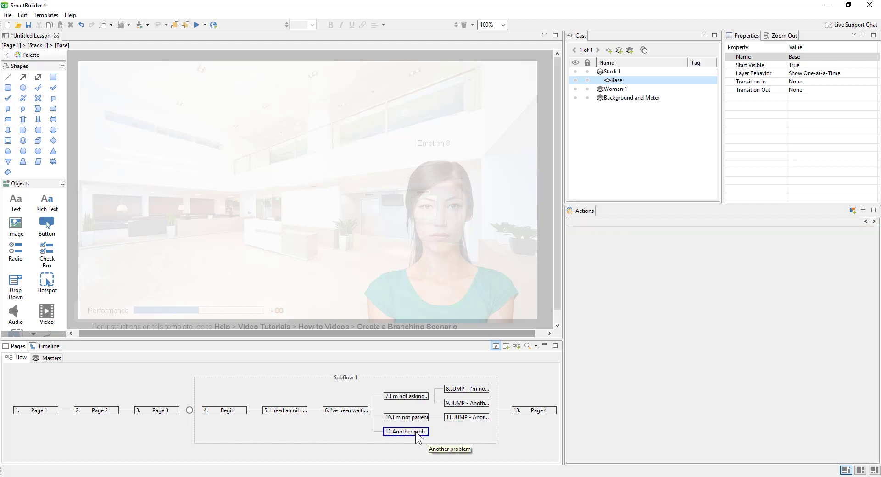
{"action": "left_click", "coordinate": [415, 431]}
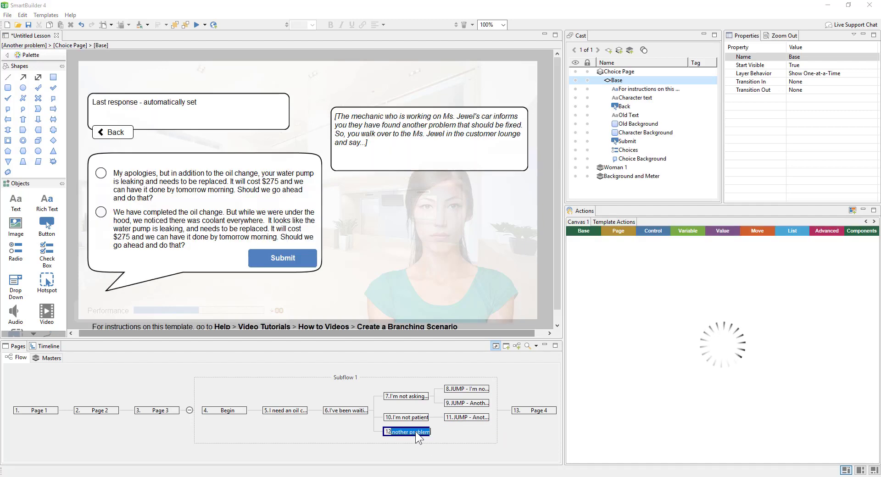
{"action": "right_click", "coordinate": [415, 431]}
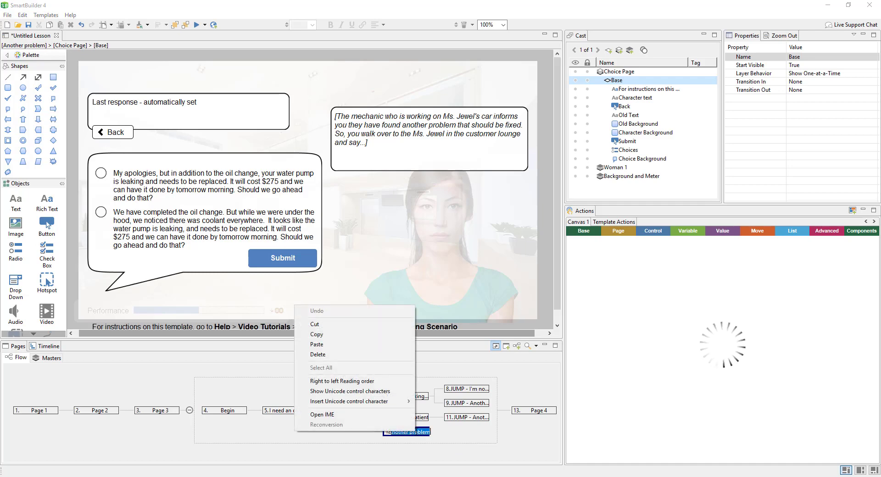
{"action": "left_click", "coordinate": [376, 338]}
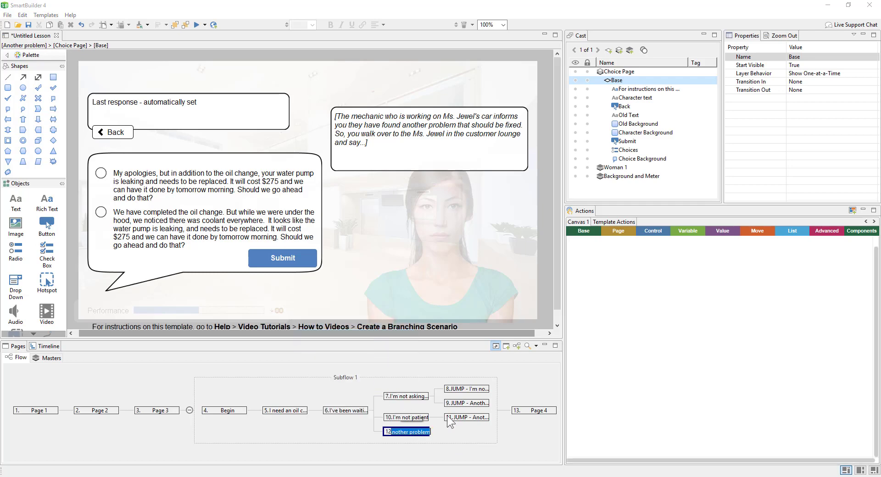
Apply the Jump to Page template to the "JUMP - Another problem 2" page, with "Another problem" as the target page.
{"action": "left_click", "coordinate": [460, 417]}
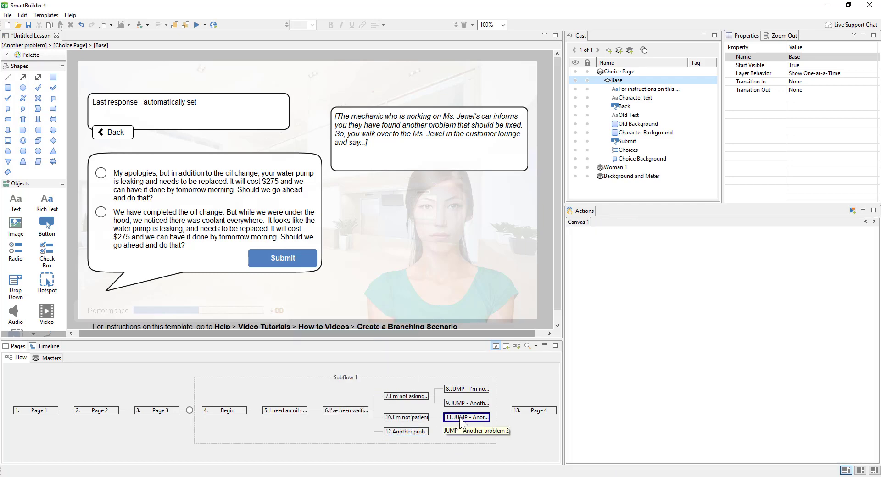
{"action": "left_click", "coordinate": [46, 14]}
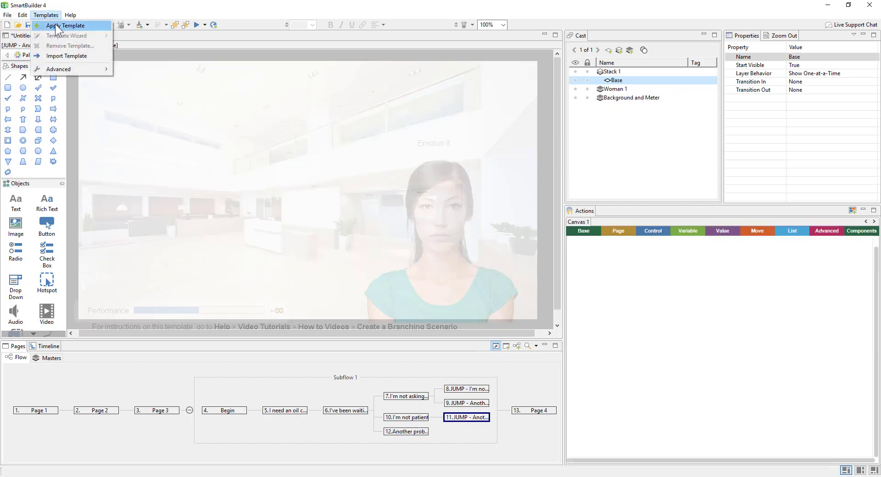
{"action": "left_click", "coordinate": [91, 26]}
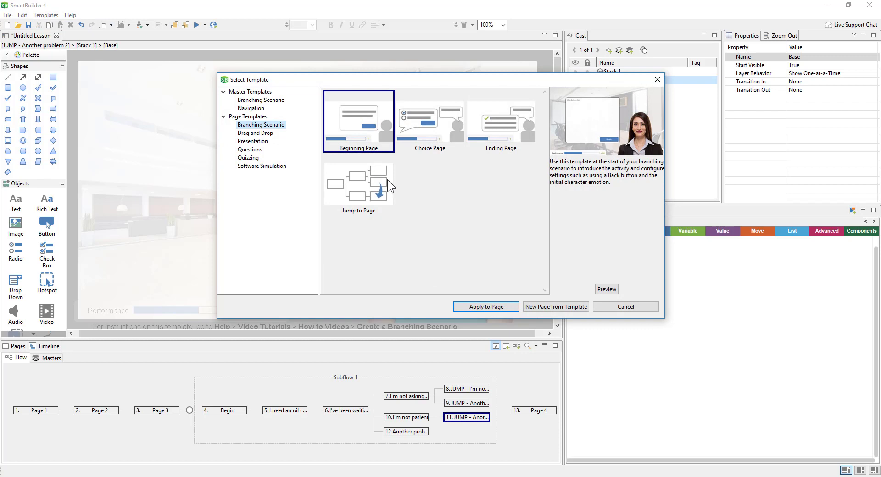
{"action": "left_click", "coordinate": [381, 183]}
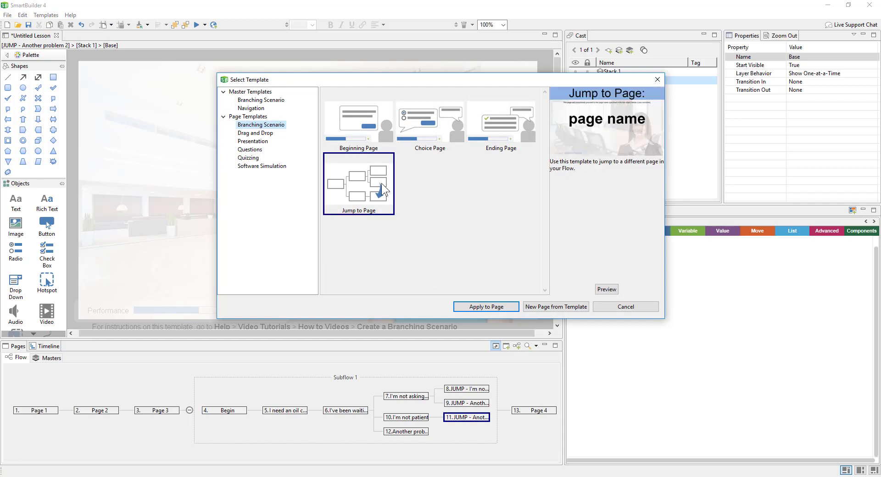
{"action": "left_click", "coordinate": [474, 307]}
{"action": "left_click_drag", "start_coordinate": [411, 201], "coordinate": [231, 191]}
{"action": "key", "text": "ctrl+v"}
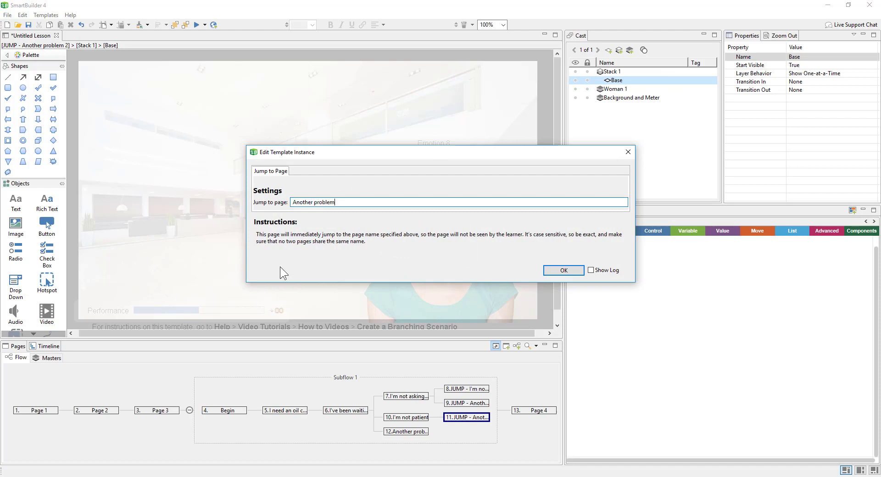
{"action": "left_click", "coordinate": [547, 273]}
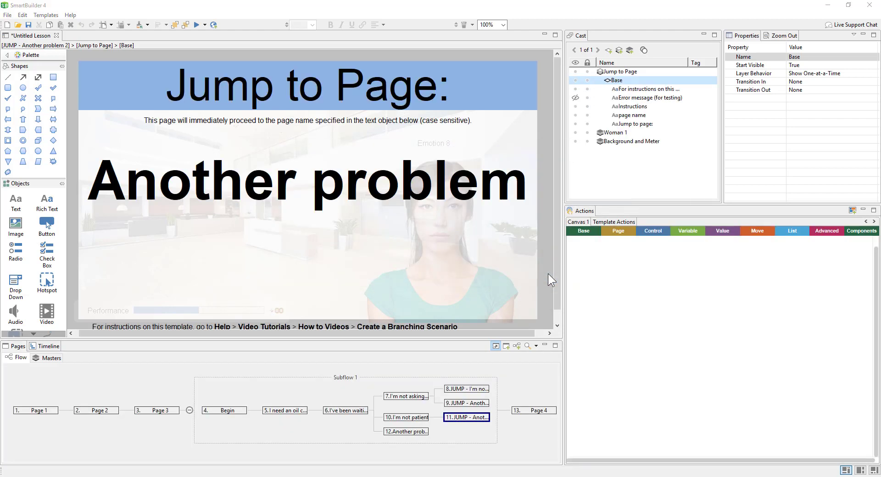
Add two branch pages after "Another problem", named "OK, but if I'd known this earlier" and "END - OK go ahead".
{"action": "left_click", "coordinate": [414, 432]}
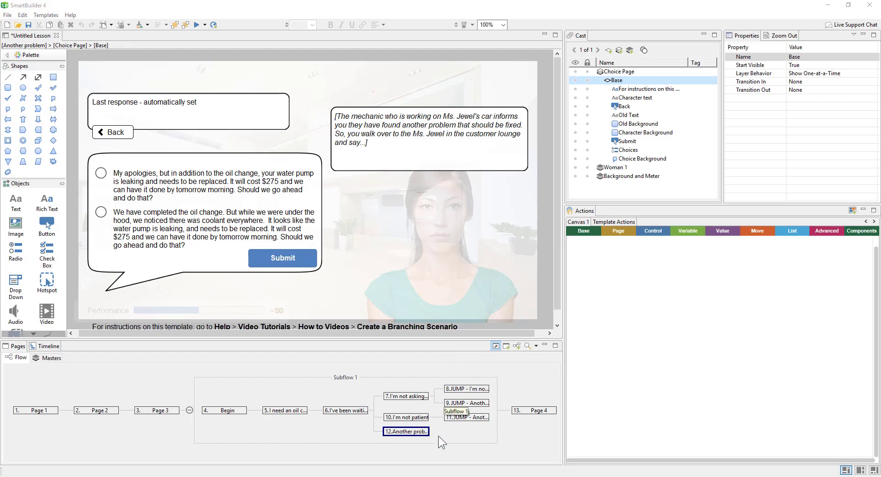
{"action": "right_click", "coordinate": [420, 435]}
{"action": "left_click", "coordinate": [456, 348]}
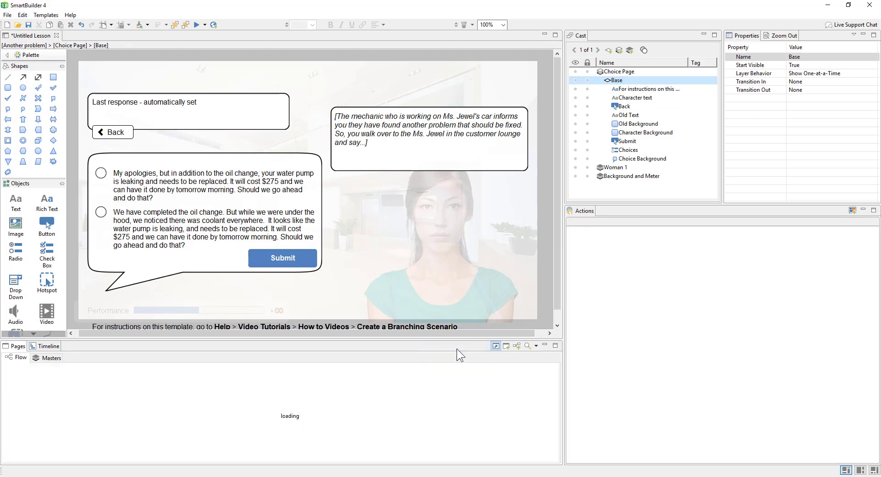
{"action": "right_click", "coordinate": [462, 434]}
{"action": "left_click", "coordinate": [487, 345]}
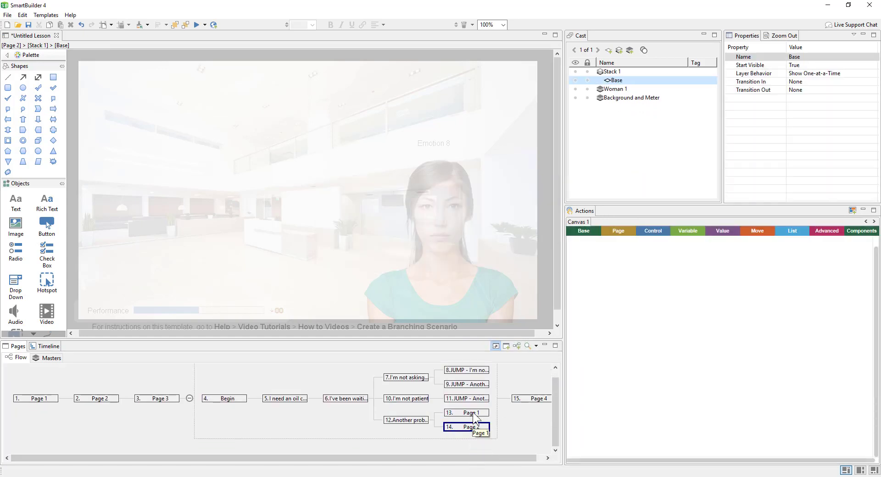
{"action": "left_click", "coordinate": [472, 414]}
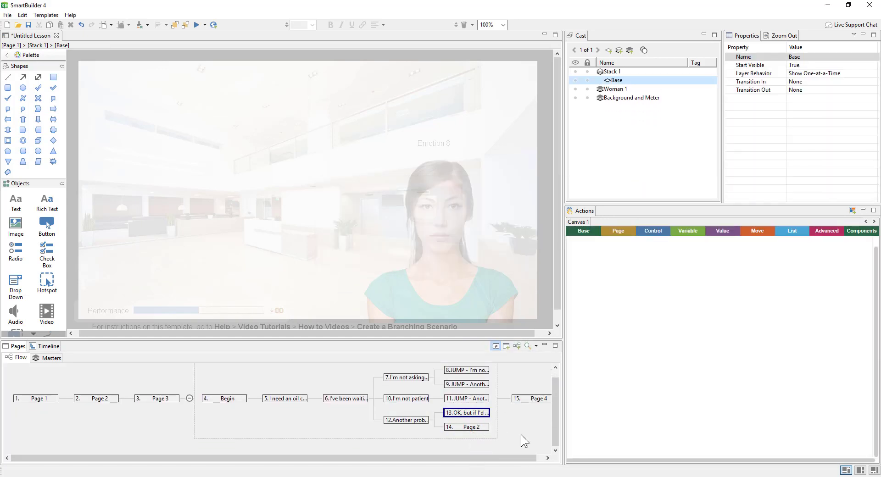
{"action": "left_click", "coordinate": [478, 427]}
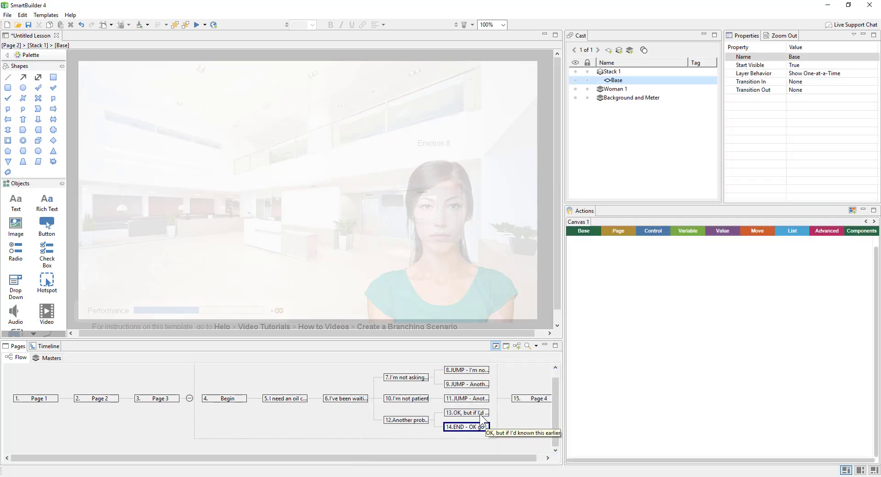
Apply the Choice Page template to "OK, but if I'd known this earlier", with character text about wasting 2 and a half hours in the waiting room.
{"action": "left_click", "coordinate": [479, 413]}
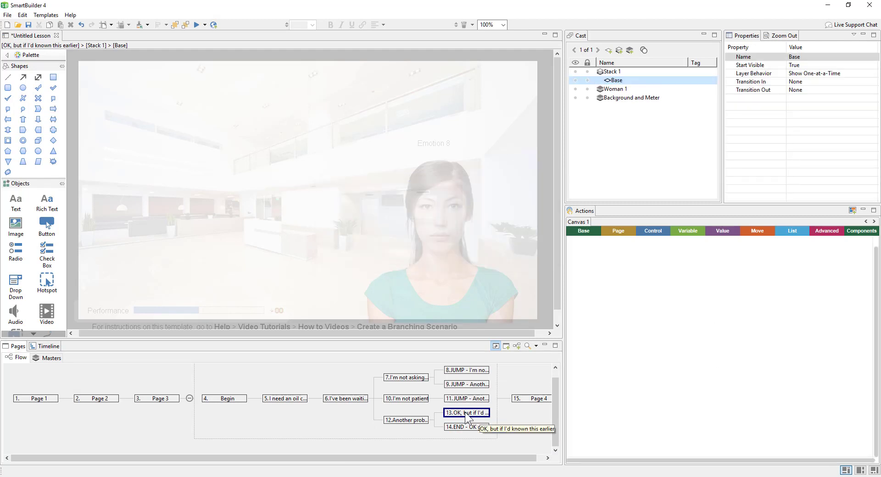
{"action": "left_click", "coordinate": [45, 14]}
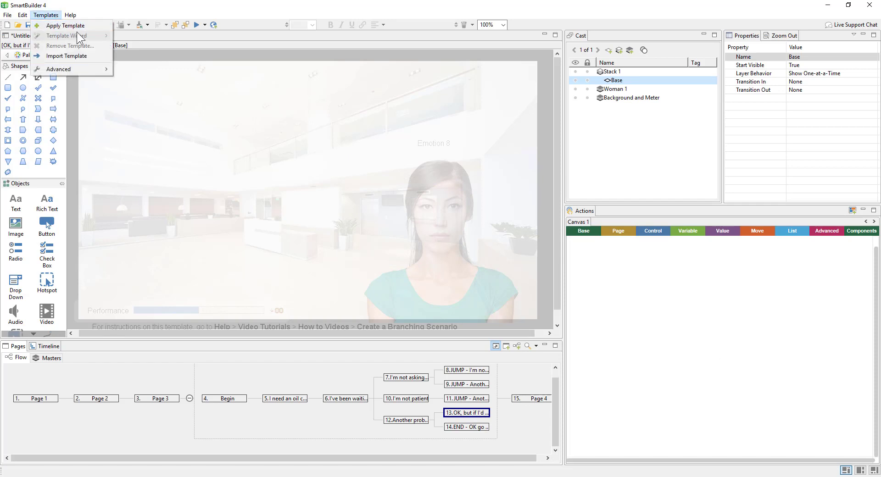
{"action": "left_click", "coordinate": [91, 26]}
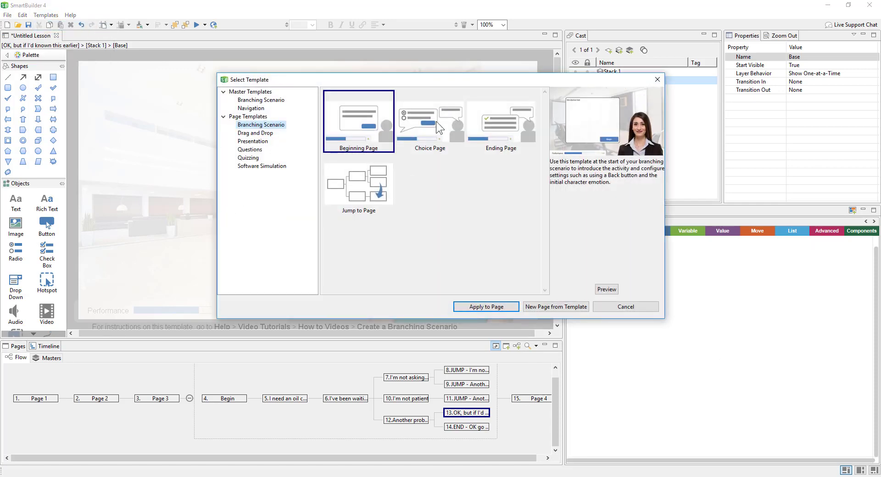
{"action": "left_click", "coordinate": [439, 128]}
{"action": "left_click", "coordinate": [458, 307]}
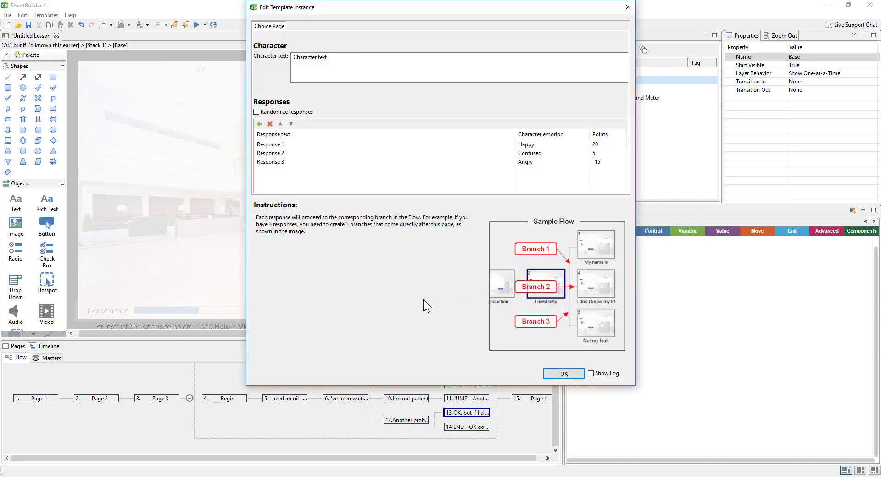
{"action": "left_click_drag", "start_coordinate": [334, 67], "coordinate": [277, 67]}
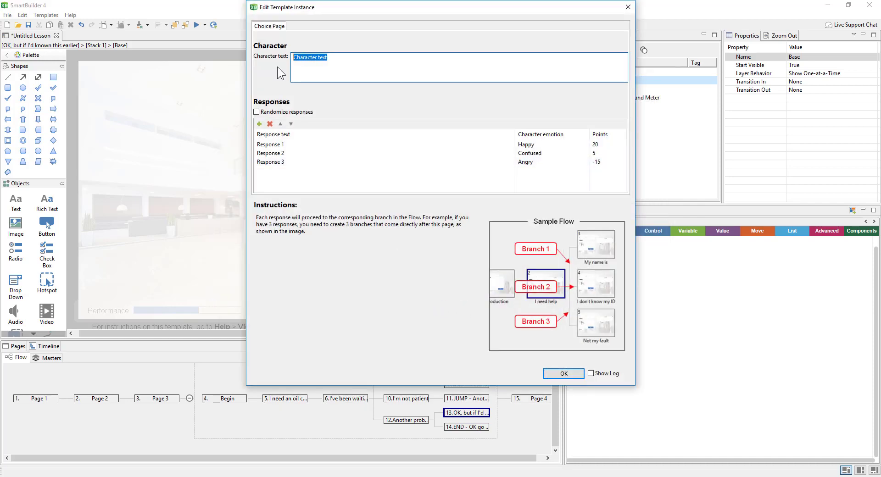
{"action": "key", "text": "ctrl+v"}
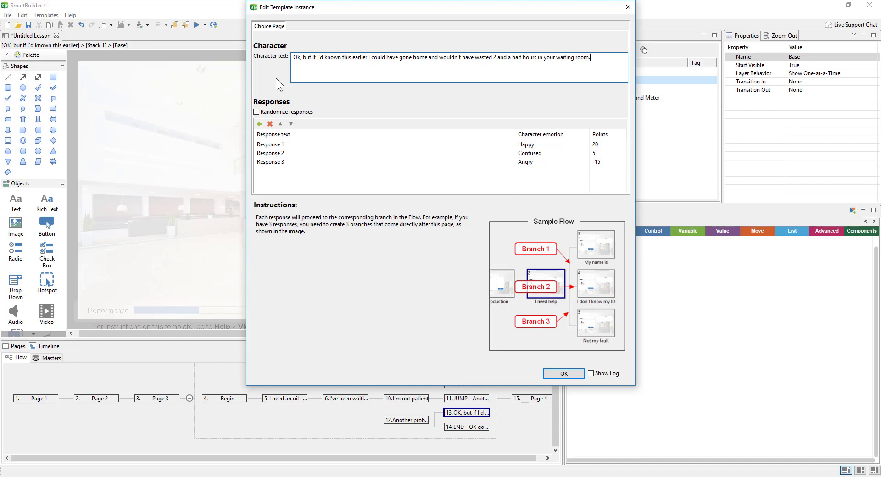
Enter the responses beginning "We only knew about it once" and "I know it's frustrating", and delete the third response.
{"action": "left_click", "coordinate": [302, 143]}
{"action": "key", "text": "ctrl+v"}
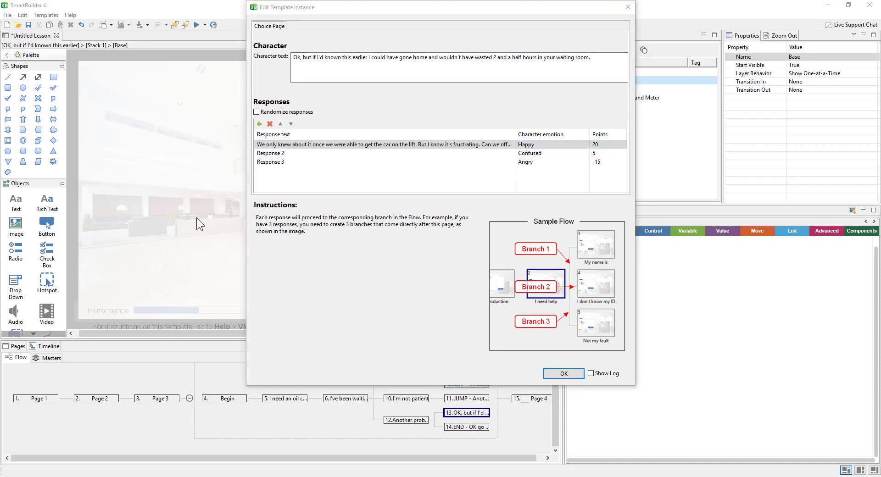
{"action": "left_click", "coordinate": [294, 153]}
{"action": "key", "text": "ctrl+v"}
{"action": "left_click", "coordinate": [295, 162]}
{"action": "key", "text": "Delete"}
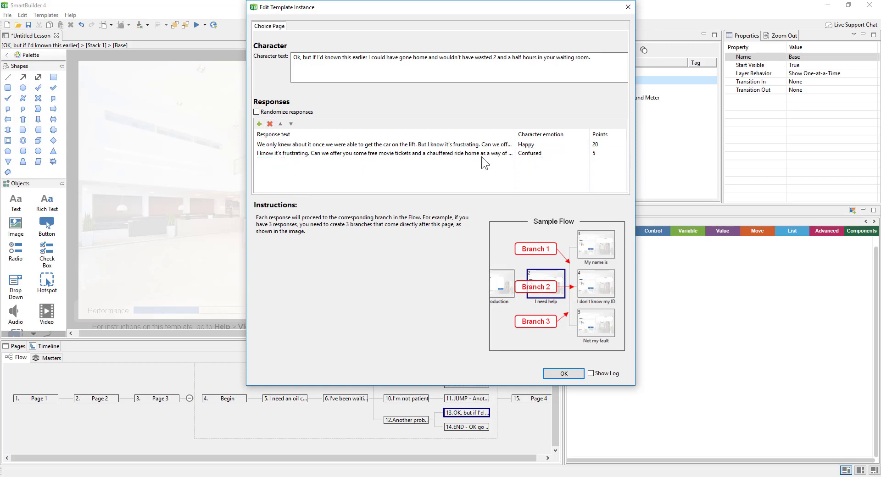
Give the first response 5 points and the second a Neutral emotion and -5 points, and apply the choice page settings.
{"action": "left_click", "coordinate": [576, 152]}
{"action": "left_click", "coordinate": [581, 154]}
{"action": "left_click", "coordinate": [610, 145]}
{"action": "type", "text": "5"}
{"action": "left_click", "coordinate": [611, 154]}
{"action": "type", "text": "-5"}
{"action": "left_click", "coordinate": [521, 180]}
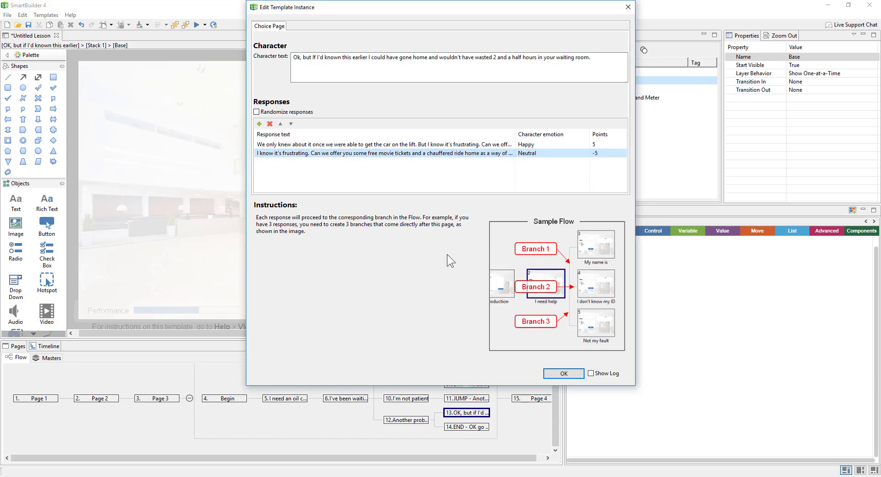
{"action": "left_click", "coordinate": [561, 374]}
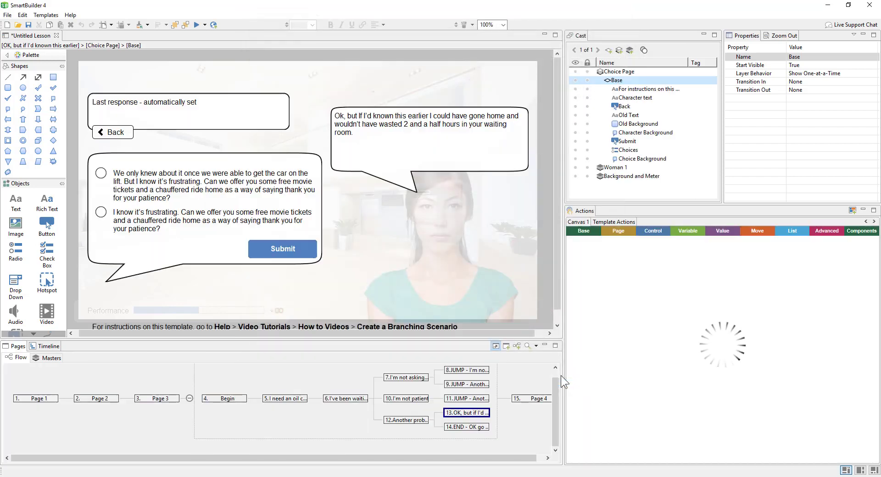
Apply the Ending Page template to the "END - OK go ahead" page.
{"action": "left_click", "coordinate": [475, 428]}
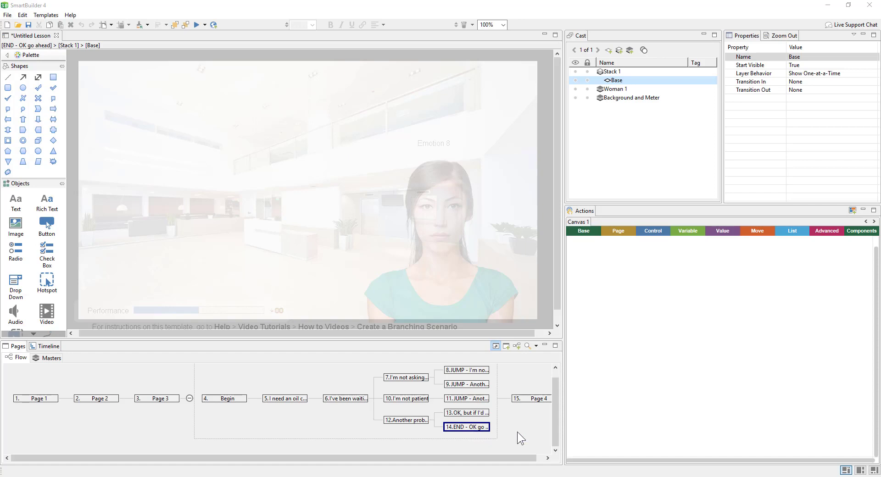
{"action": "left_click", "coordinate": [46, 14]}
{"action": "left_click", "coordinate": [92, 26]}
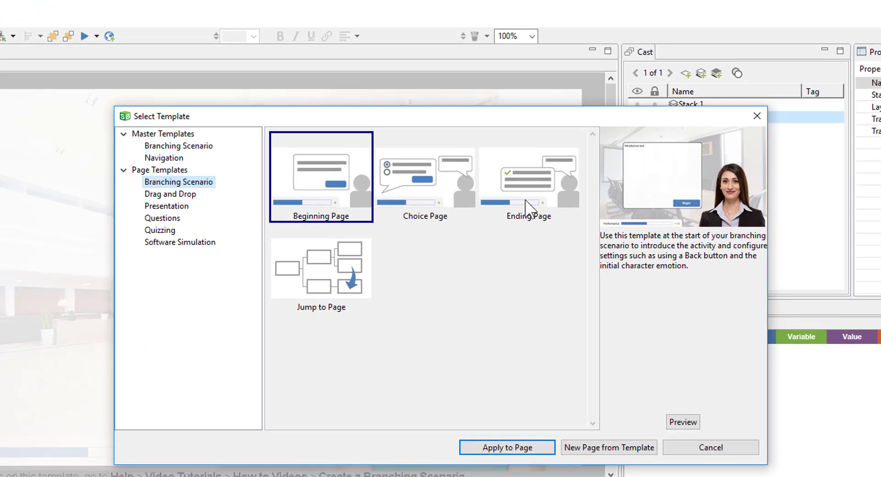
{"action": "left_click", "coordinate": [526, 204]}
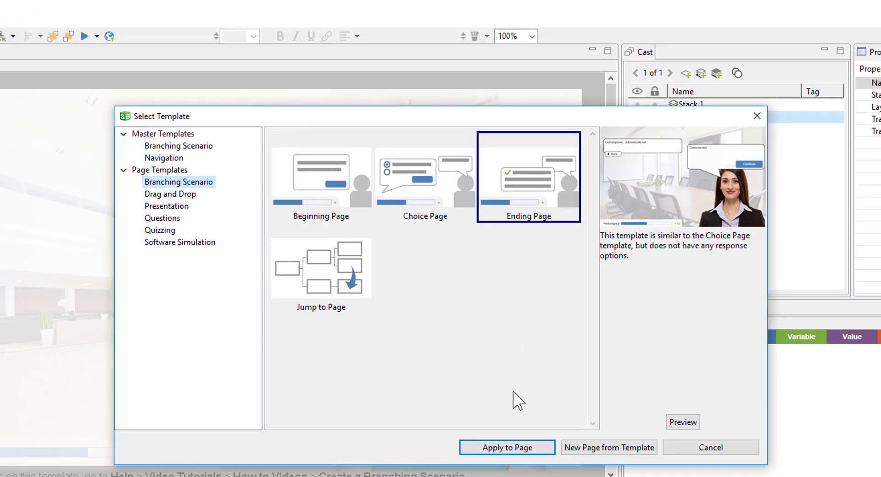
{"action": "left_click", "coordinate": [539, 450]}
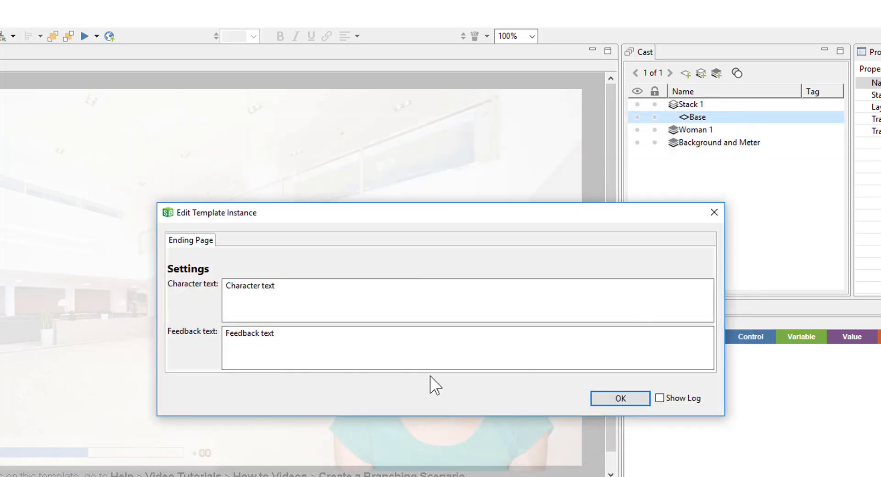
Set the ending page's character text beginning "OK go ahead. I appreciate you letting me know" and feedback text beginning "You're welcome. Our courtesy shuttle", and apply it.
{"action": "left_click_drag", "start_coordinate": [414, 302], "coordinate": [175, 300]}
{"action": "key", "text": "ctrl+v"}
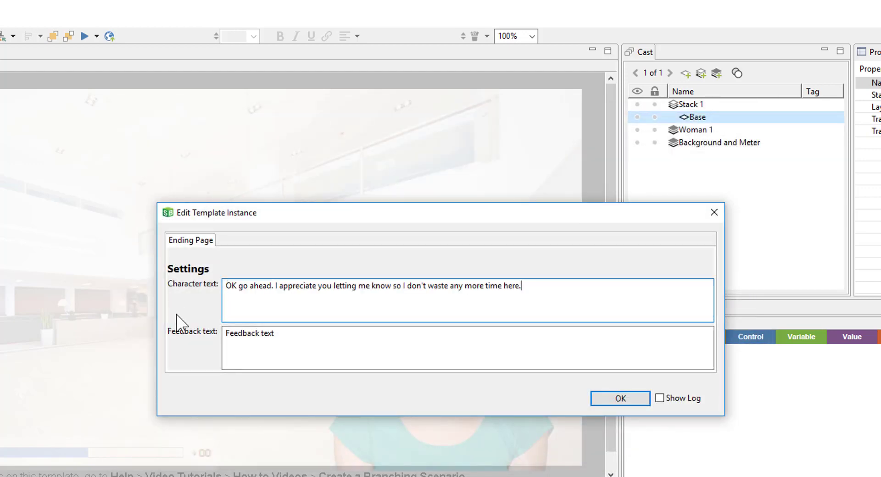
{"action": "left_click", "coordinate": [287, 346]}
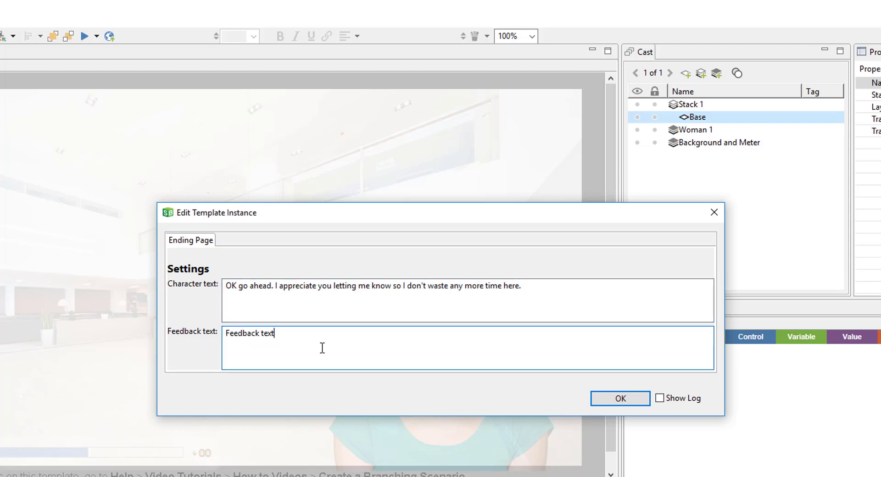
{"action": "key", "text": "alt+Tab"}
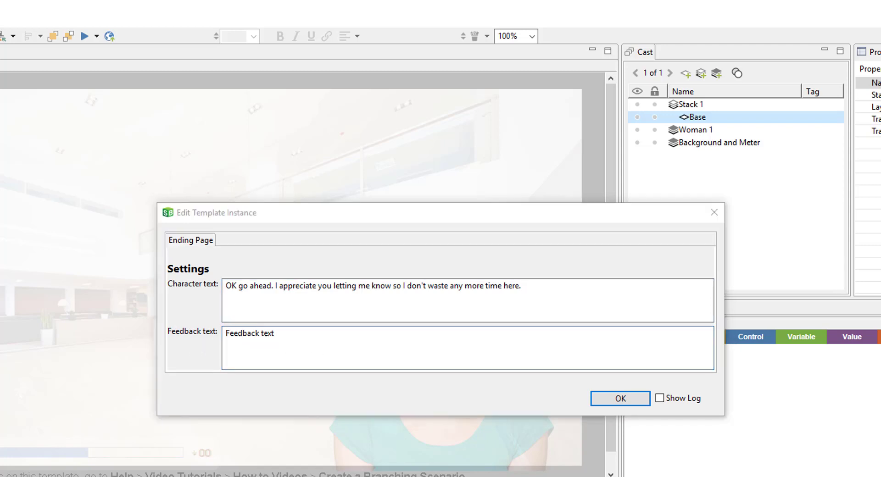
{"action": "left_click", "coordinate": [347, 351]}
{"action": "left_click_drag", "start_coordinate": [391, 347], "coordinate": [93, 337]}
{"action": "type", "text": "You're welcome. Our courtesy shuttle can take you home. It will be leaving in 5 minutes, and I'll call you tomorrow as soon as your car is ready."}
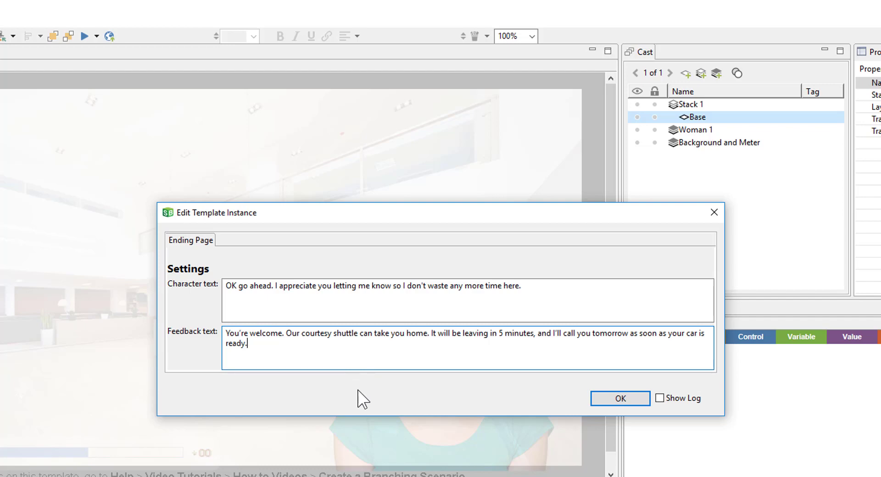
{"action": "left_click", "coordinate": [603, 399]}
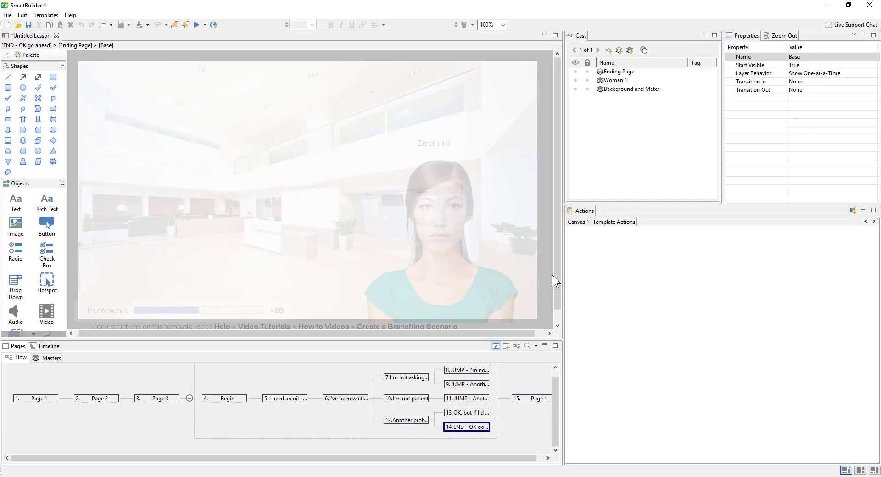
Add two branch pages after the "OK, but if I'd known this earlier" page in Subflow 1.
{"action": "left_click_drag", "start_coordinate": [472, 339], "coordinate": [472, 302]}
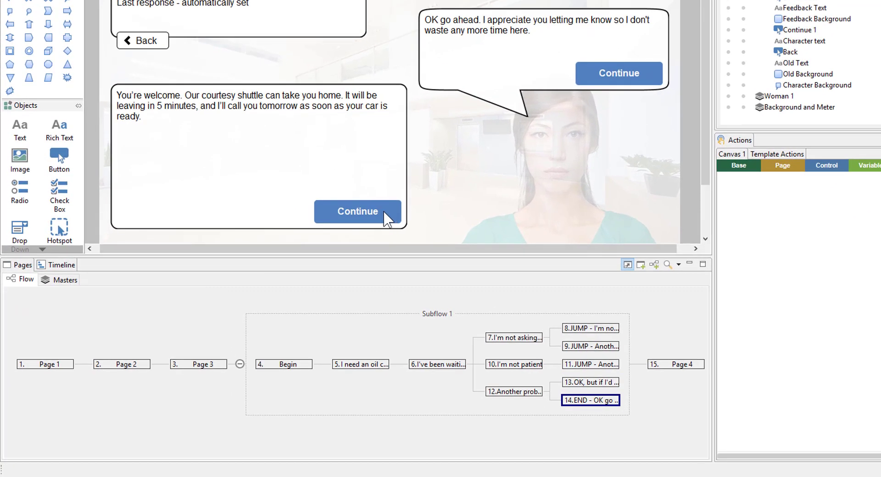
{"action": "left_click", "coordinate": [366, 230]}
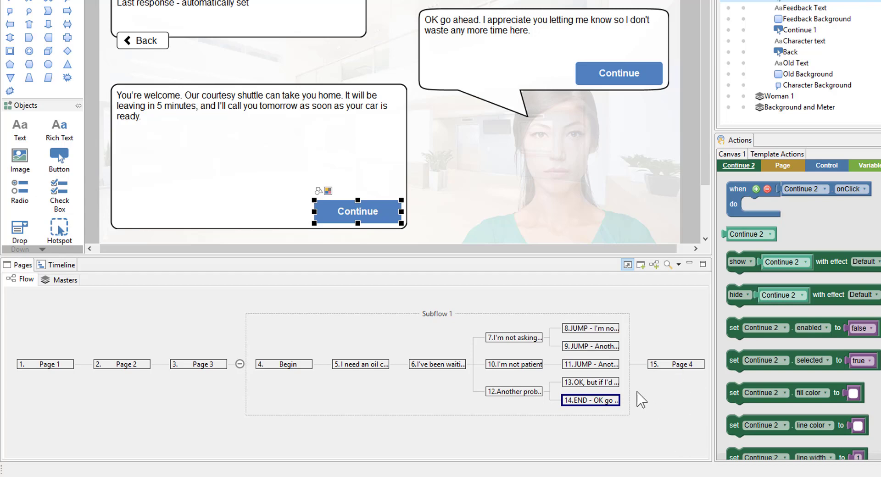
{"action": "left_click", "coordinate": [605, 384]}
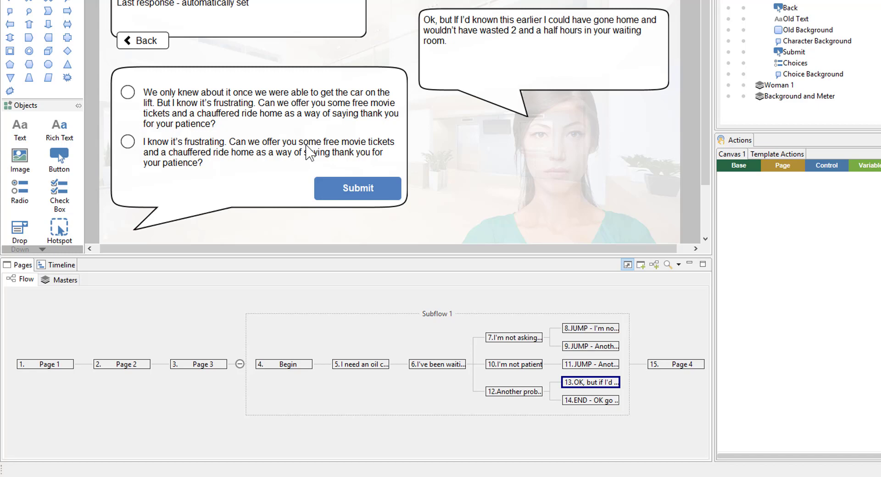
{"action": "right_click", "coordinate": [589, 384]}
{"action": "left_click", "coordinate": [653, 277]}
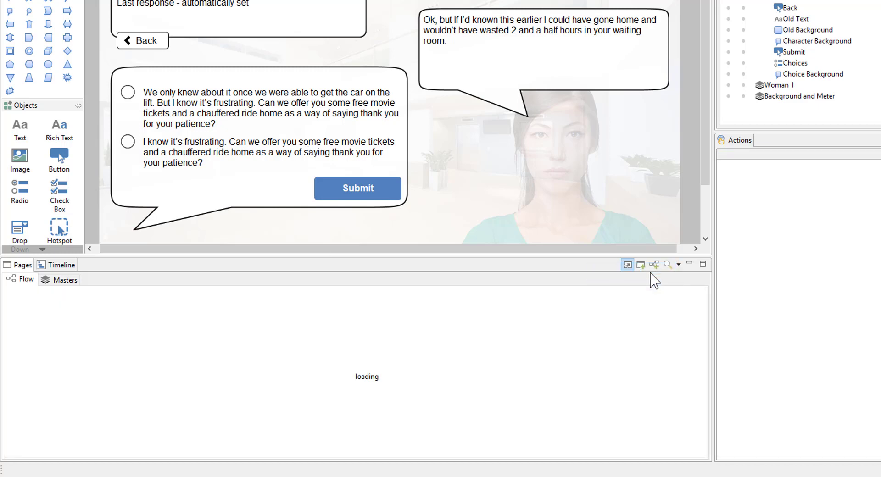
{"action": "right_click", "coordinate": [661, 391]}
{"action": "left_click", "coordinate": [702, 283]}
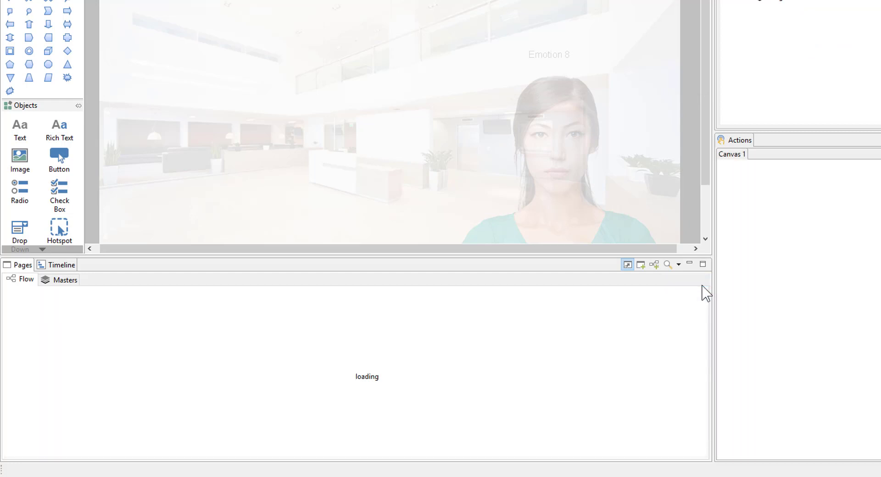
{"action": "left_click_drag", "start_coordinate": [621, 398], "coordinate": [553, 397]}
Rename the two new branch pages "END - Yeah, I guess" and "JUMP - END - Yeah, I guess".
{"action": "left_click", "coordinate": [585, 376]}
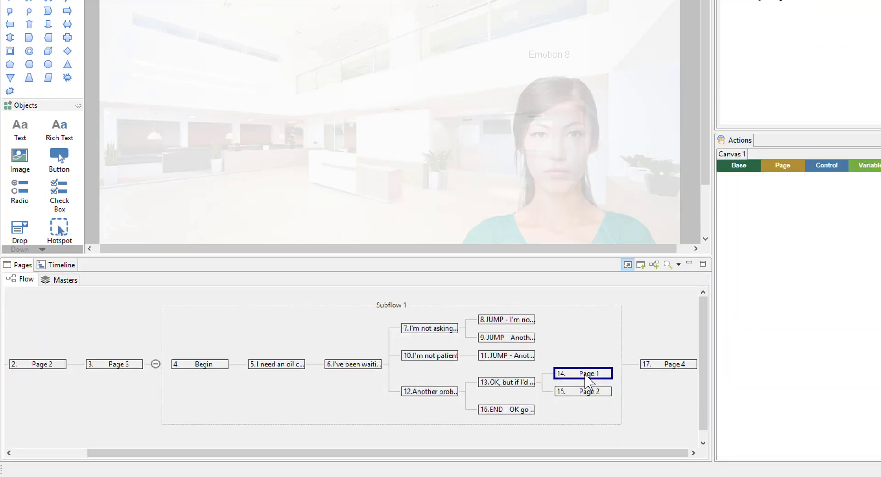
{"action": "left_click", "coordinate": [585, 375]}
{"action": "type", "text": "END - Yeah, I guess"}
{"action": "key", "text": "Return"}
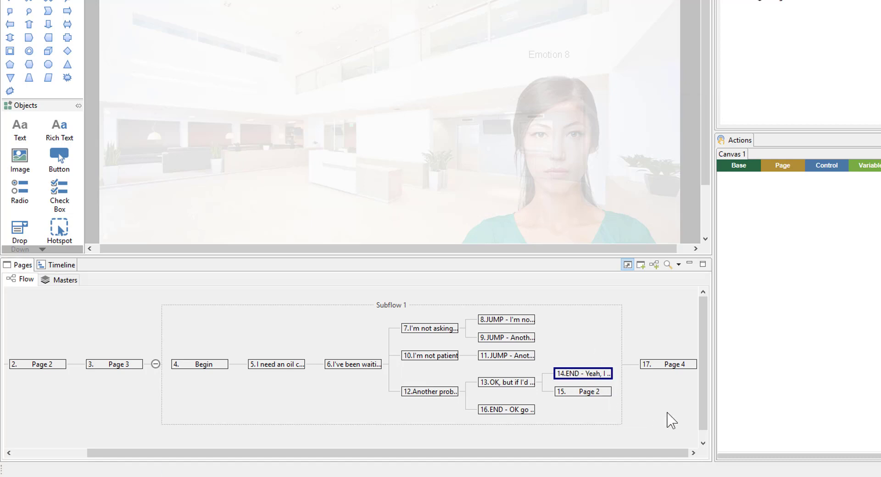
{"action": "left_click", "coordinate": [601, 394]}
{"action": "left_click", "coordinate": [589, 393]}
{"action": "type", "text": "JUMP -"}
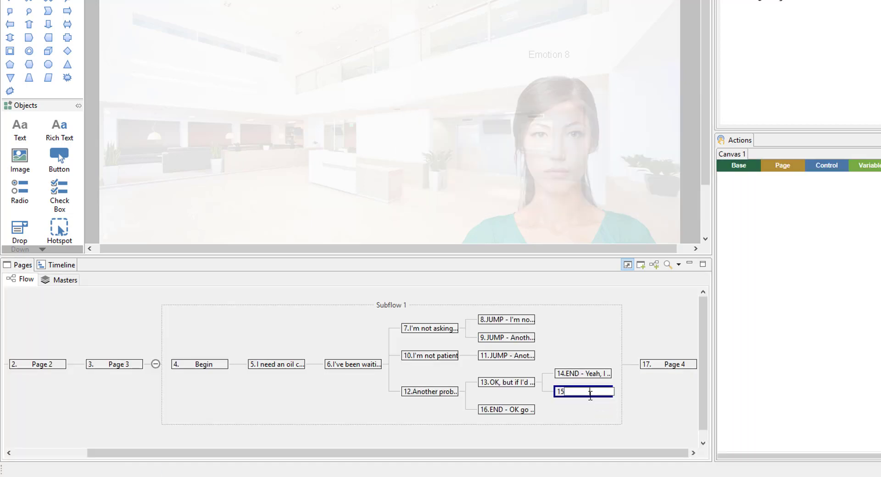
{"action": "key", "text": "ctrl+v"}
{"action": "key", "text": "Return"}
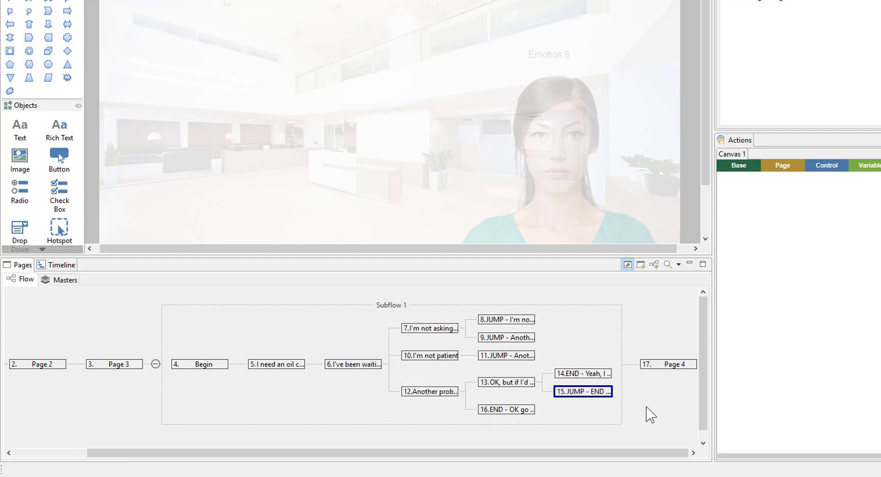
Apply the Ending Page template to the "END - Yeah, I guess" page.
{"action": "left_click", "coordinate": [587, 374]}
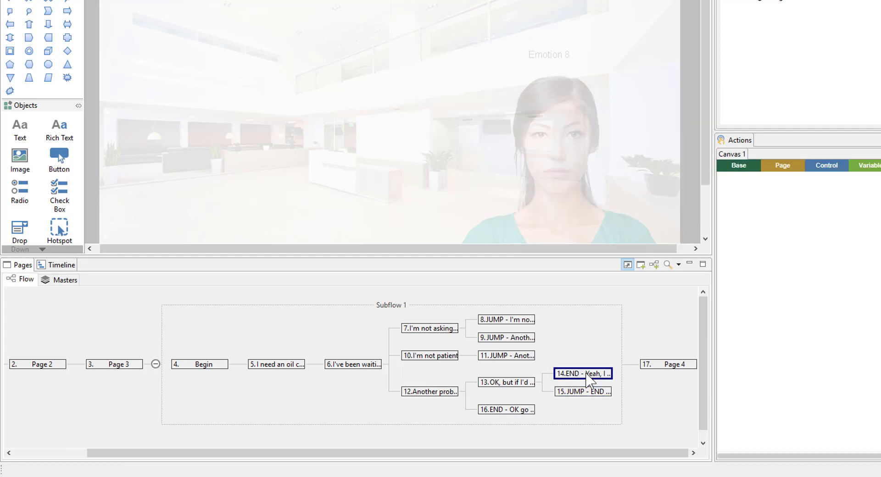
{"action": "left_click_drag", "start_coordinate": [532, 256], "coordinate": [530, 288]}
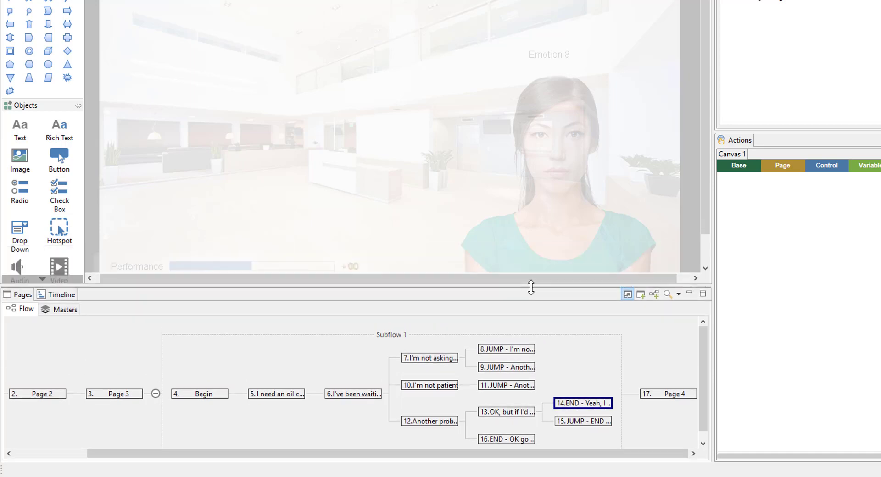
{"action": "left_click", "coordinate": [46, 15]}
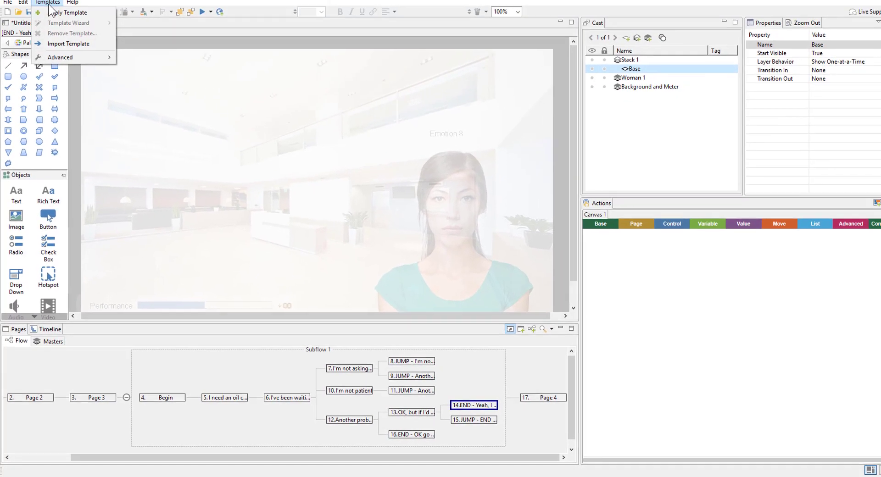
{"action": "left_click", "coordinate": [92, 27]}
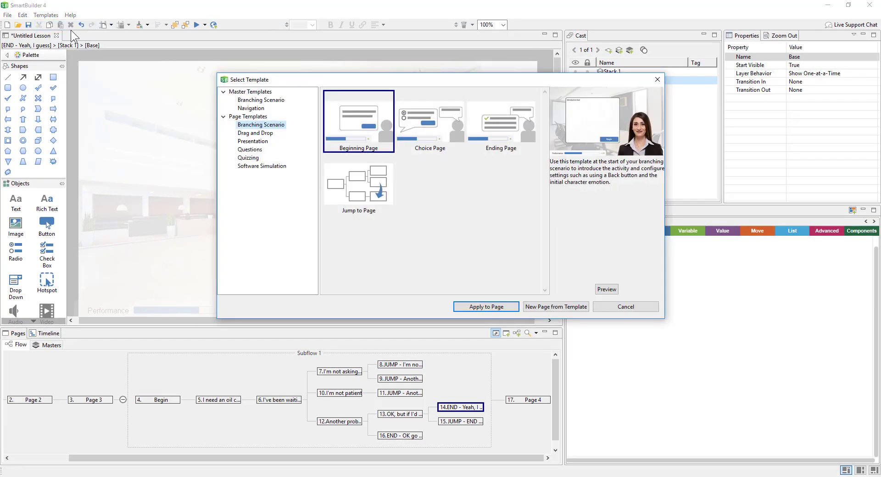
{"action": "left_click", "coordinate": [479, 118]}
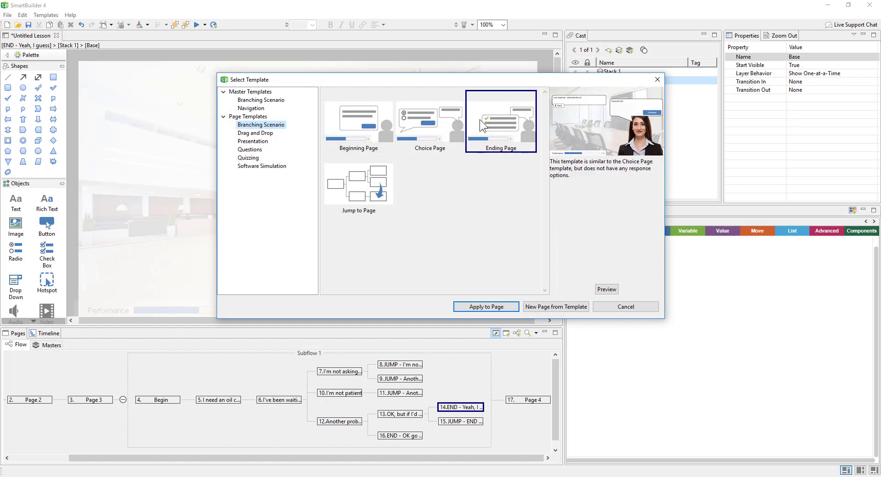
{"action": "left_click", "coordinate": [465, 307]}
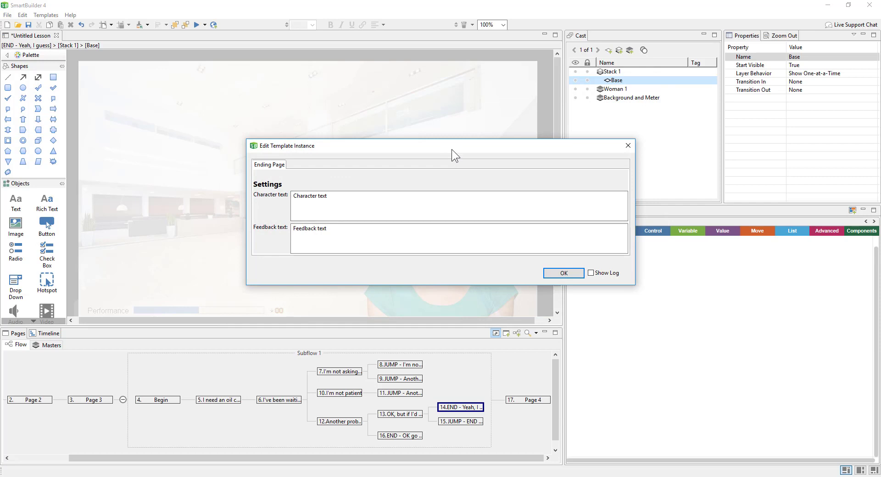
Enter the character text "Yes, I'd appreciate that." and feedback thanking the customer and promising a chauffeur out front in 5 minutes, and apply the settings.
{"action": "left_click_drag", "start_coordinate": [336, 197], "coordinate": [165, 196]}
{"action": "type", "text": "Yes, I'd appreciate that."}
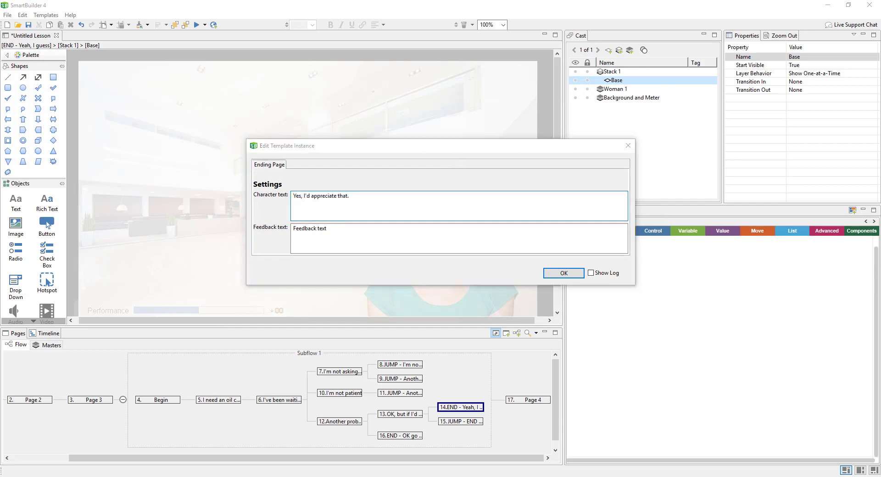
{"action": "left_click_drag", "start_coordinate": [294, 228], "coordinate": [321, 246]}
{"action": "type", "text": "Thanks Ms. Jewel. The chauffer wil meet you out front in 5 minutes."}
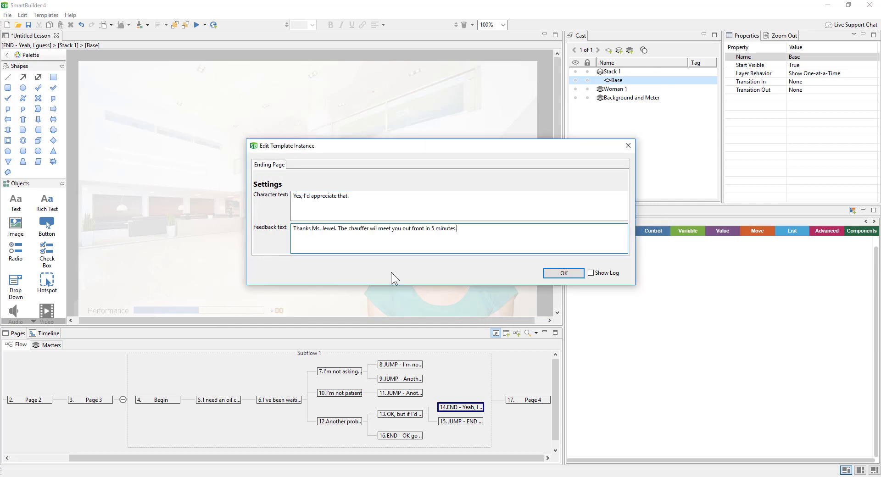
{"action": "left_click", "coordinate": [546, 274]}
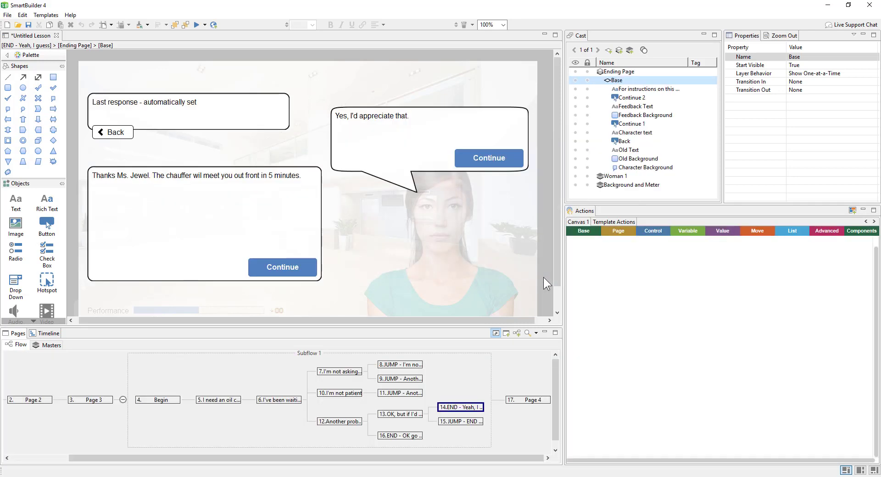
Copy the name of the "END - Yeah, I guess" page from the flow.
{"action": "double_click", "coordinate": [464, 407]}
{"action": "key", "text": "ctrl+c"}
{"action": "right_click", "coordinate": [464, 407]}
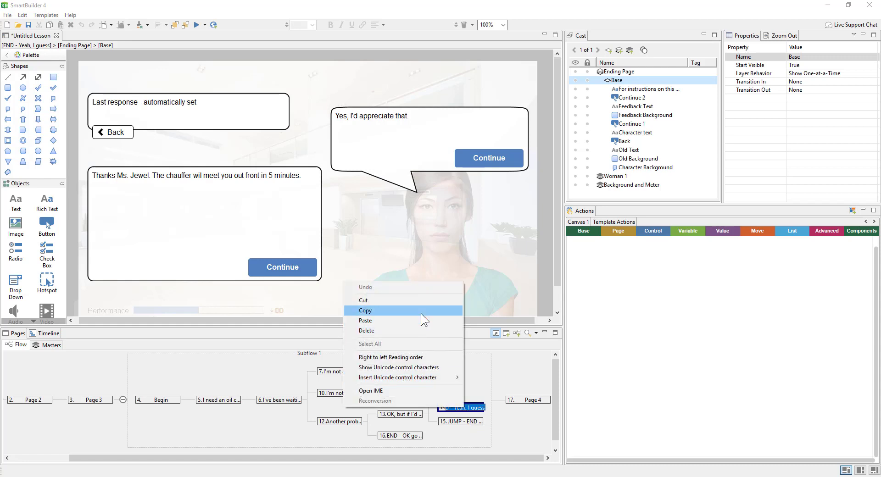
{"action": "left_click", "coordinate": [420, 313]}
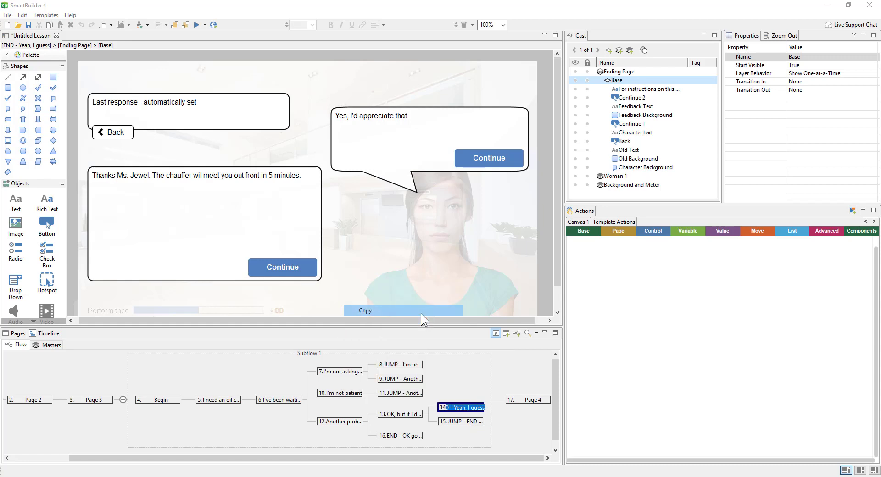
{"action": "key", "text": "Return"}
Apply the Jump to Page template to "JUMP - END - Yeah, I guess", with "END - Yeah, I guess" as the target page.
{"action": "left_click", "coordinate": [452, 421]}
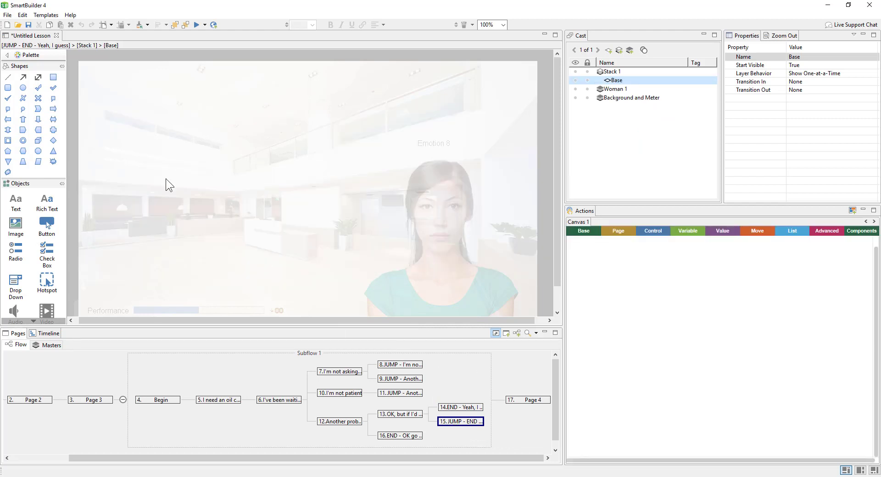
{"action": "left_click", "coordinate": [46, 15]}
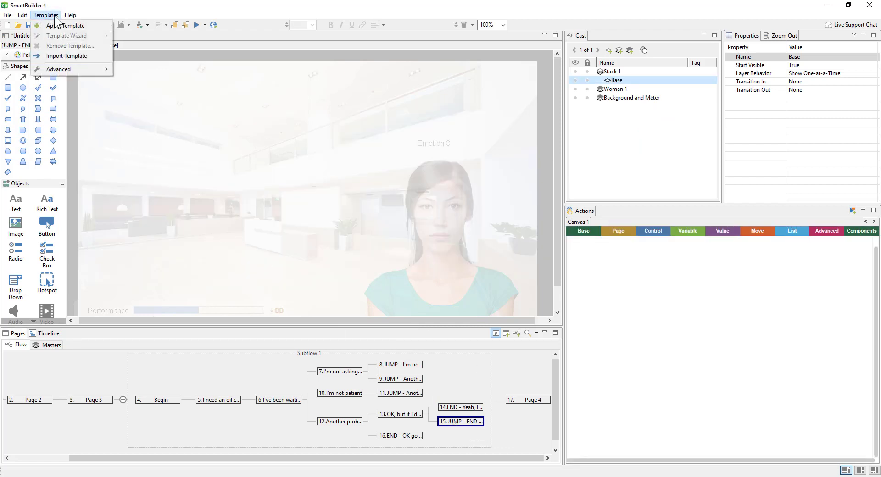
{"action": "left_click", "coordinate": [94, 26]}
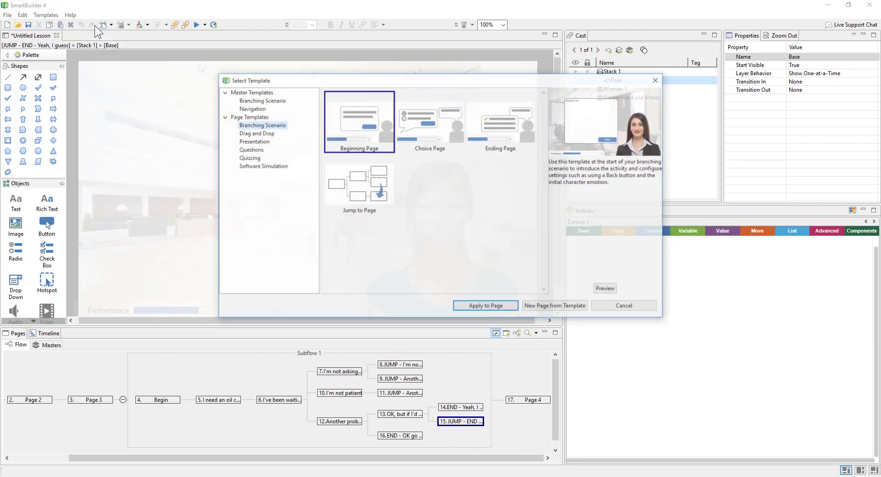
{"action": "left_click", "coordinate": [376, 185]}
{"action": "left_click", "coordinate": [486, 306]}
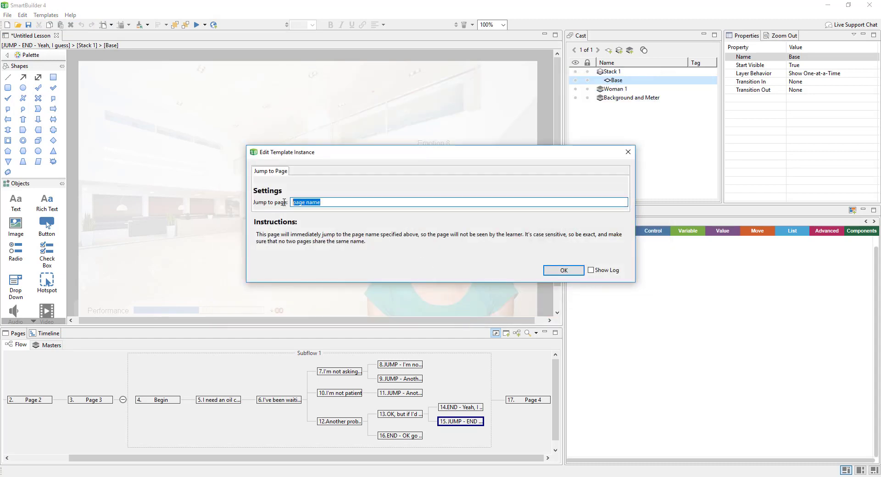
{"action": "key", "text": "ctrl+v"}
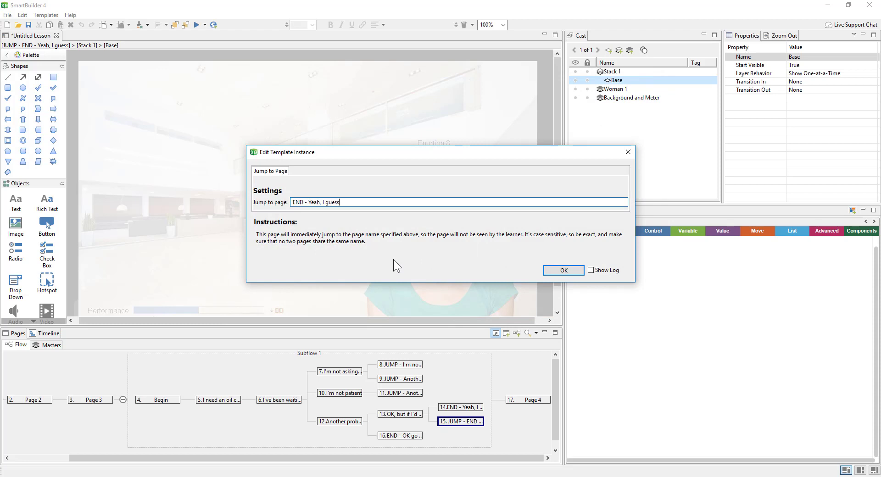
{"action": "left_click", "coordinate": [574, 269]}
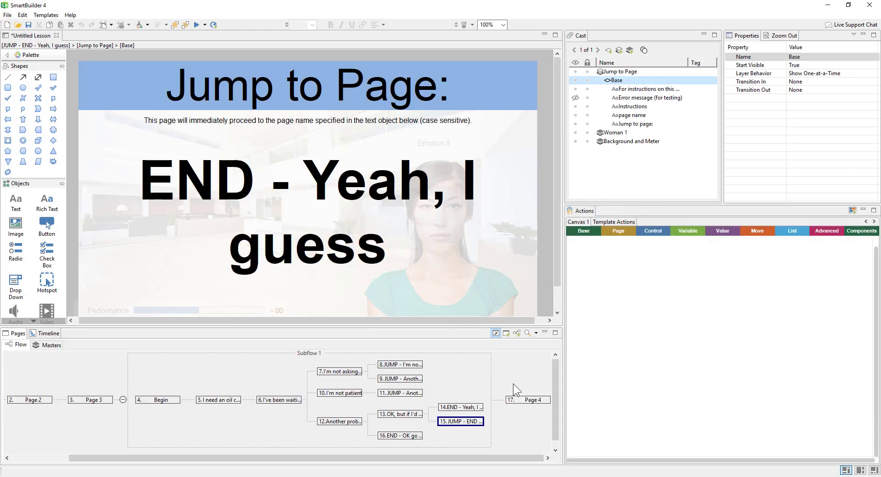
Preview the lesson from the Begin page and start the customer conversation.
{"action": "left_click", "coordinate": [168, 400]}
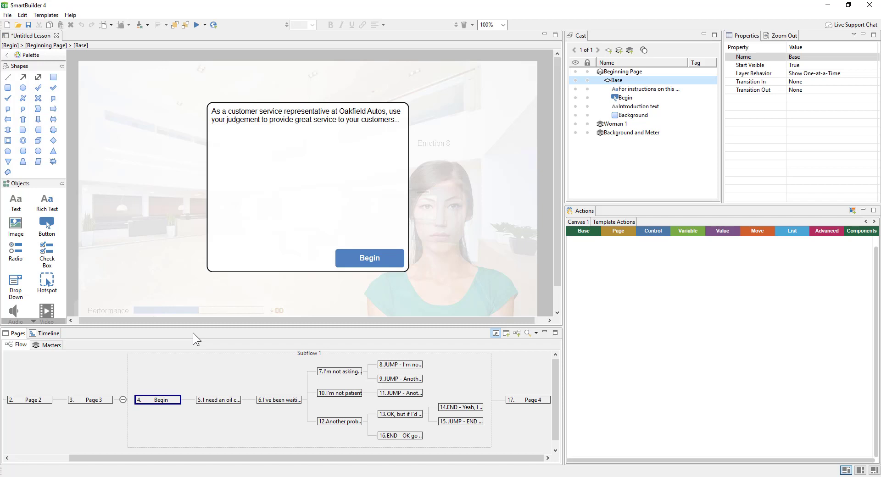
{"action": "left_click_drag", "start_coordinate": [192, 332], "coordinate": [198, 307]}
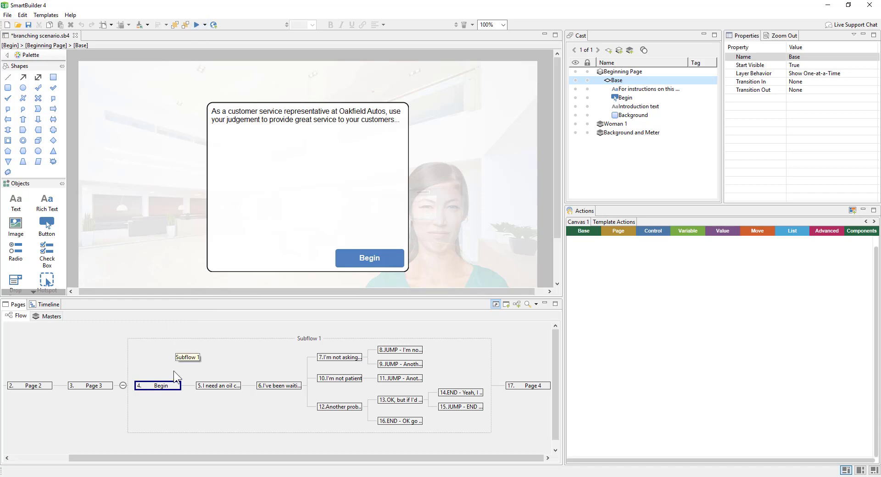
{"action": "left_click", "coordinate": [198, 25]}
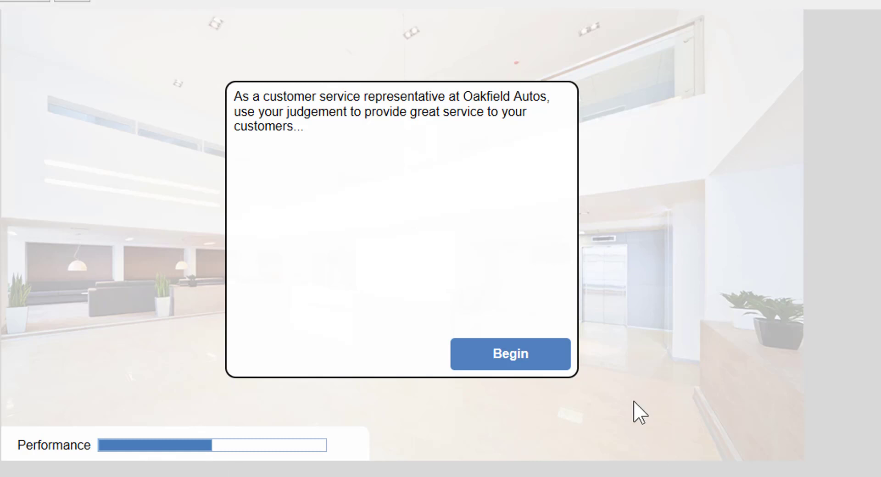
{"action": "left_click", "coordinate": [541, 370]}
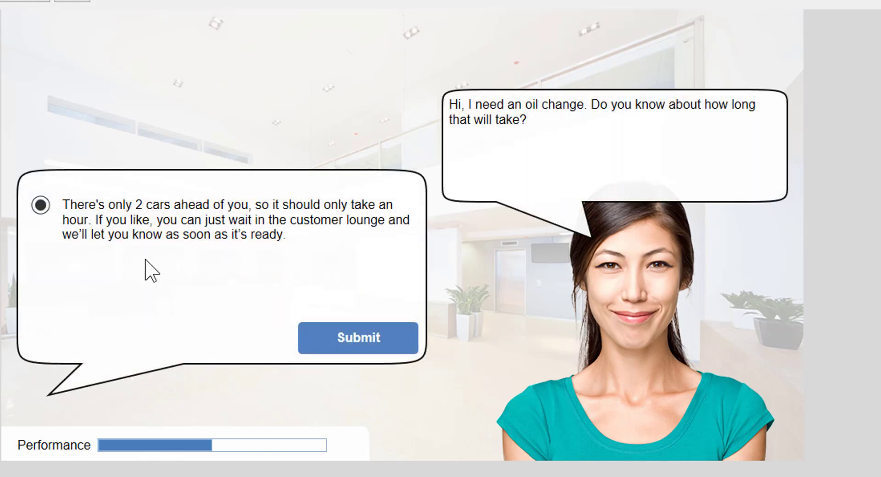
Play through the previewed conversation with the one-hour estimate, the promise to report more delays, and the "My apologies" water pump reply.
{"action": "left_click", "coordinate": [343, 350]}
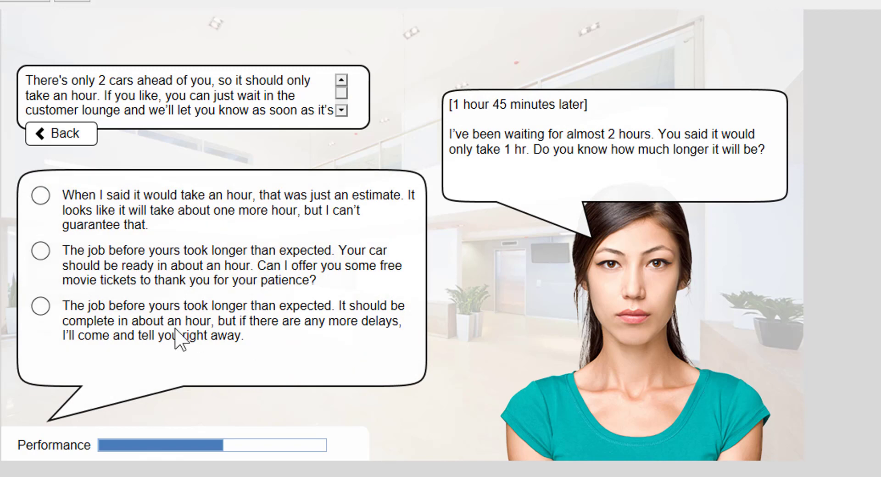
{"action": "left_click", "coordinate": [218, 327]}
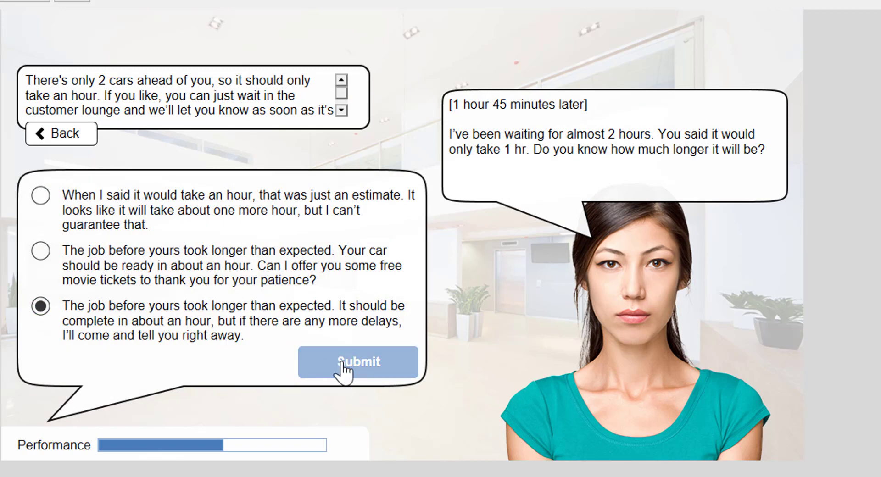
{"action": "left_click", "coordinate": [341, 362]}
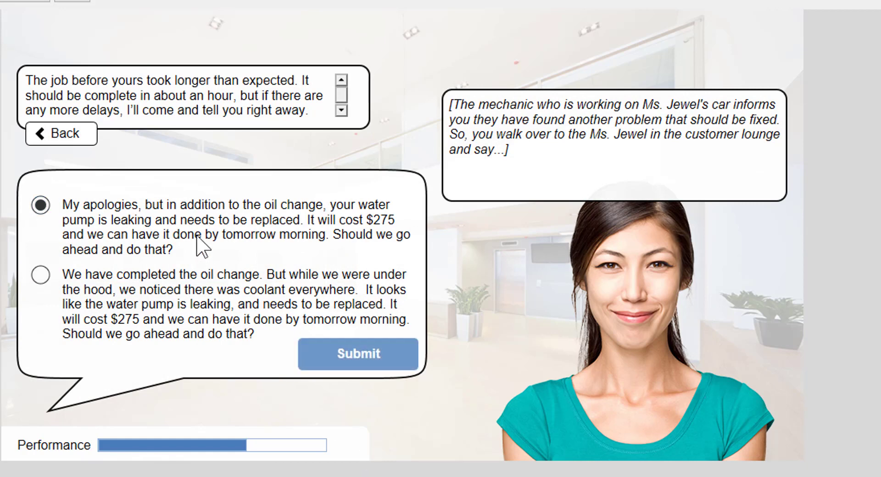
{"action": "left_click", "coordinate": [329, 369]}
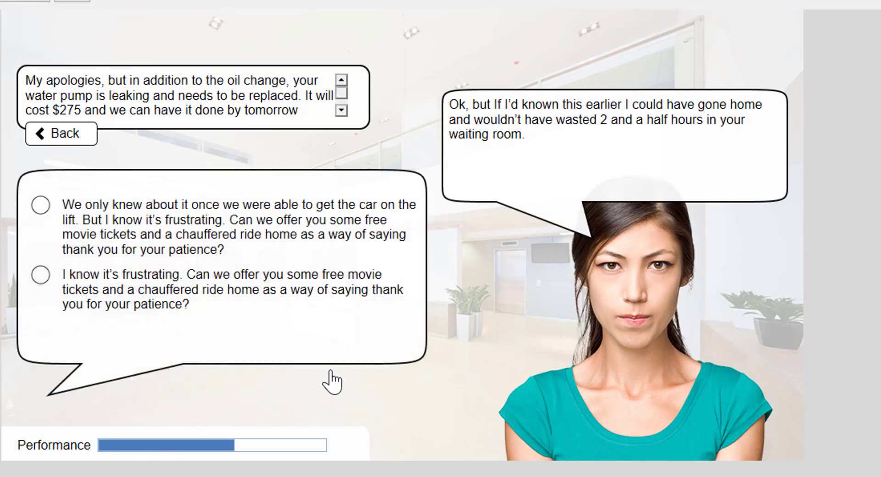
Return to the water pump question, submit the "We have completed the oil change" reply instead, and continue to the END page.
{"action": "left_click", "coordinate": [73, 139]}
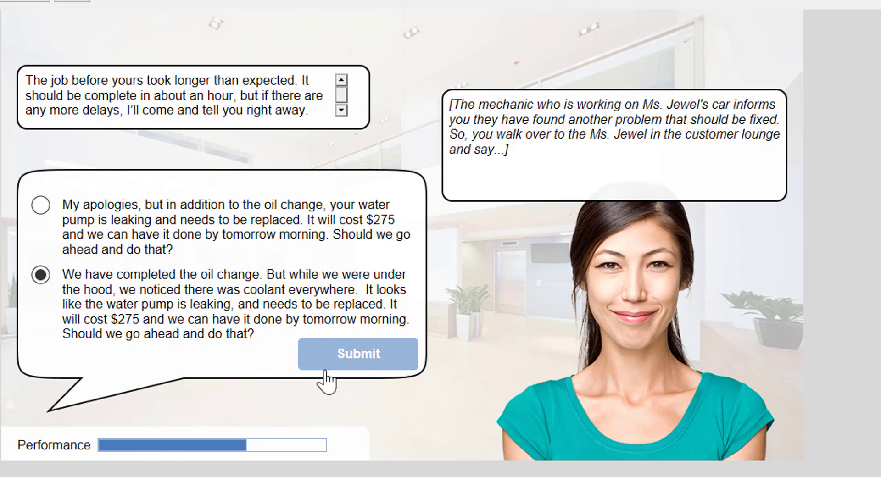
{"action": "left_click", "coordinate": [325, 369]}
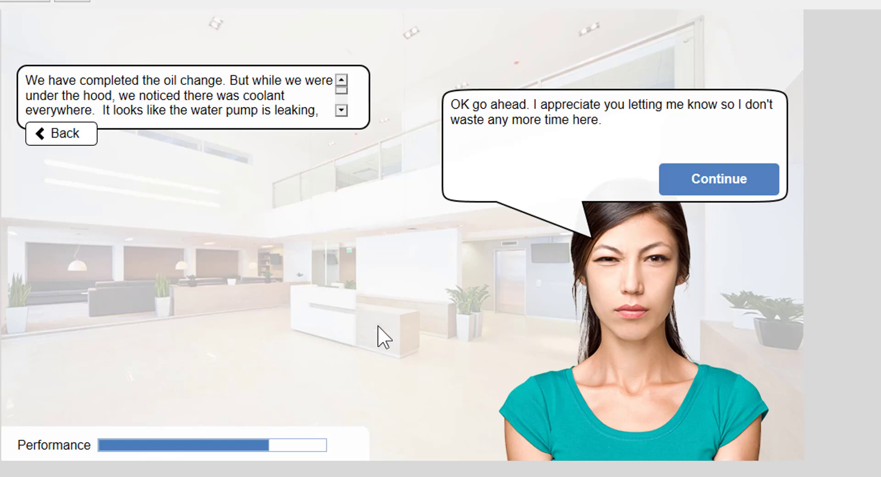
{"action": "left_click", "coordinate": [766, 196]}
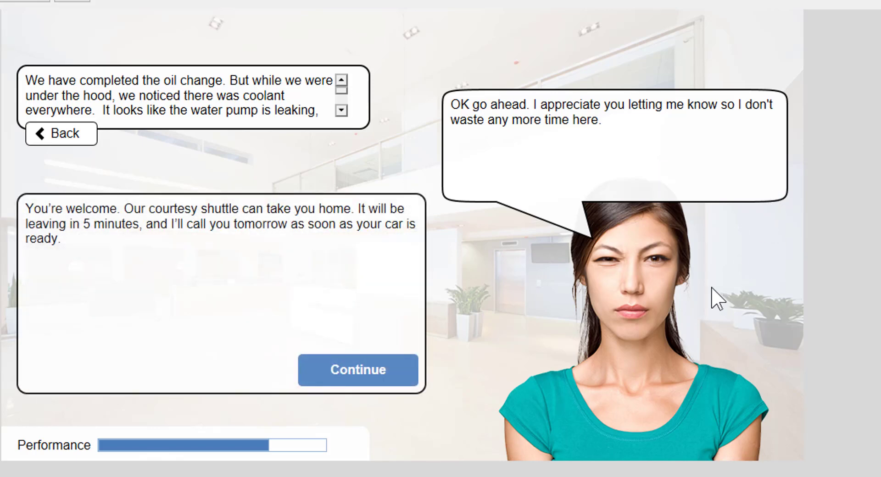
{"action": "left_click", "coordinate": [412, 383]}
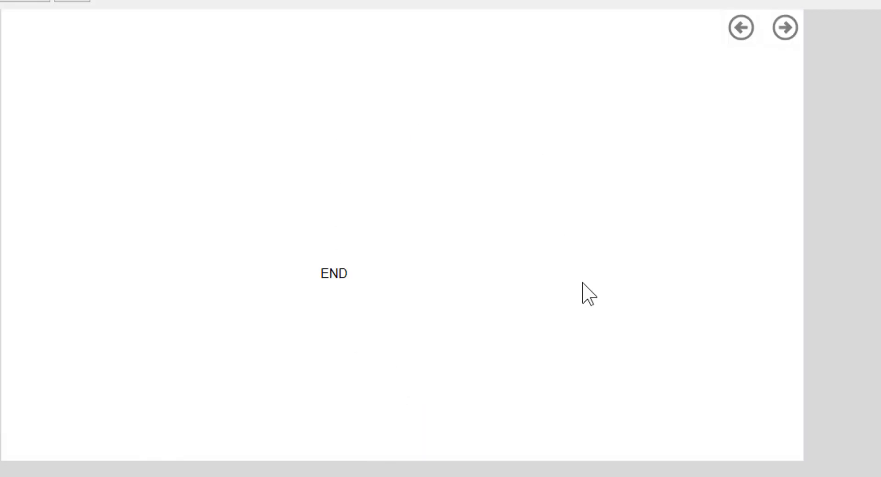